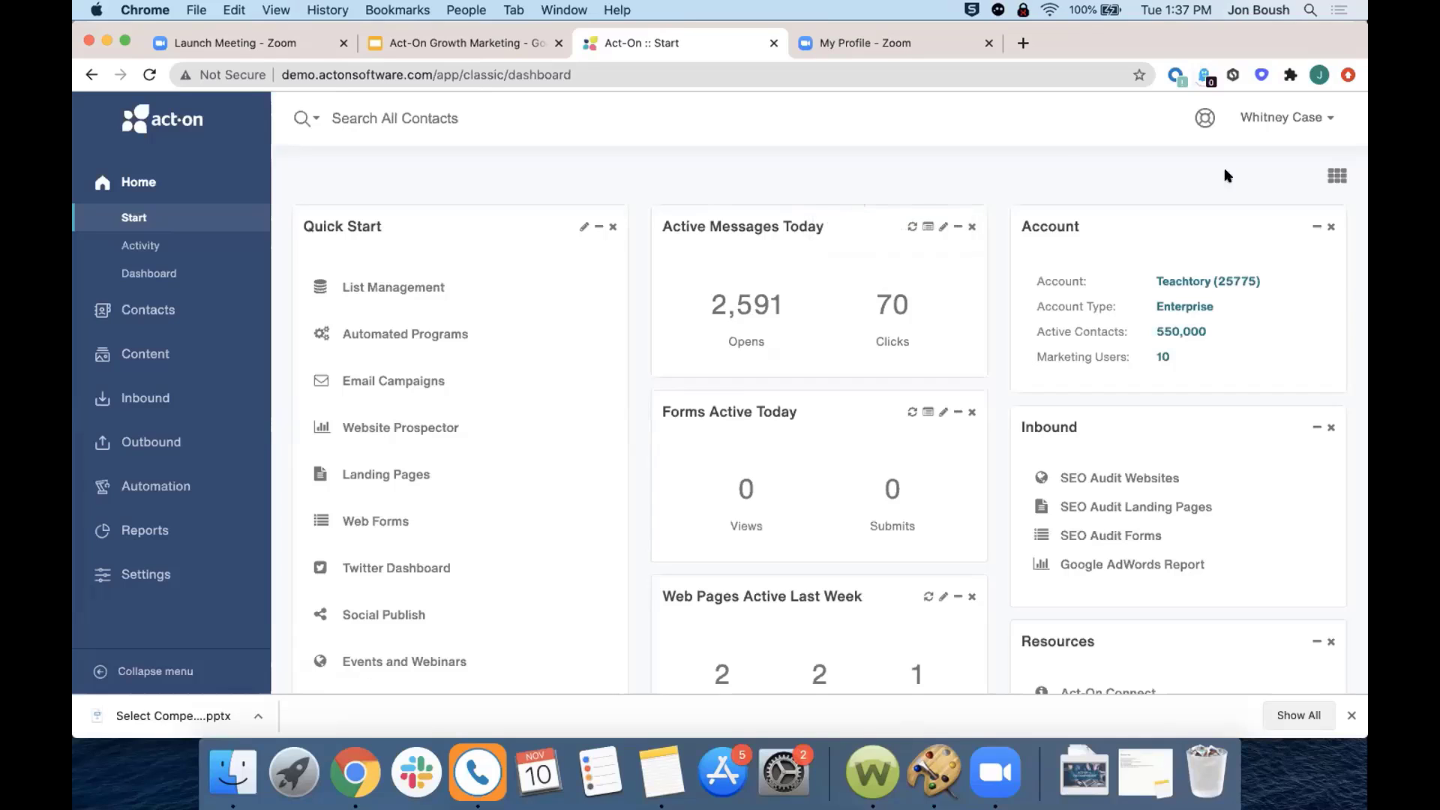
- Add an Account widget to the start page between the Active Messages Today and Forms Active Today widgets
click(1337, 176)
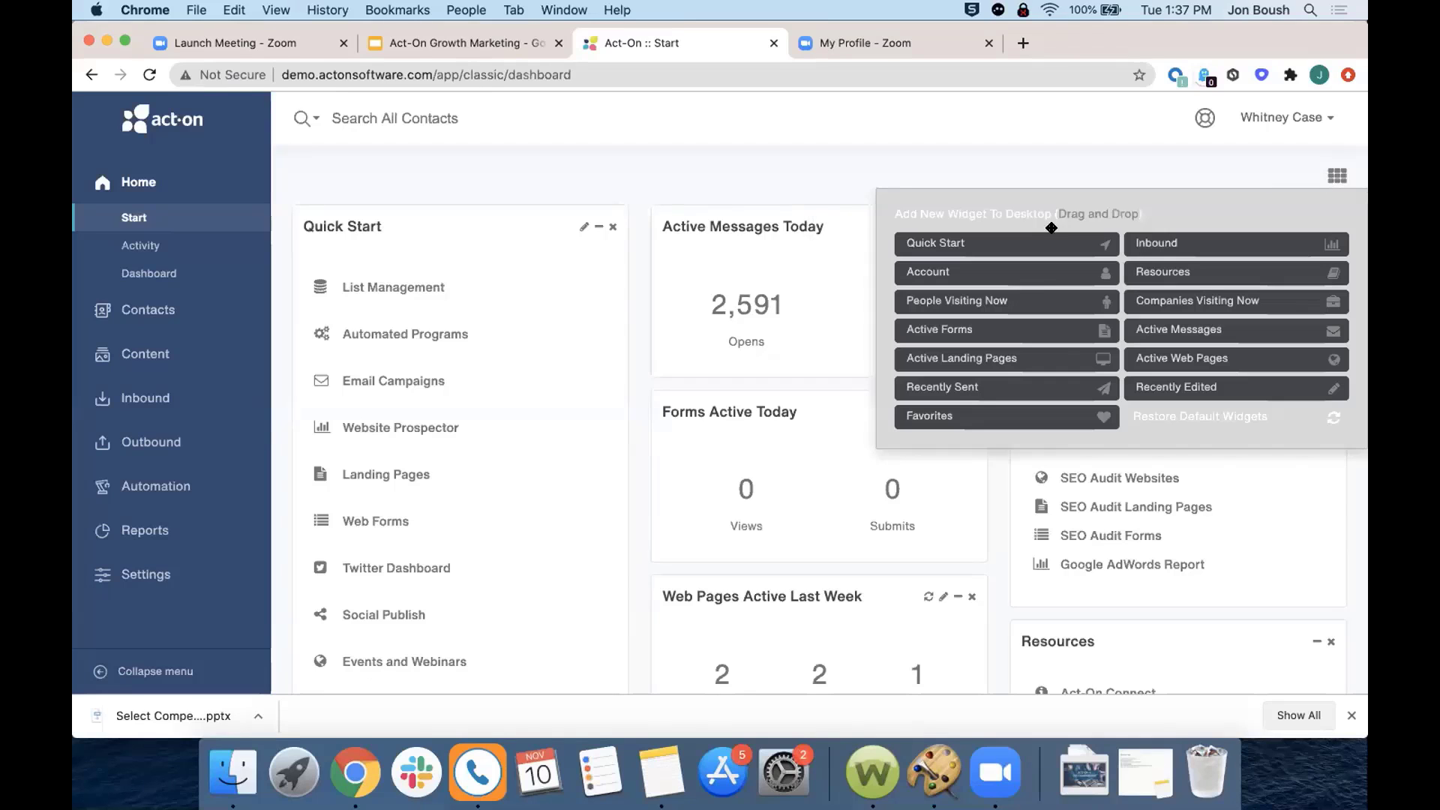
drag(1019, 284, 758, 198)
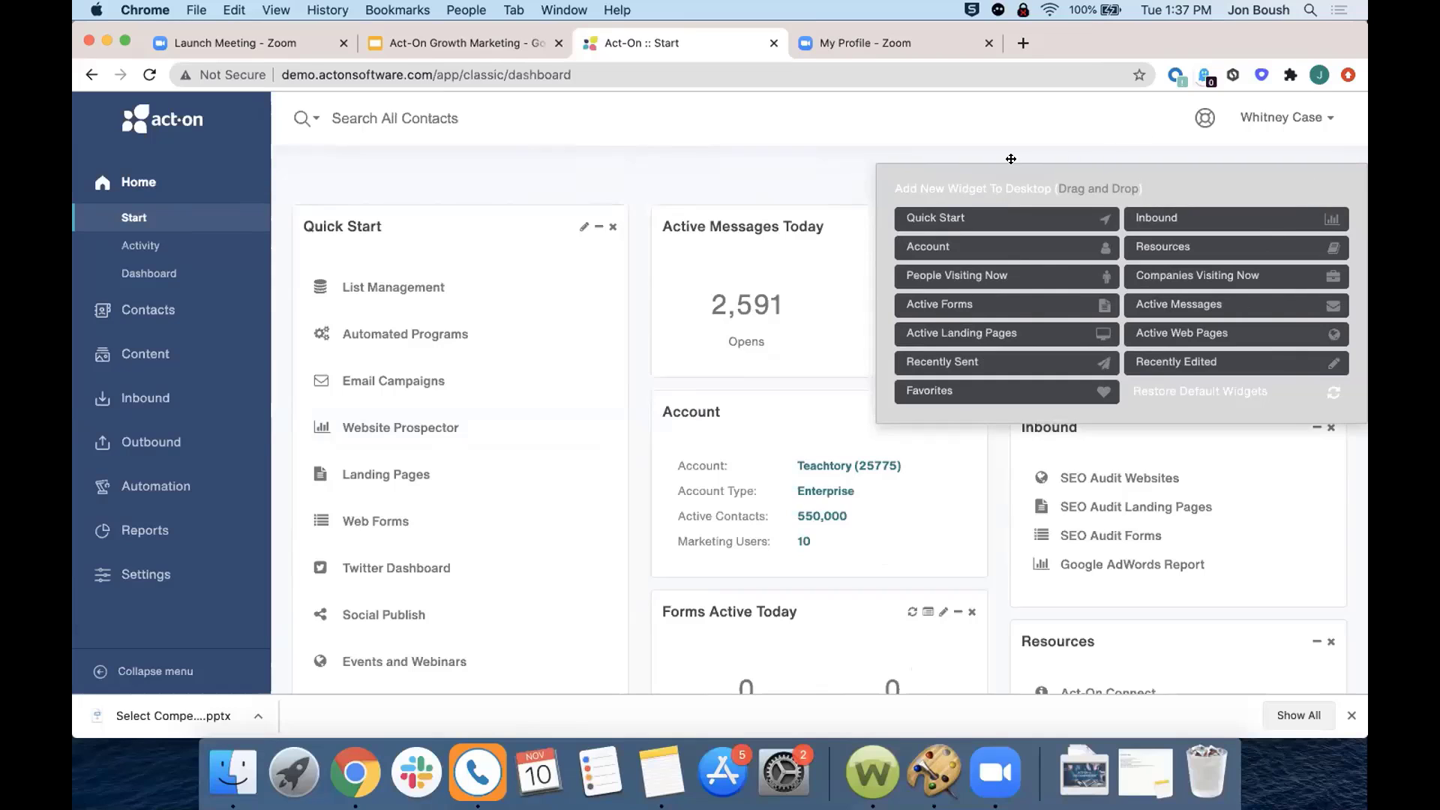
click(783, 185)
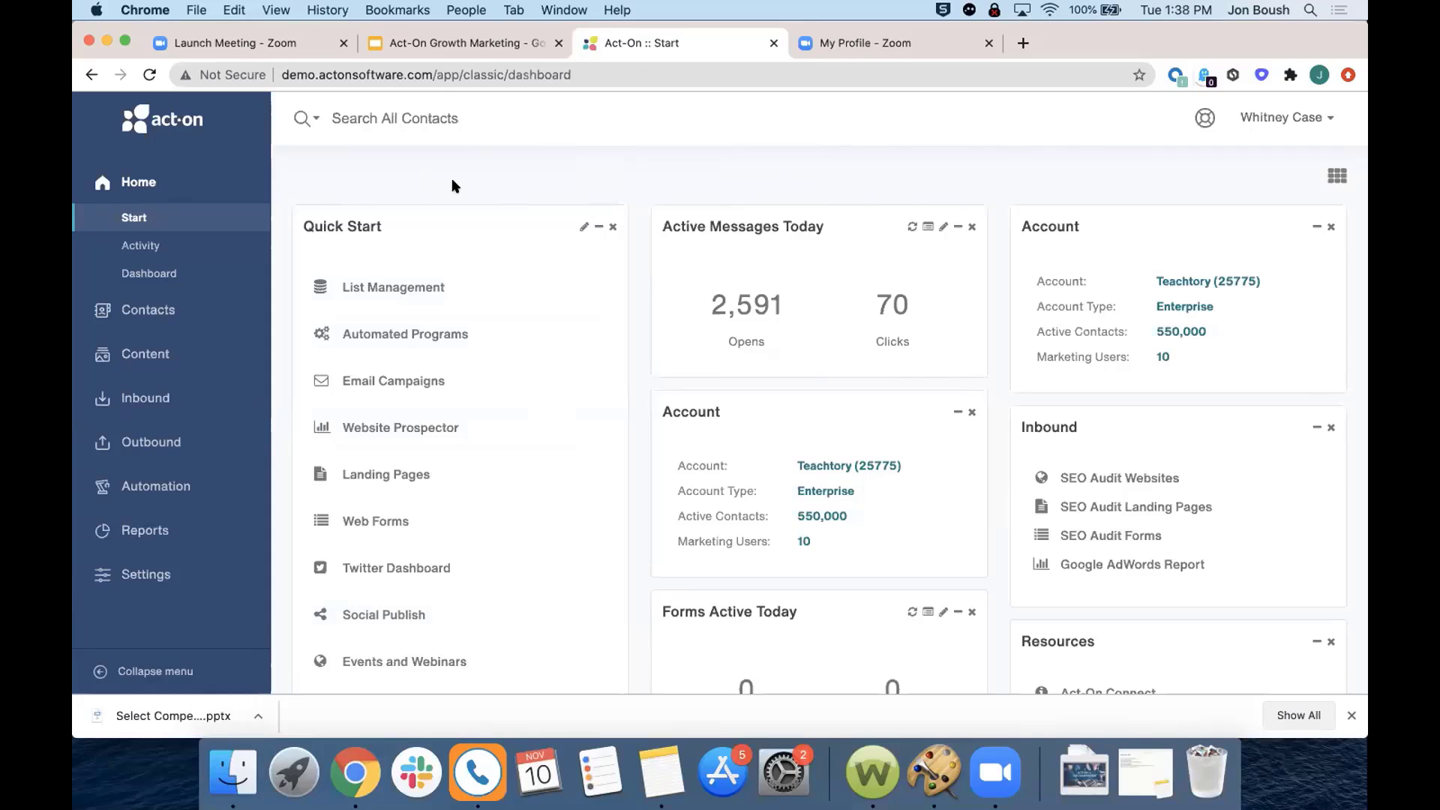
- Open the content catalog and browse its message templates
click(162, 352)
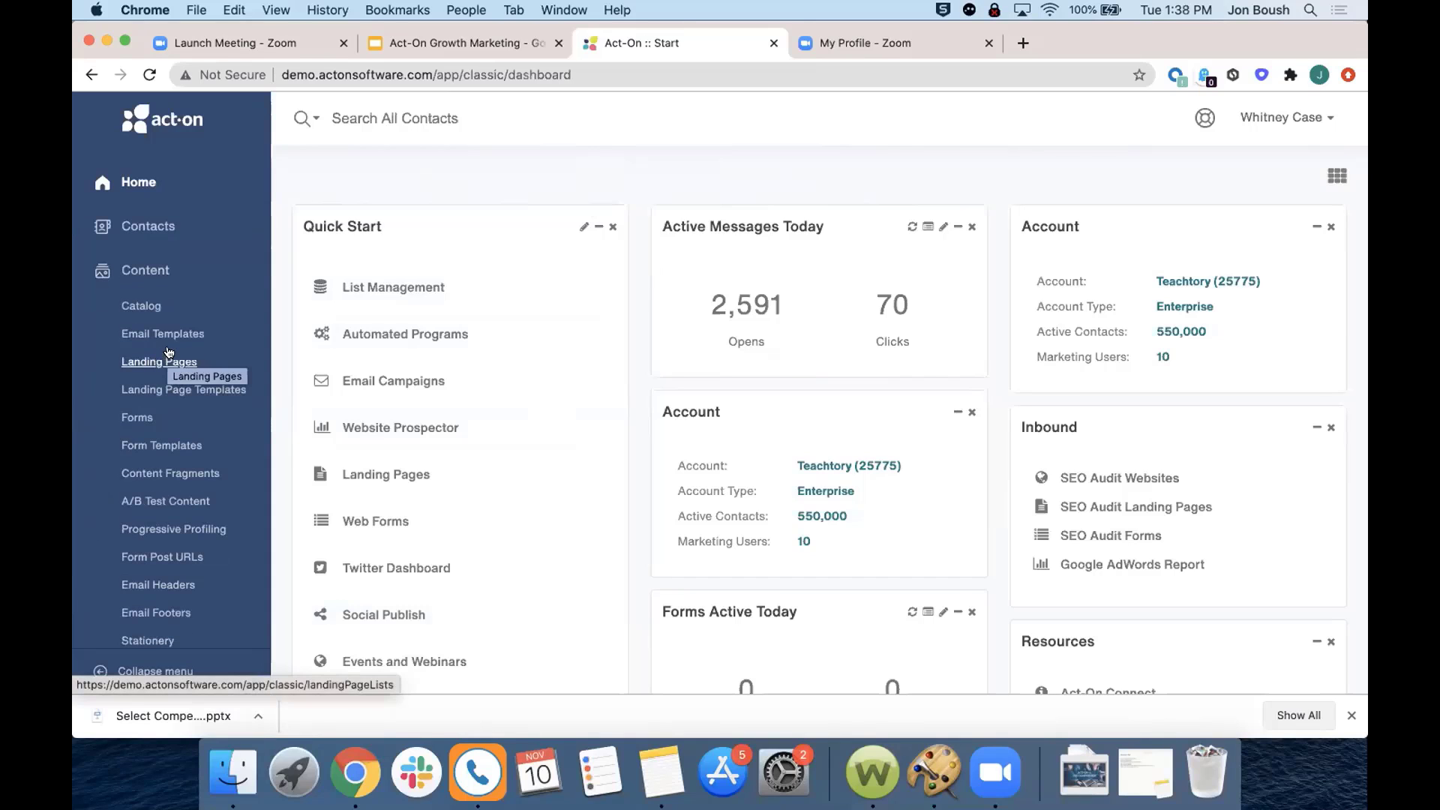
click(153, 305)
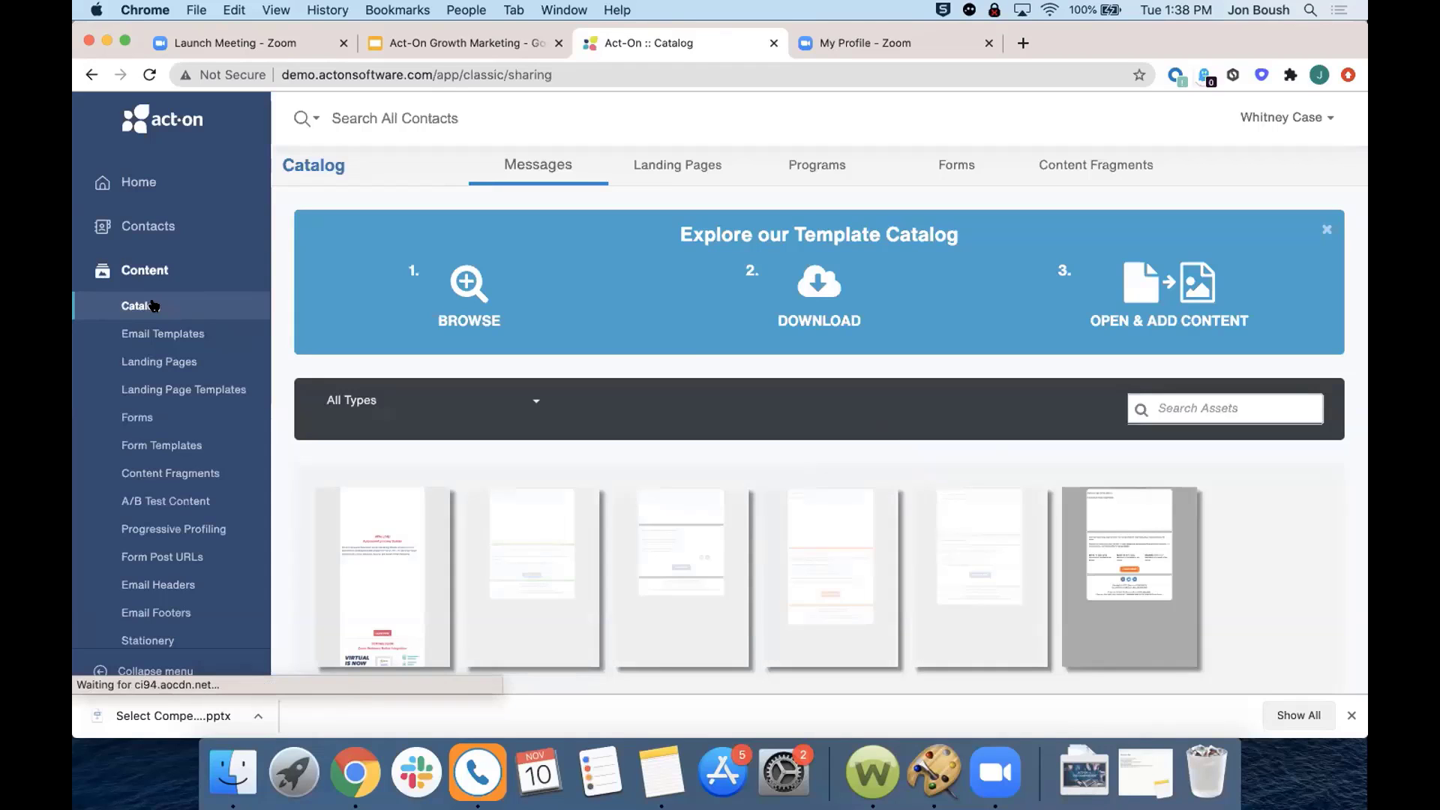
scroll(643, 450, down, 3)
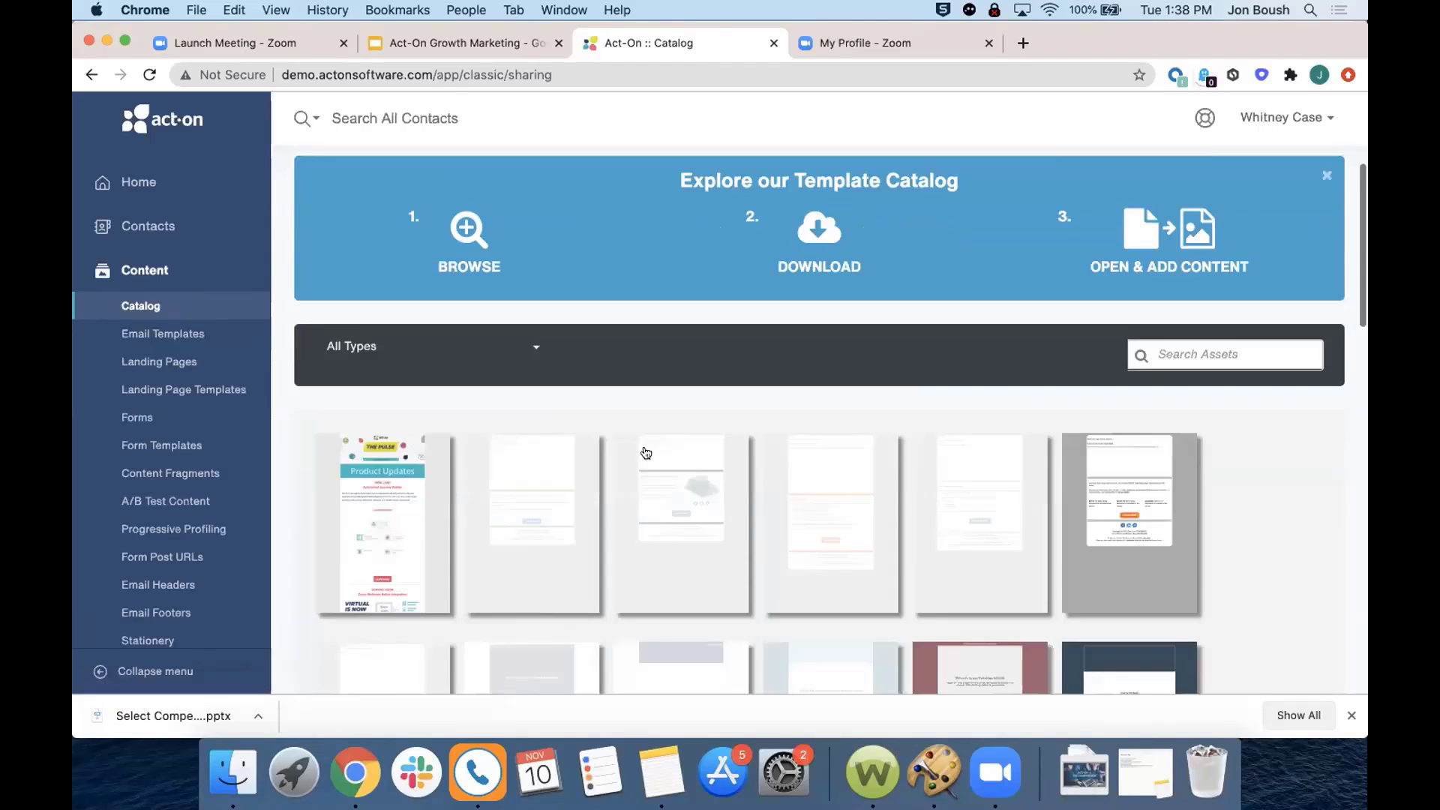
scroll(645, 452, down, 2)
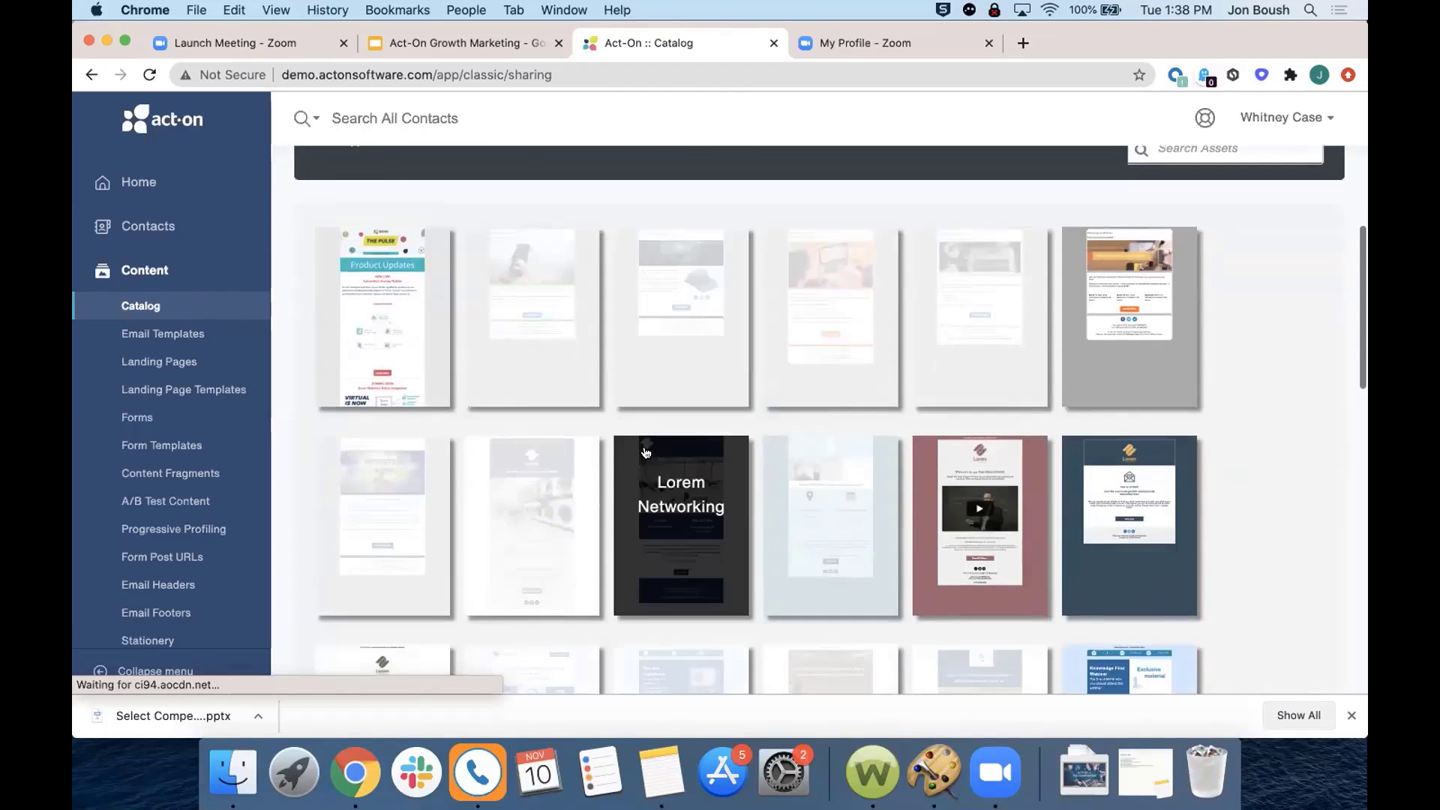
scroll(645, 453, up, 5)
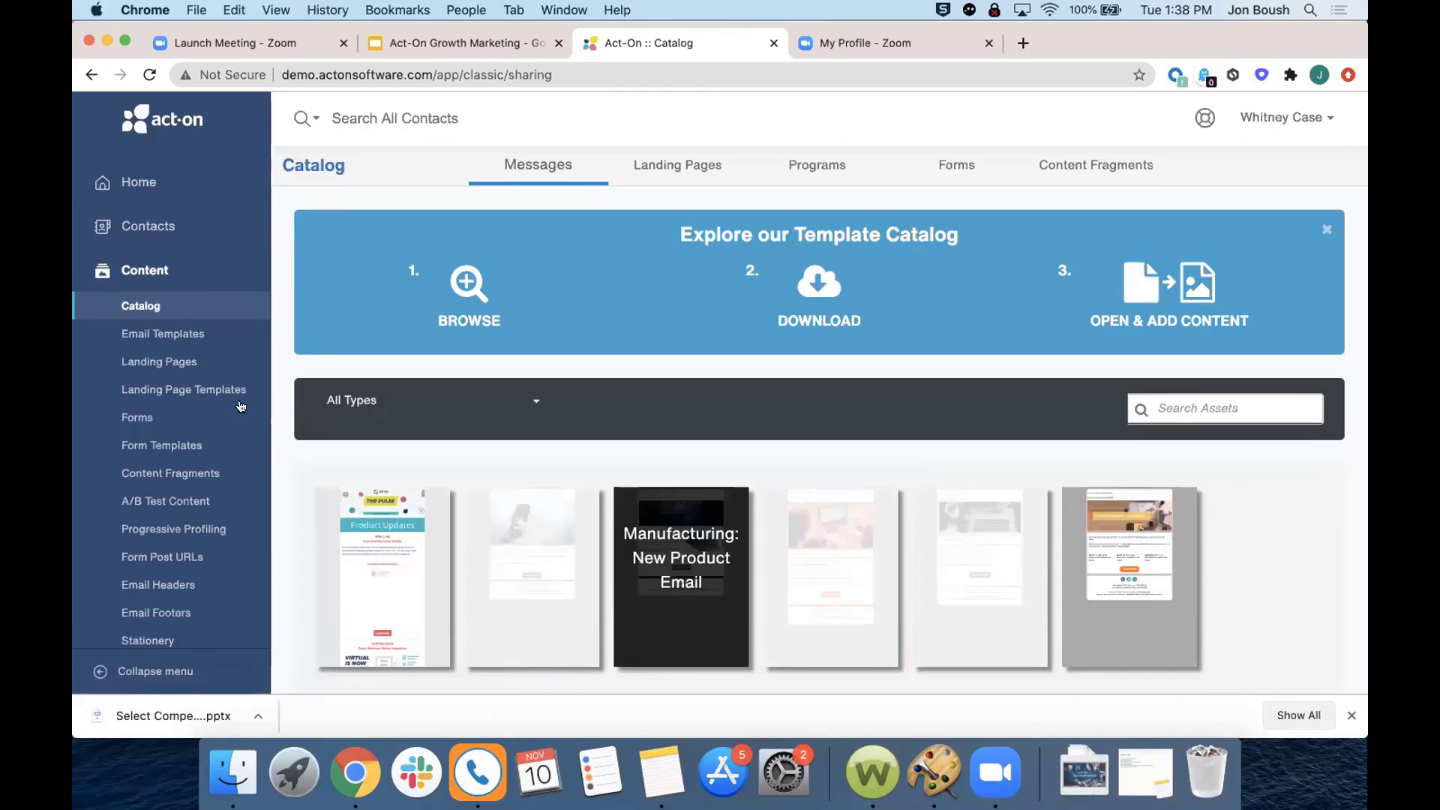
- Open the Basic Event landing page created 11 months ago for editing and show its design layout
click(168, 365)
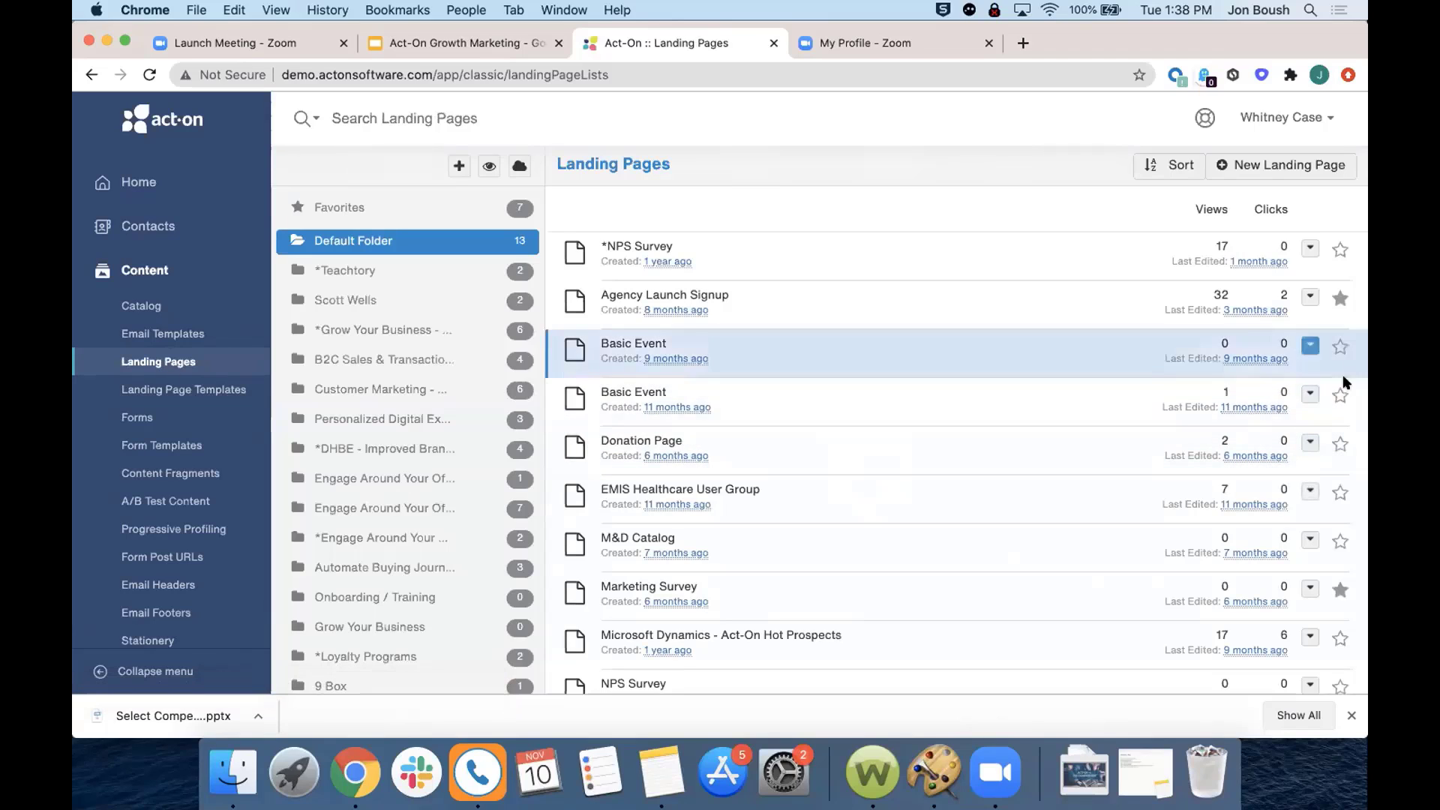
click(1312, 398)
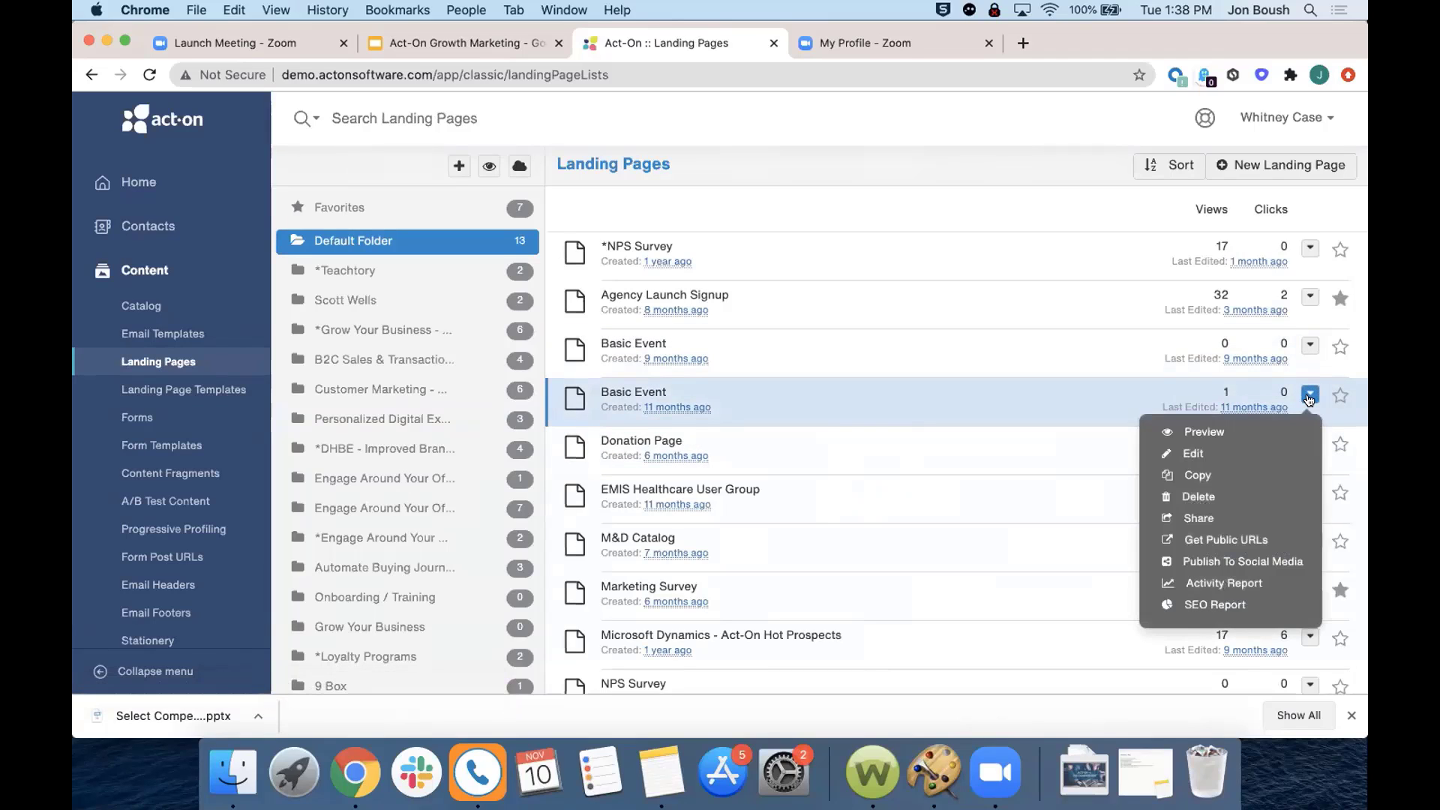
click(1192, 453)
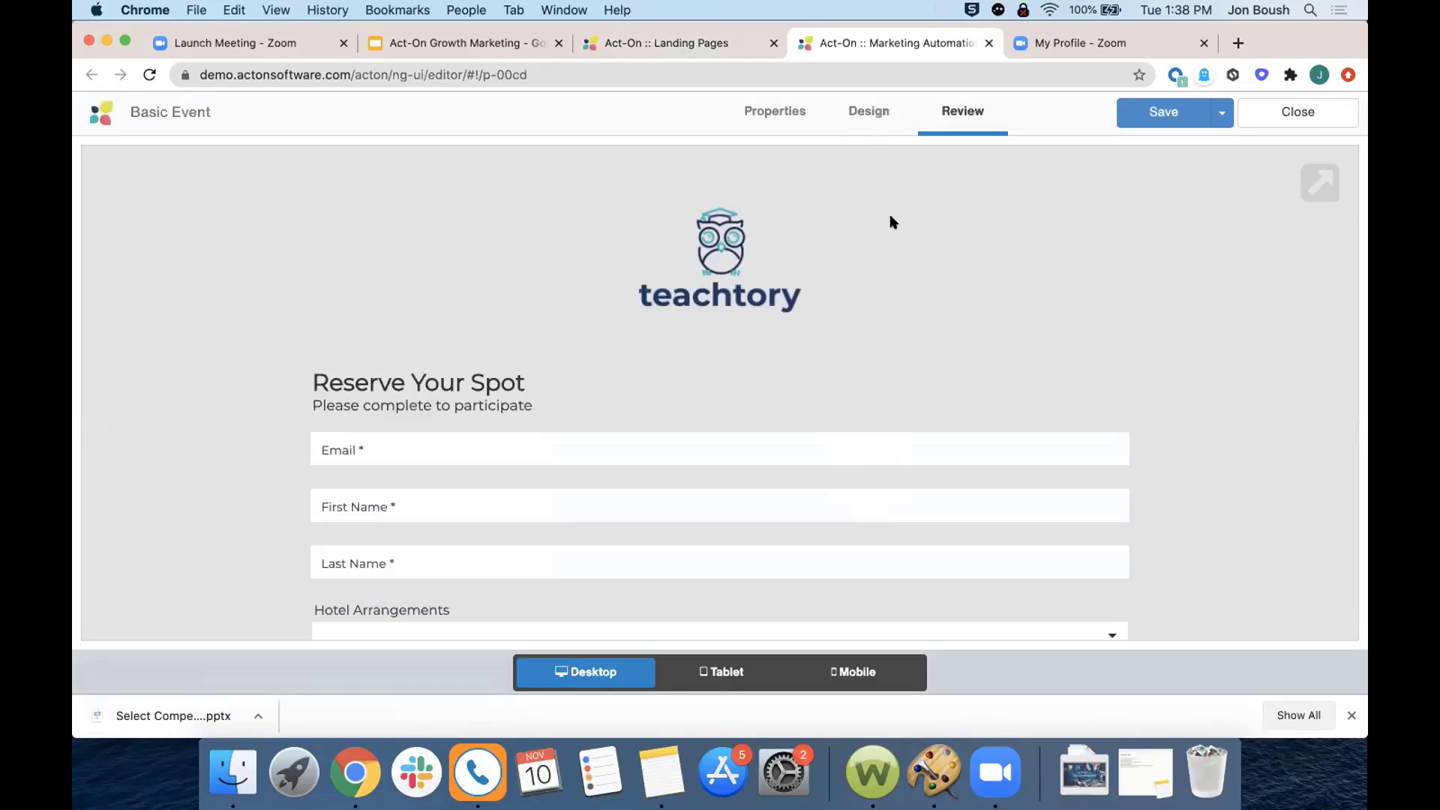
click(865, 116)
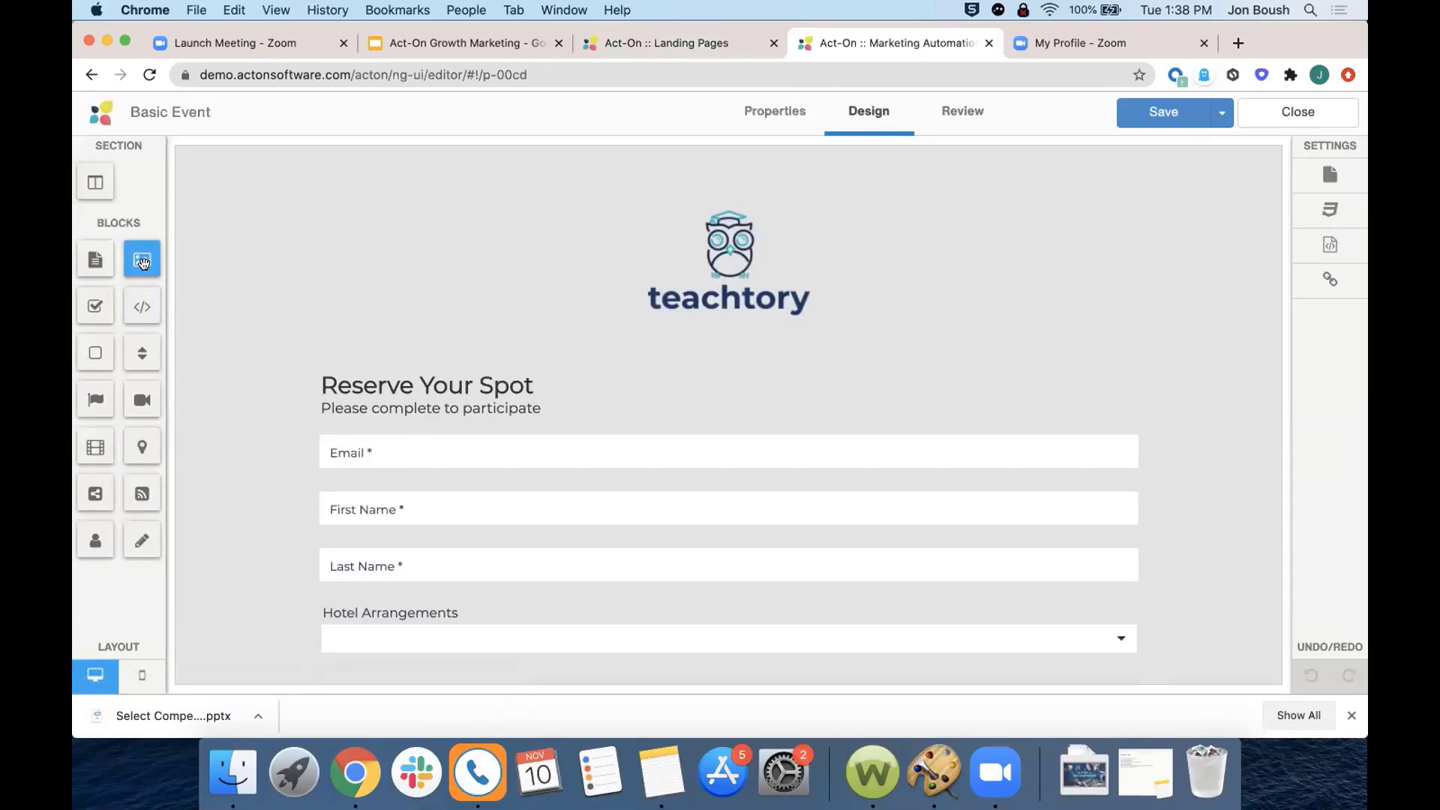
mouse_move(142, 262)
mouse_down()
mouse_move(360, 352)
mouse_move(148, 257)
mouse_up()
- Review the landing page in desktop, mobile portrait and mobile landscape views, closing the editor without saving
click(964, 114)
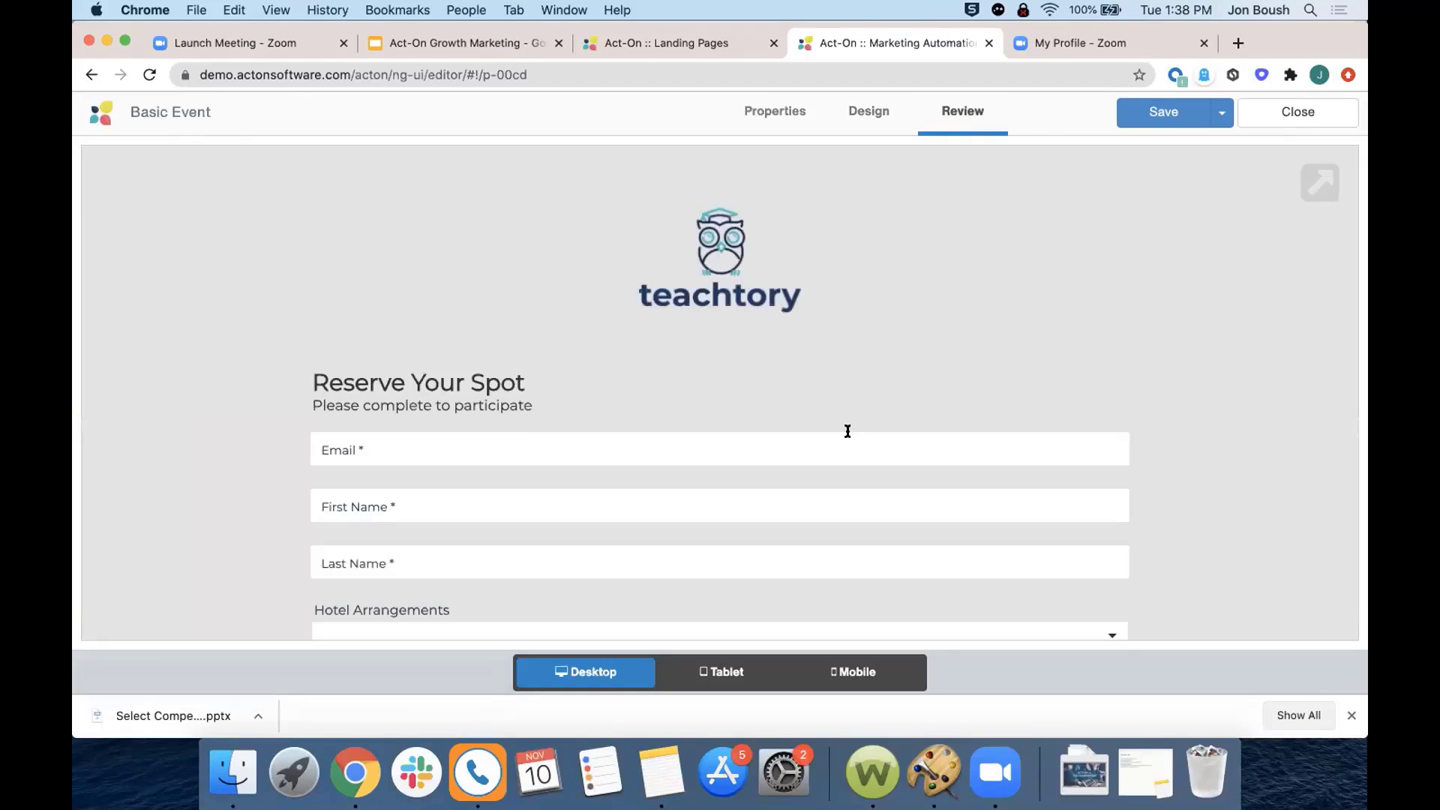
scroll(847, 431, down, 3)
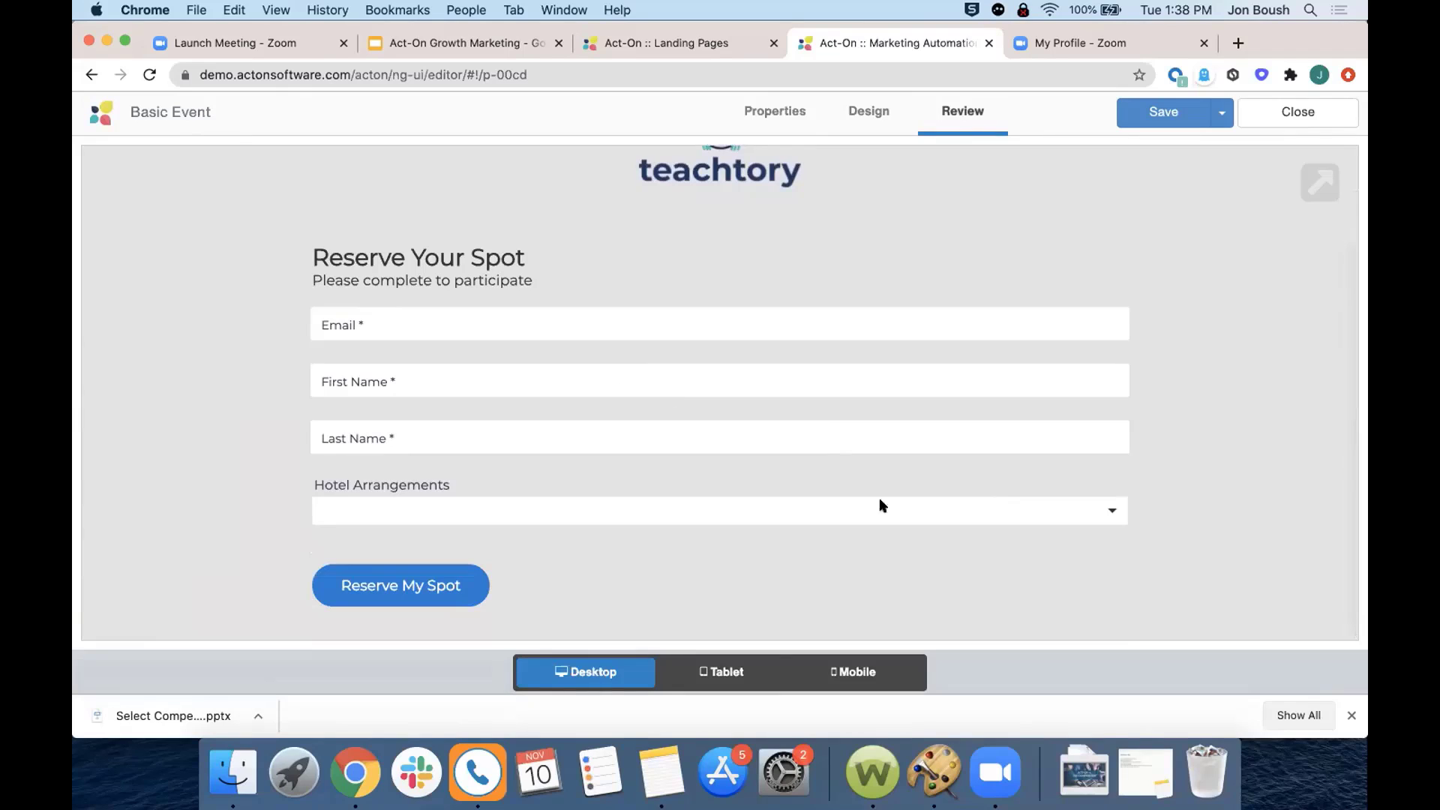
click(854, 671)
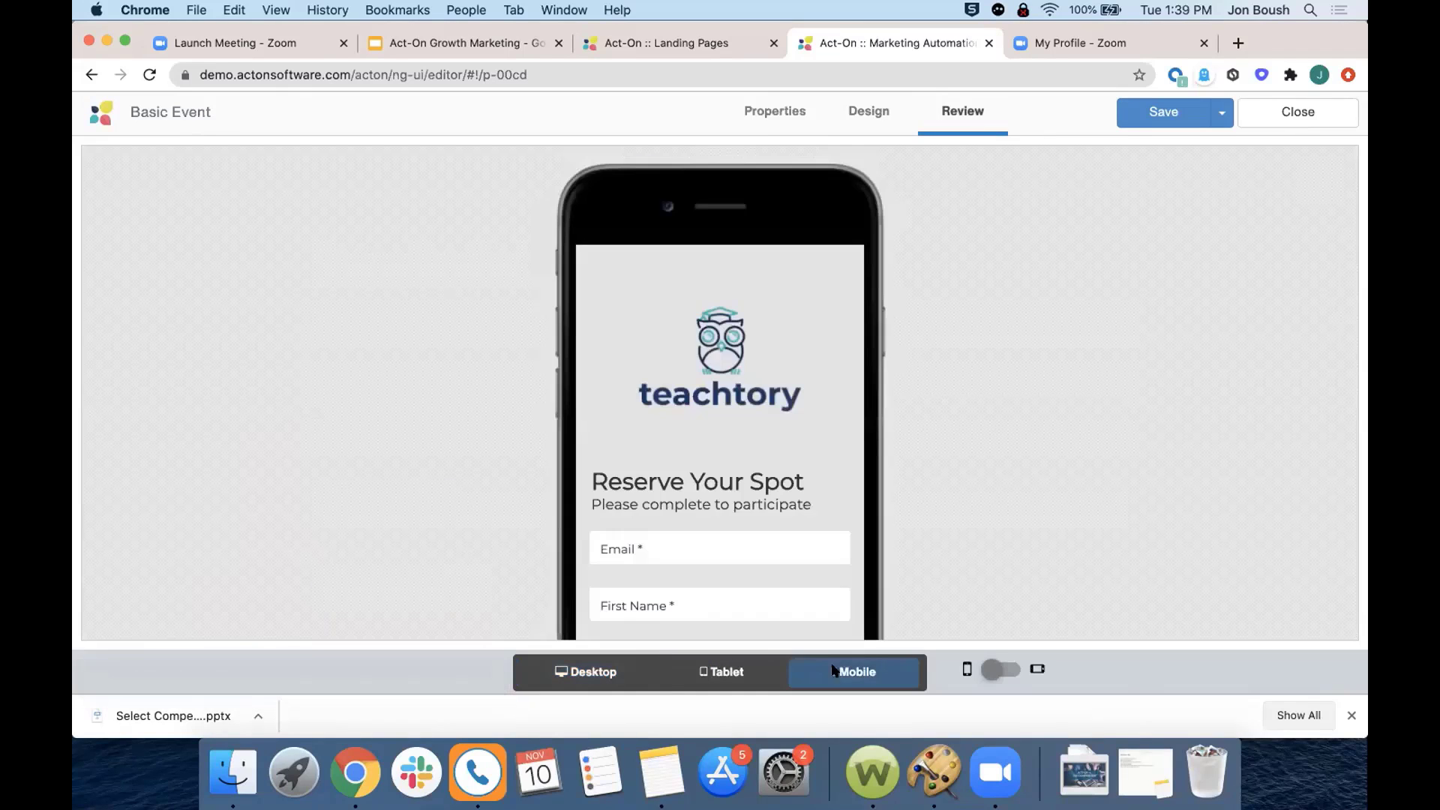
scroll(803, 463, down, 3)
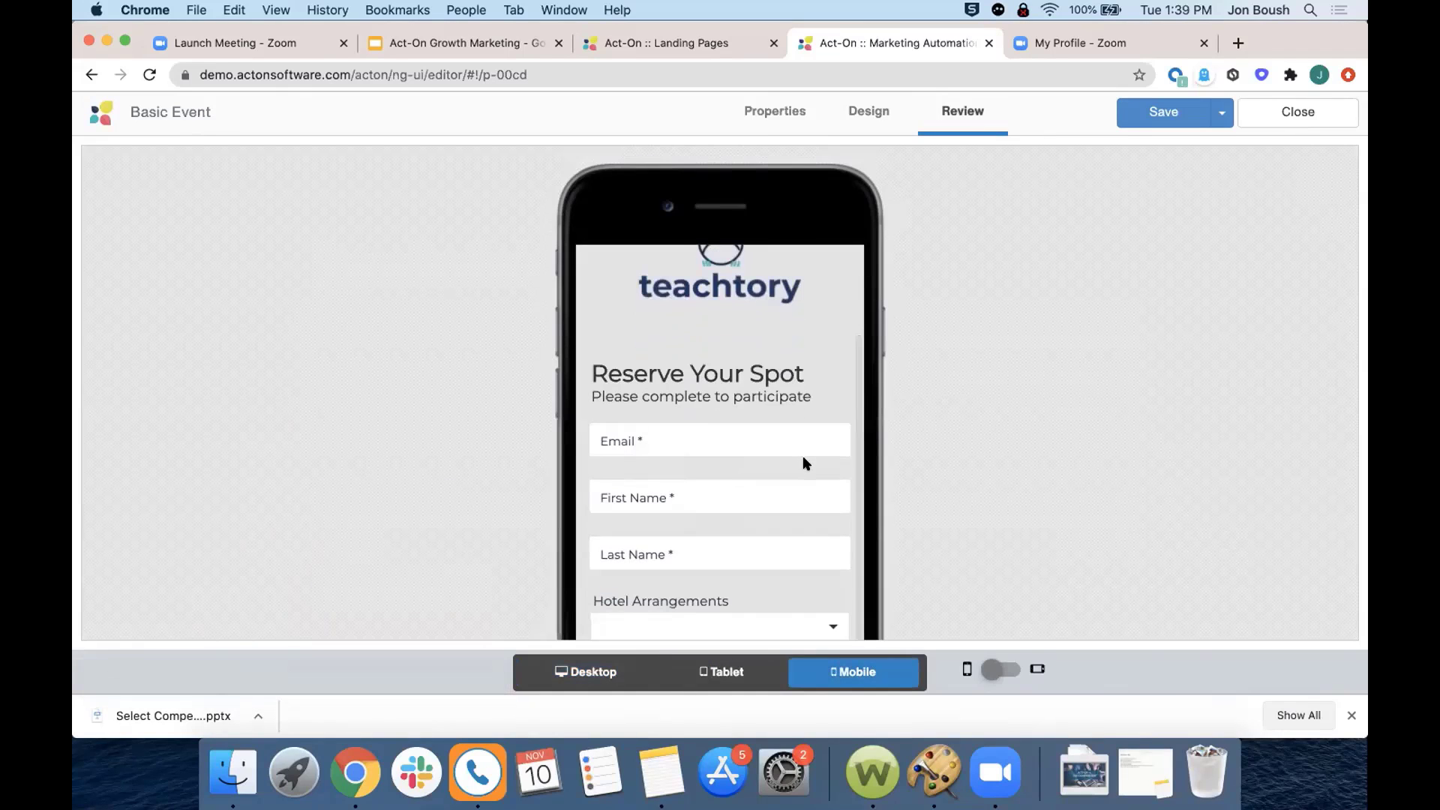
click(1012, 673)
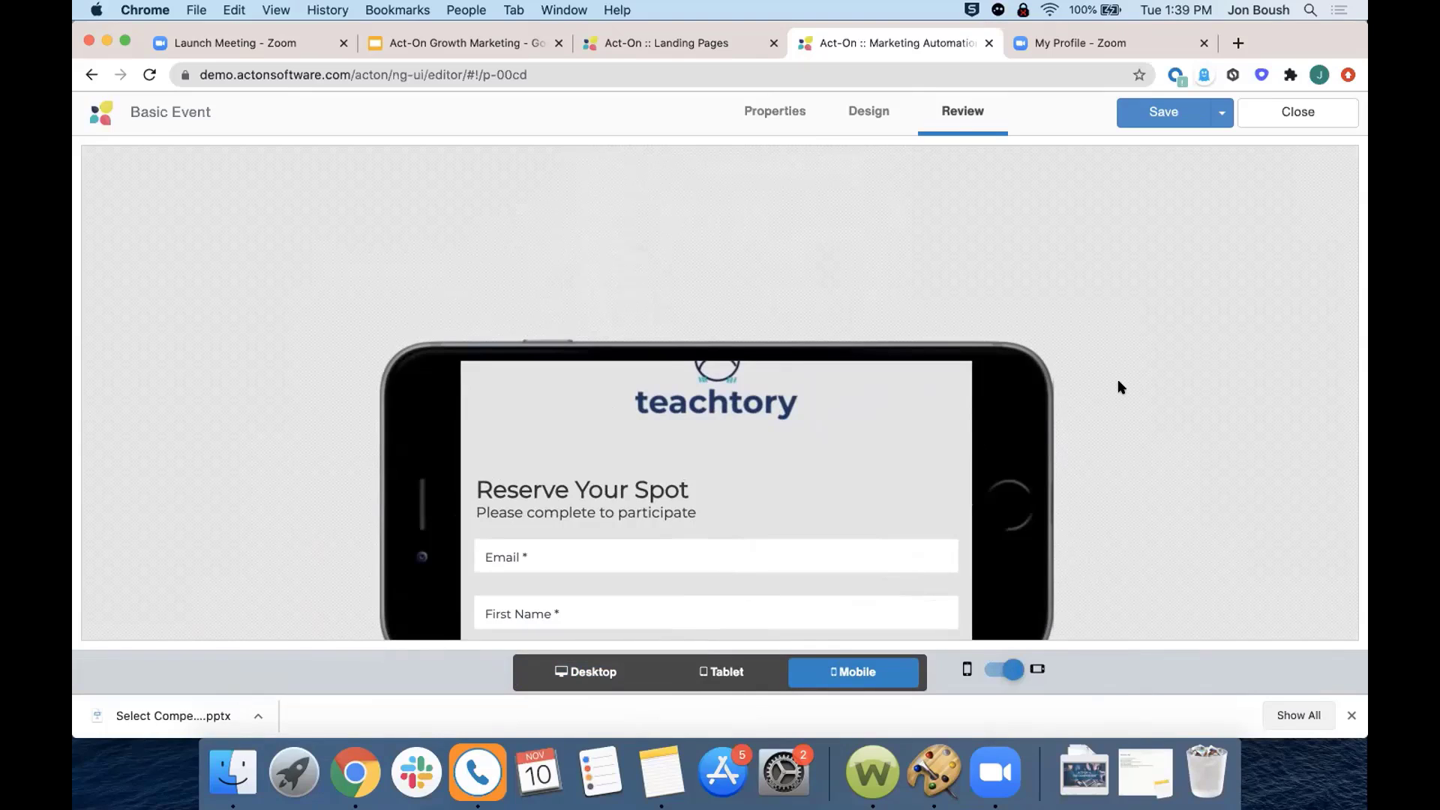
click(1287, 113)
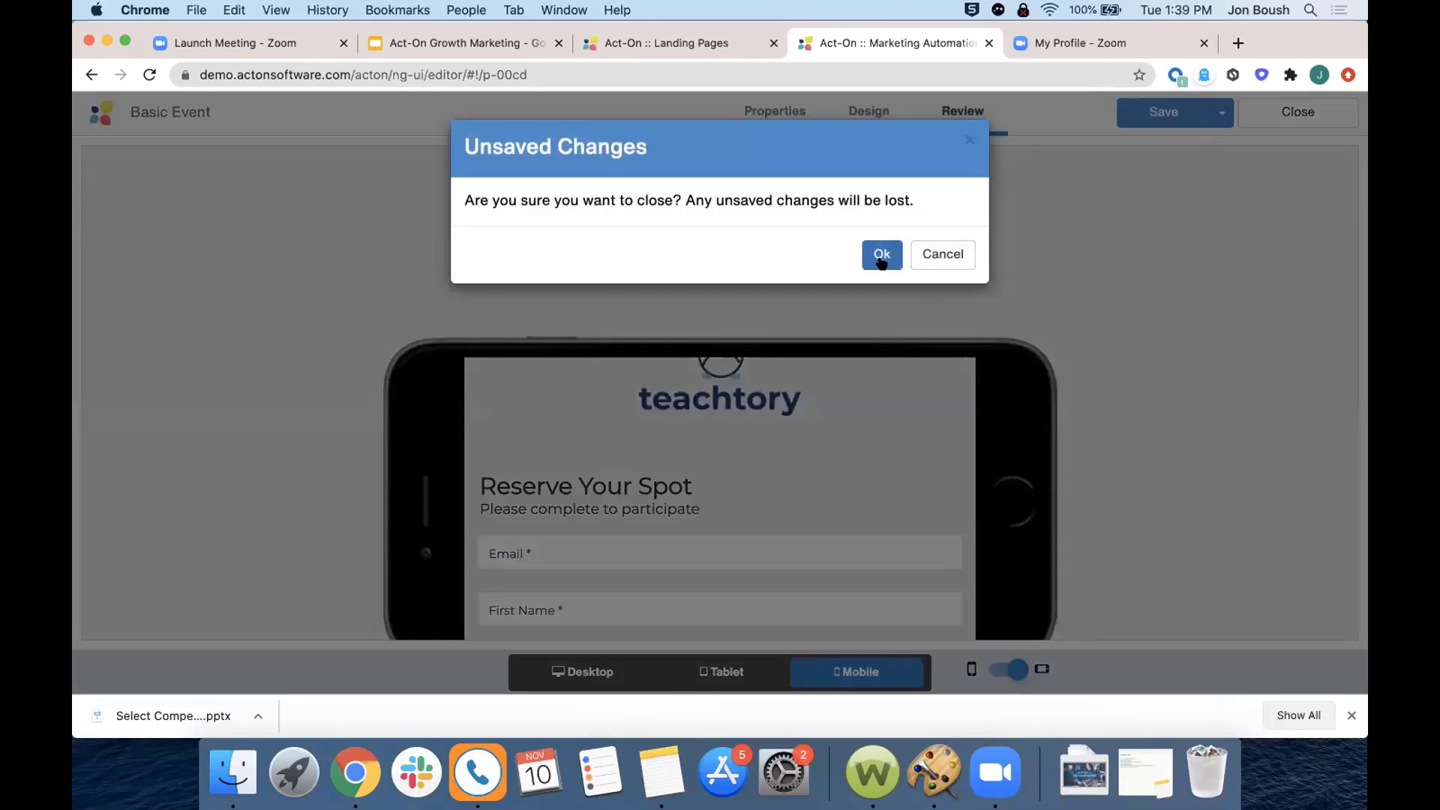
click(881, 255)
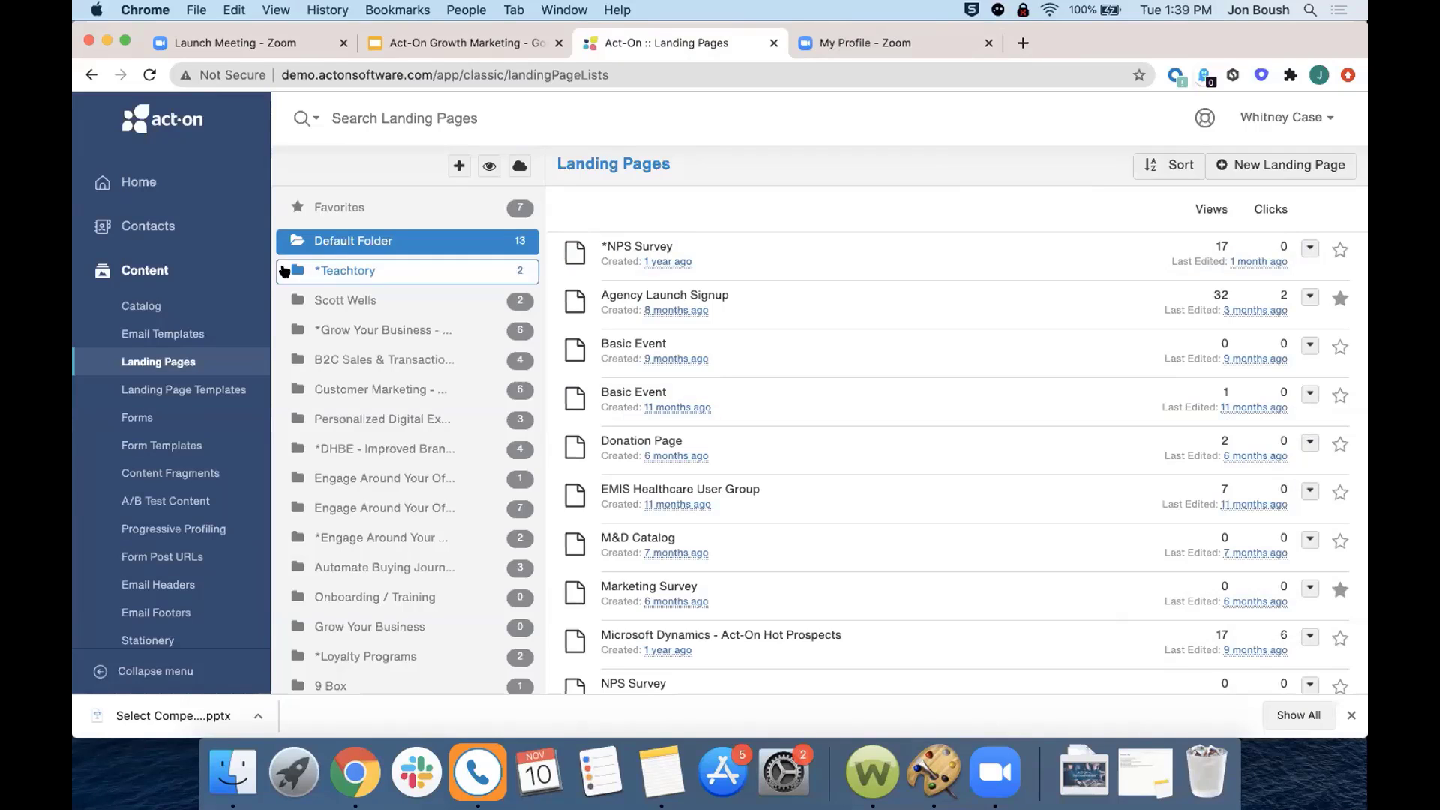
- Start a new segment from the marketing list Copy of 2020 Form Captures
click(160, 270)
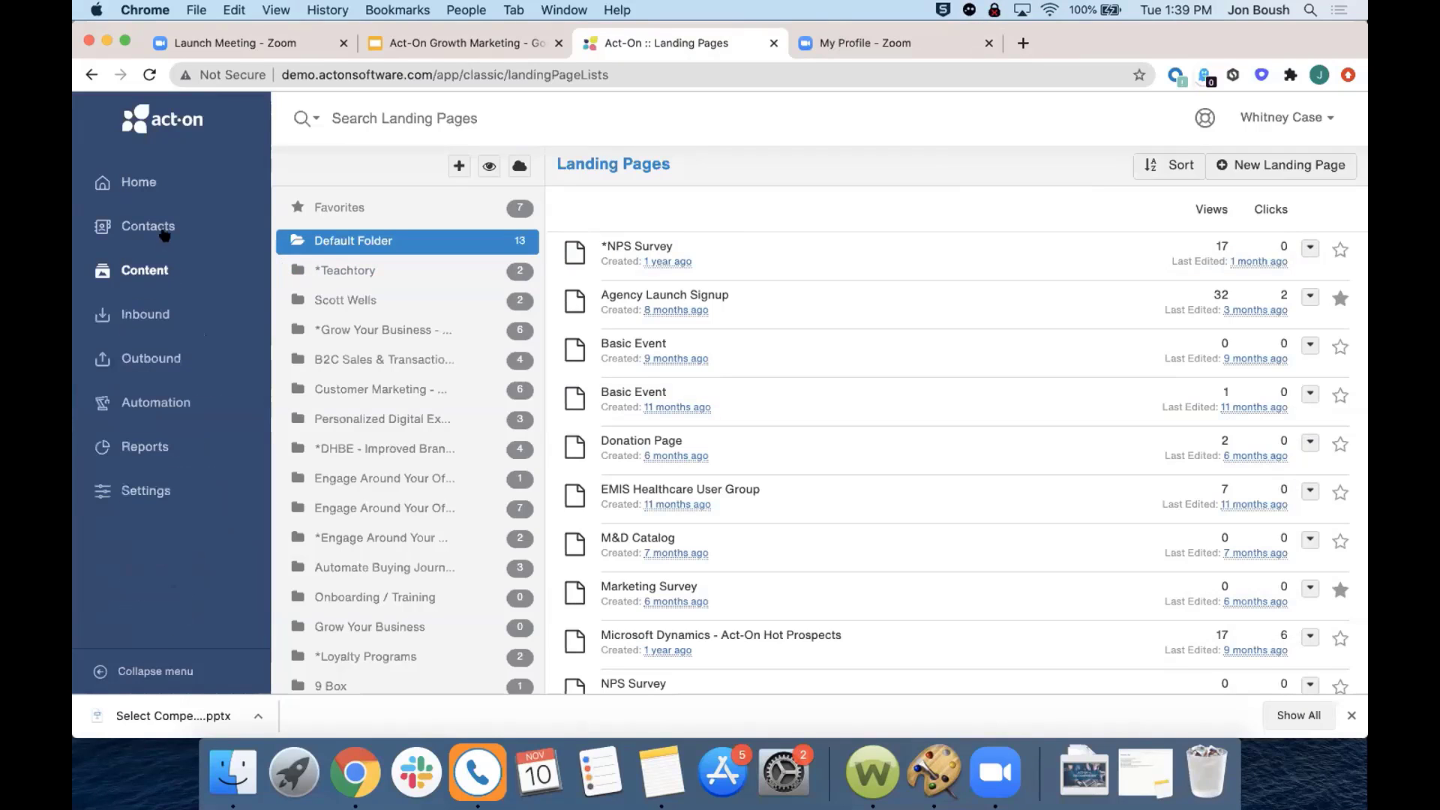
click(158, 229)
click(159, 261)
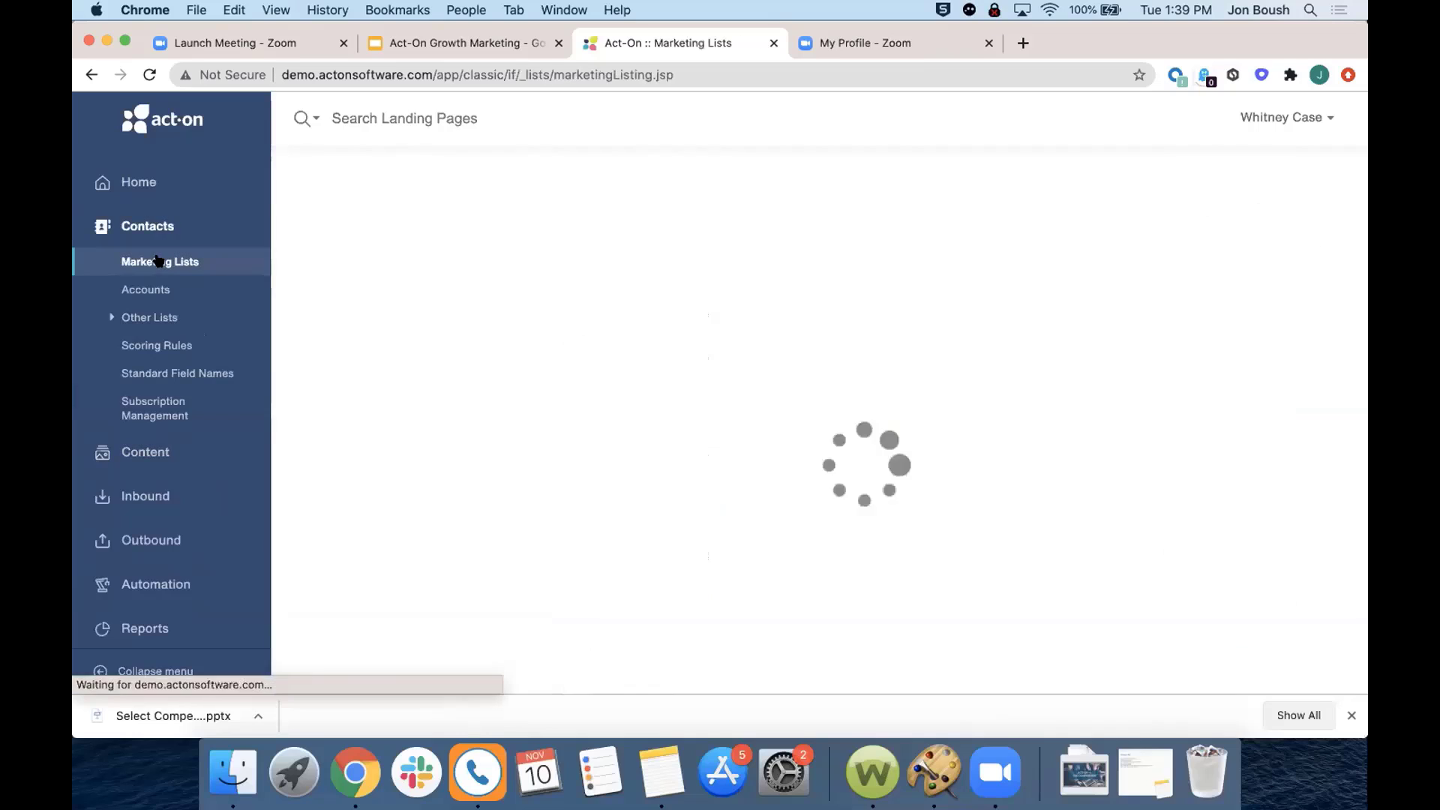
scroll(1082, 357, down, 3)
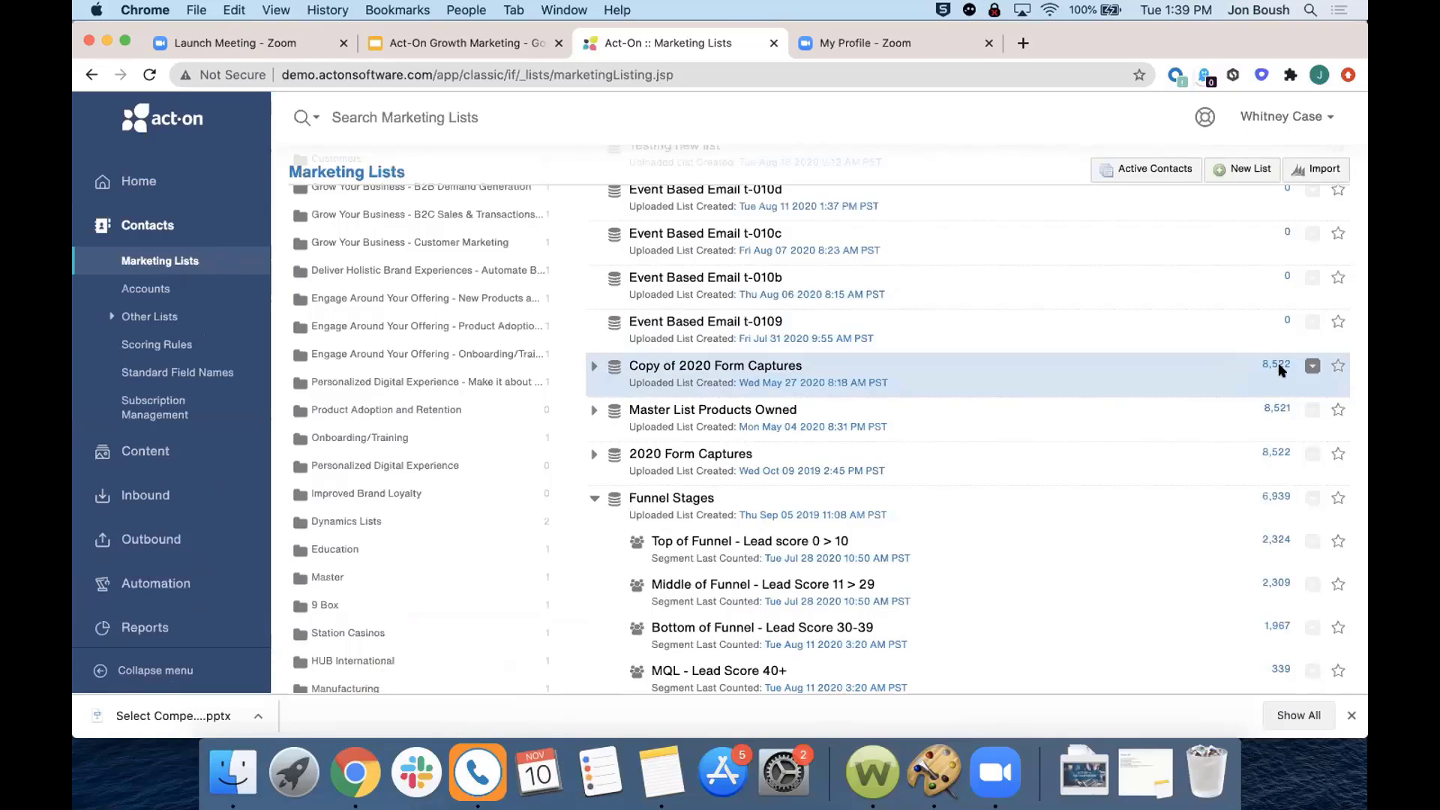
click(1312, 365)
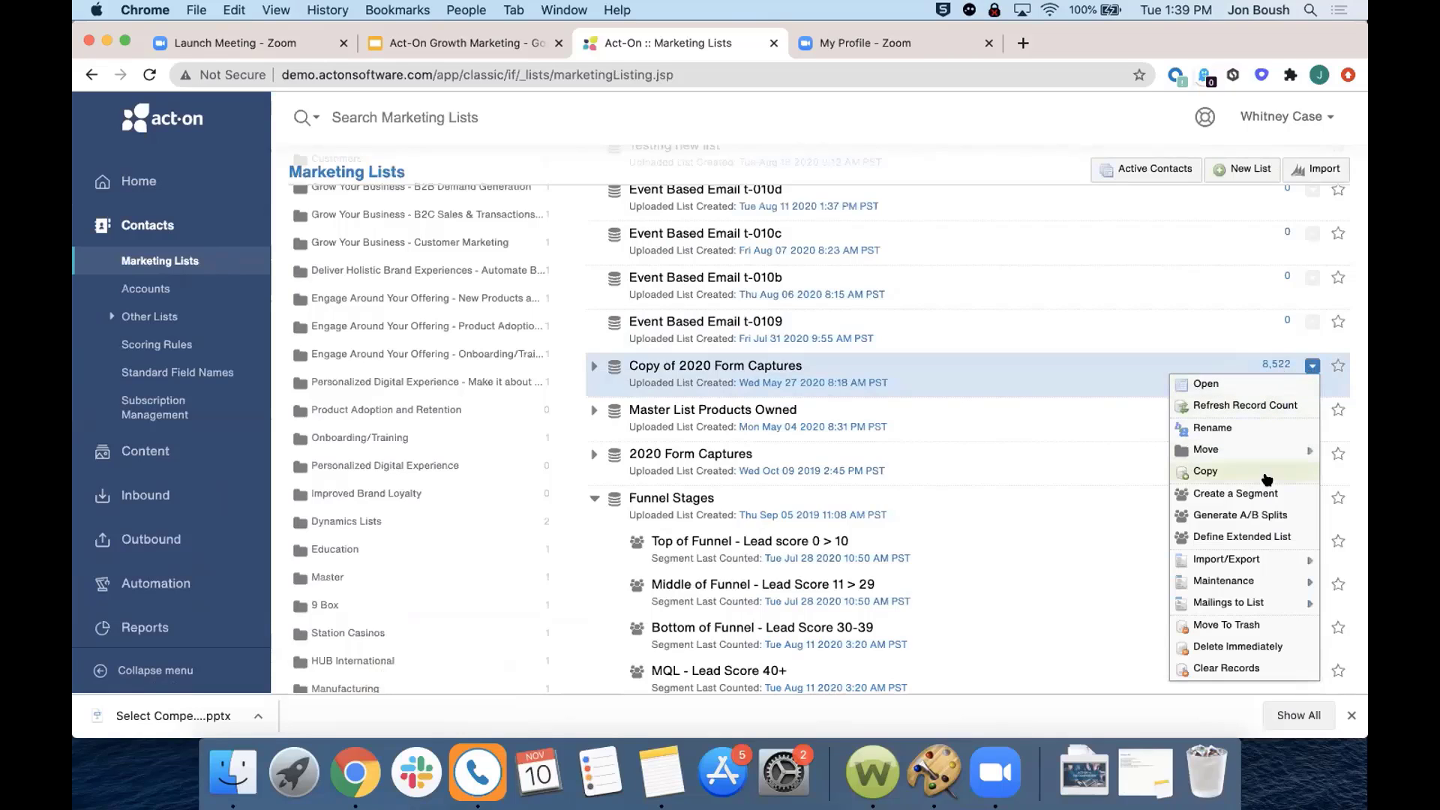
click(1258, 495)
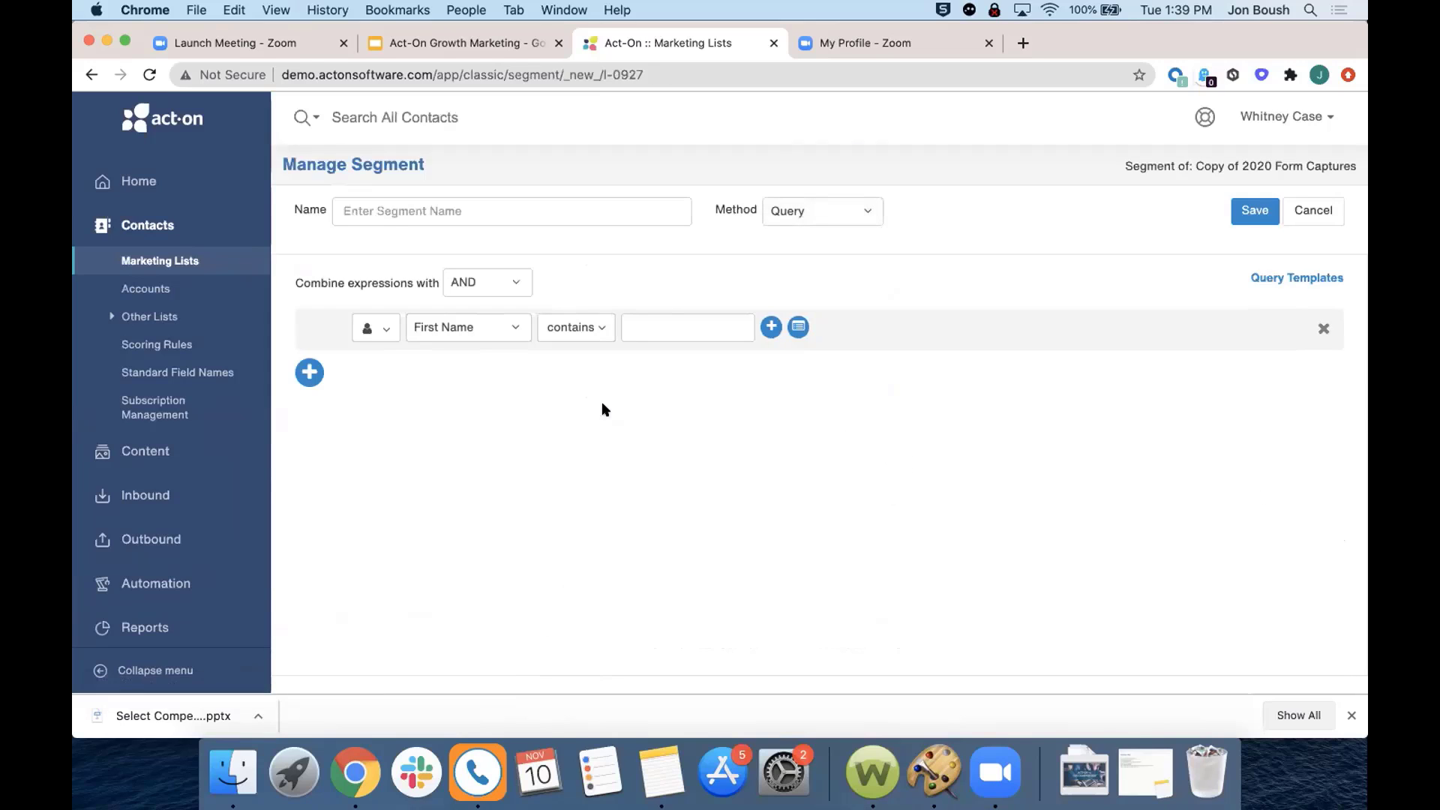
- Add two more condition rows to the segment query, keeping the expressions combined with AND
click(307, 373)
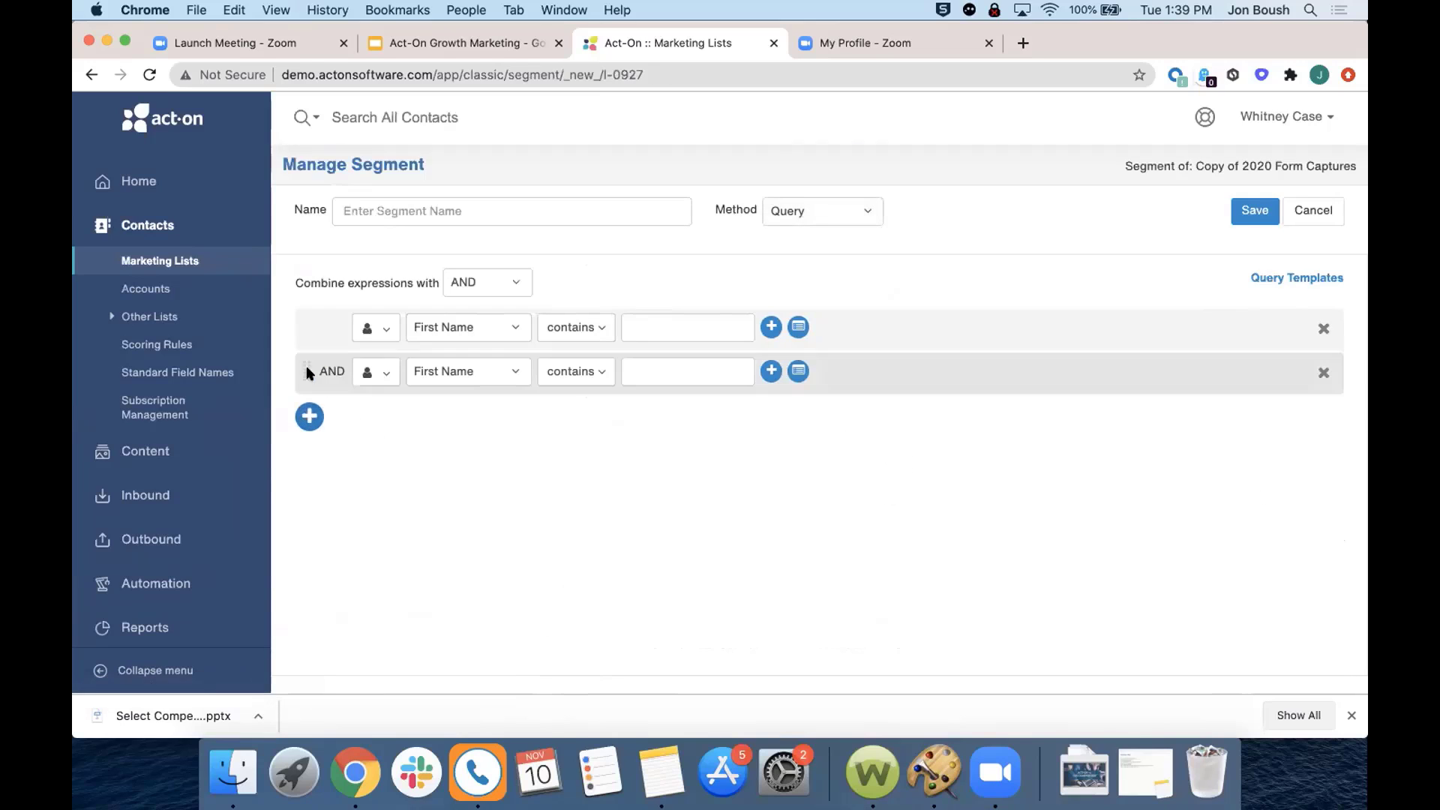
click(307, 416)
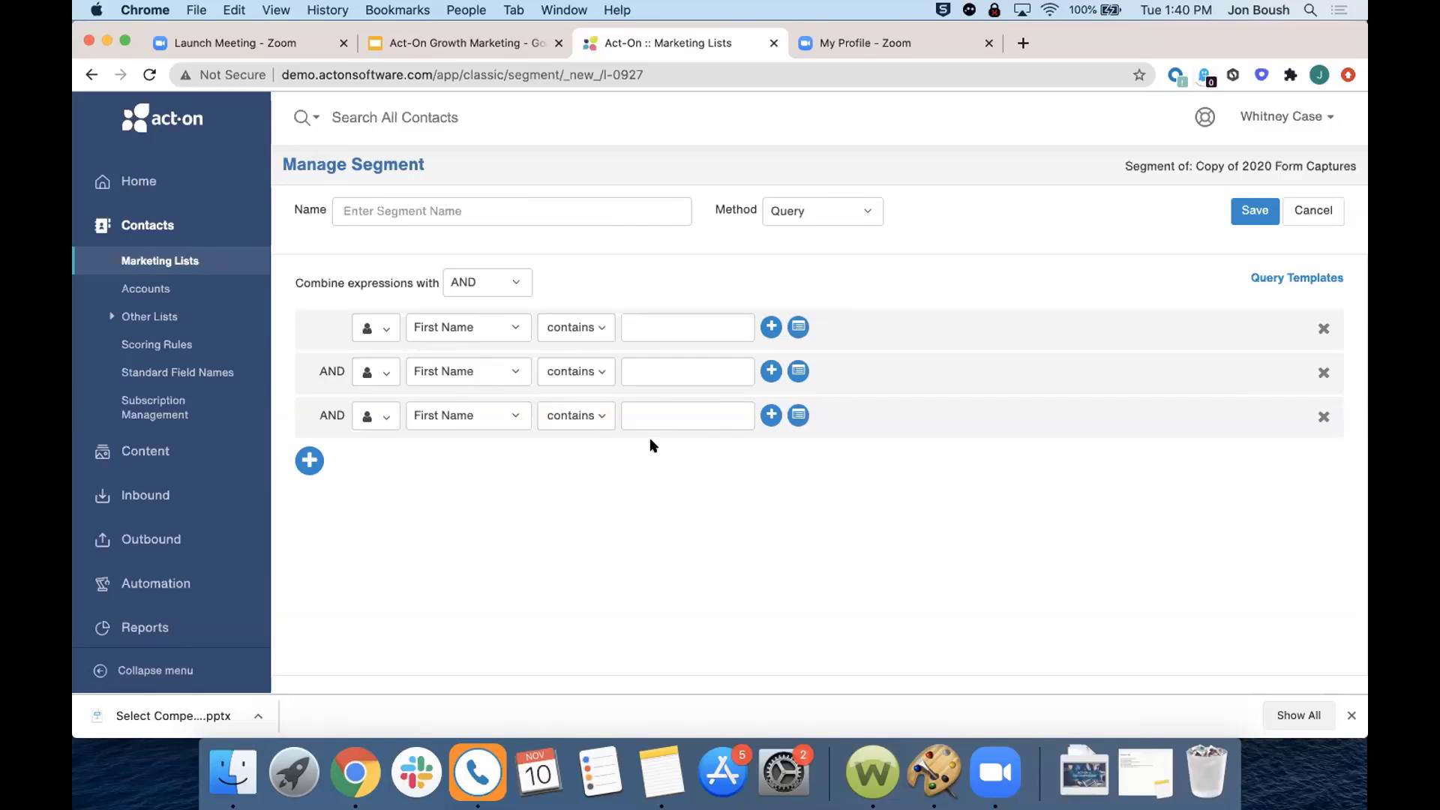
click(521, 281)
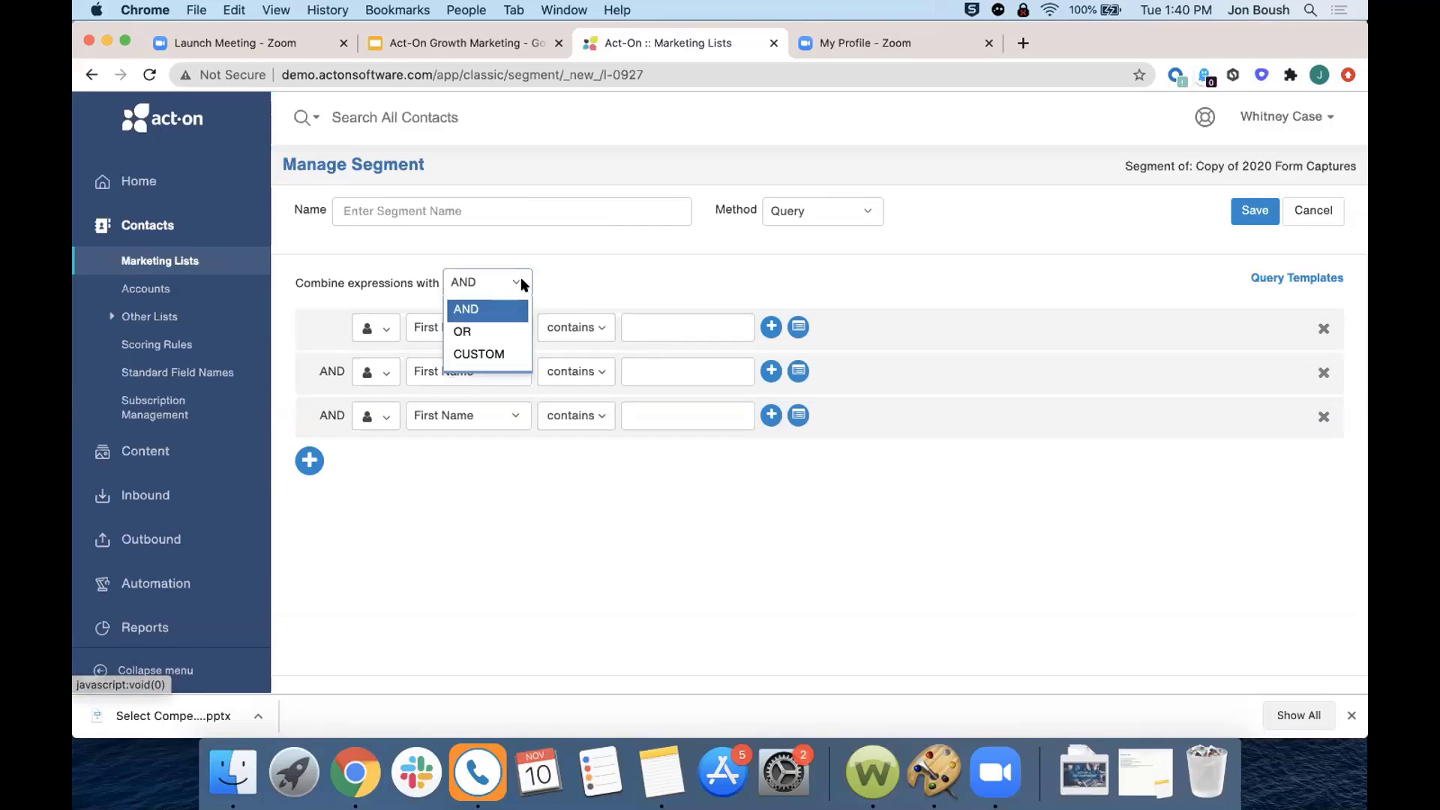
click(587, 285)
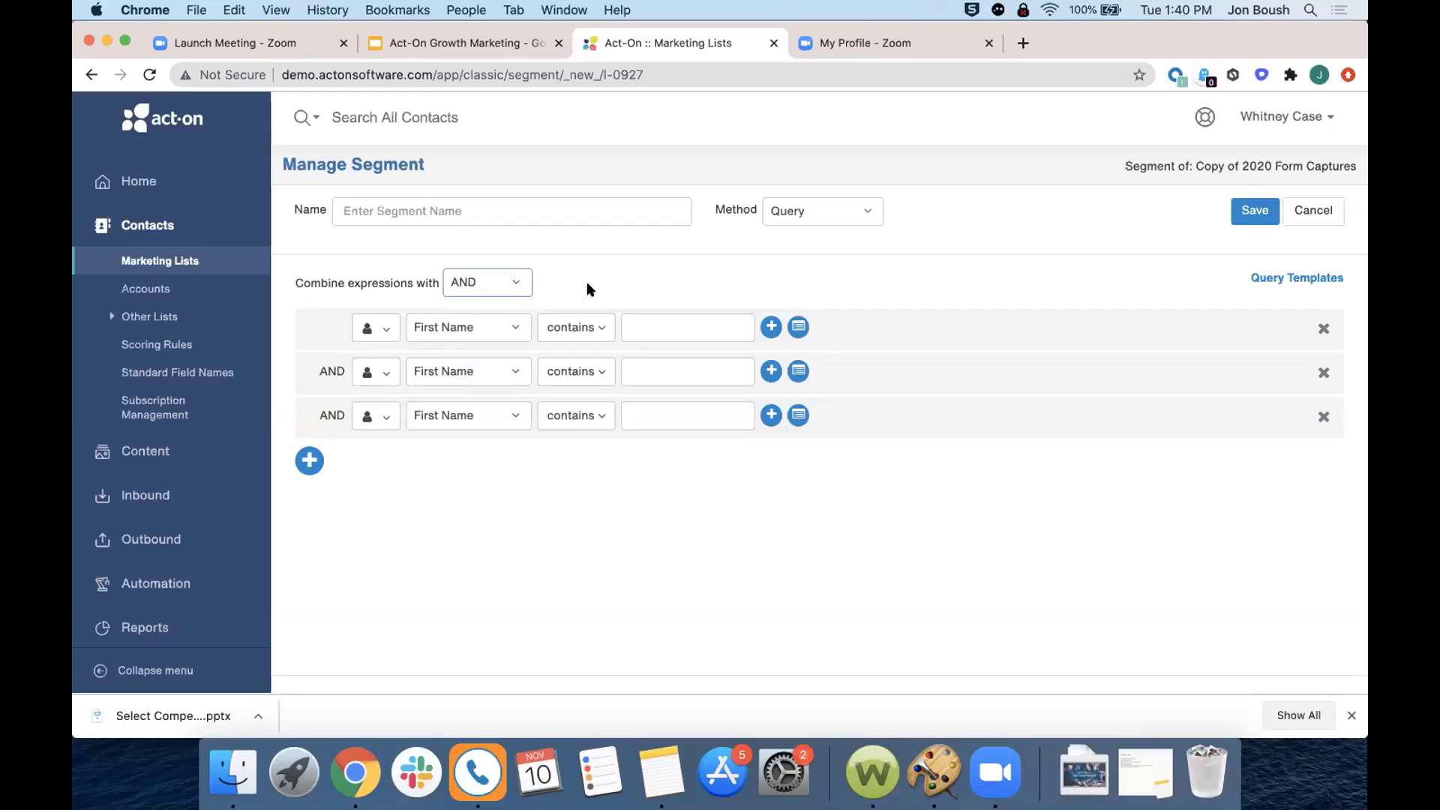
- Make the first segment condition a Profile condition on the Job Title field
click(386, 330)
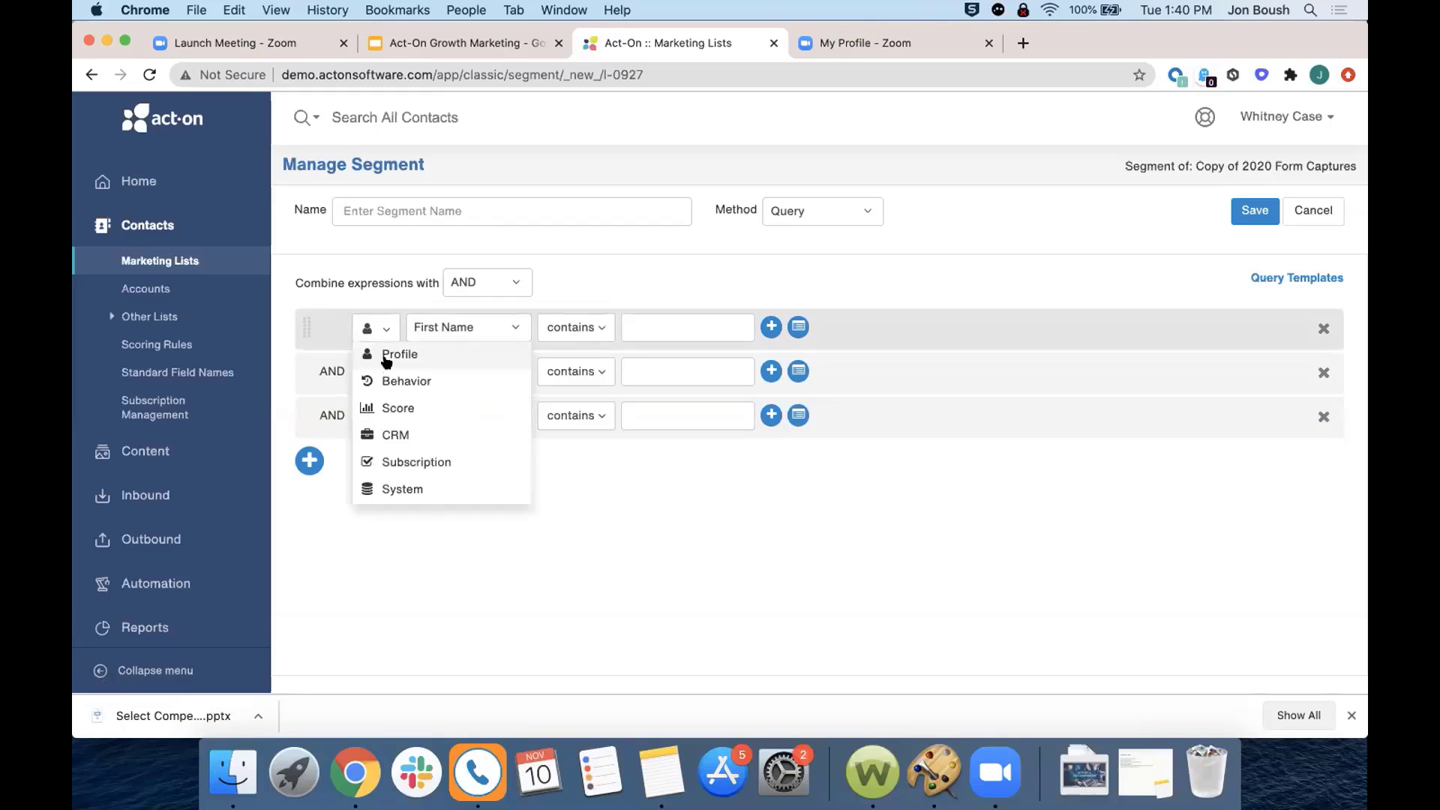
click(386, 356)
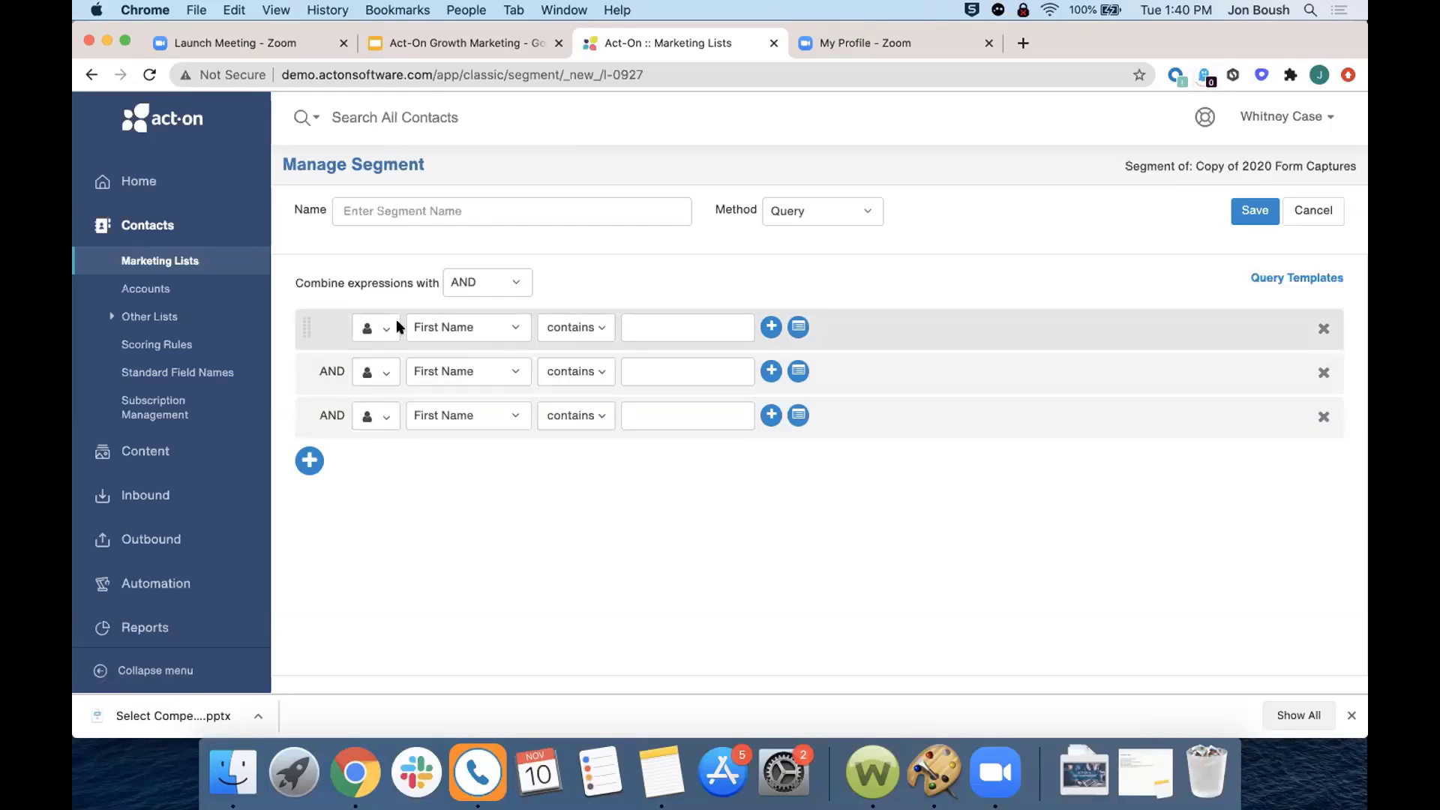
click(507, 327)
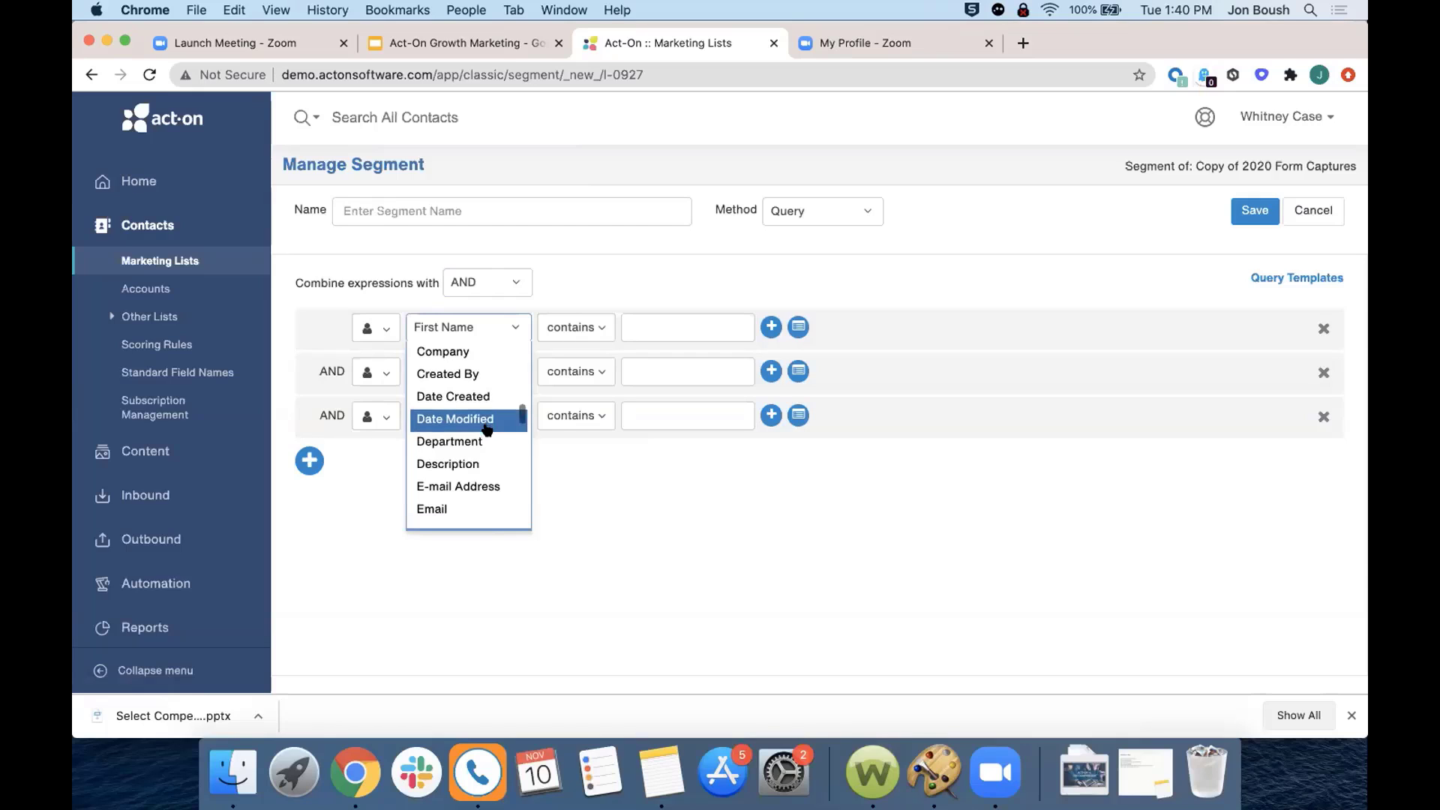
scroll(487, 428, down, 2)
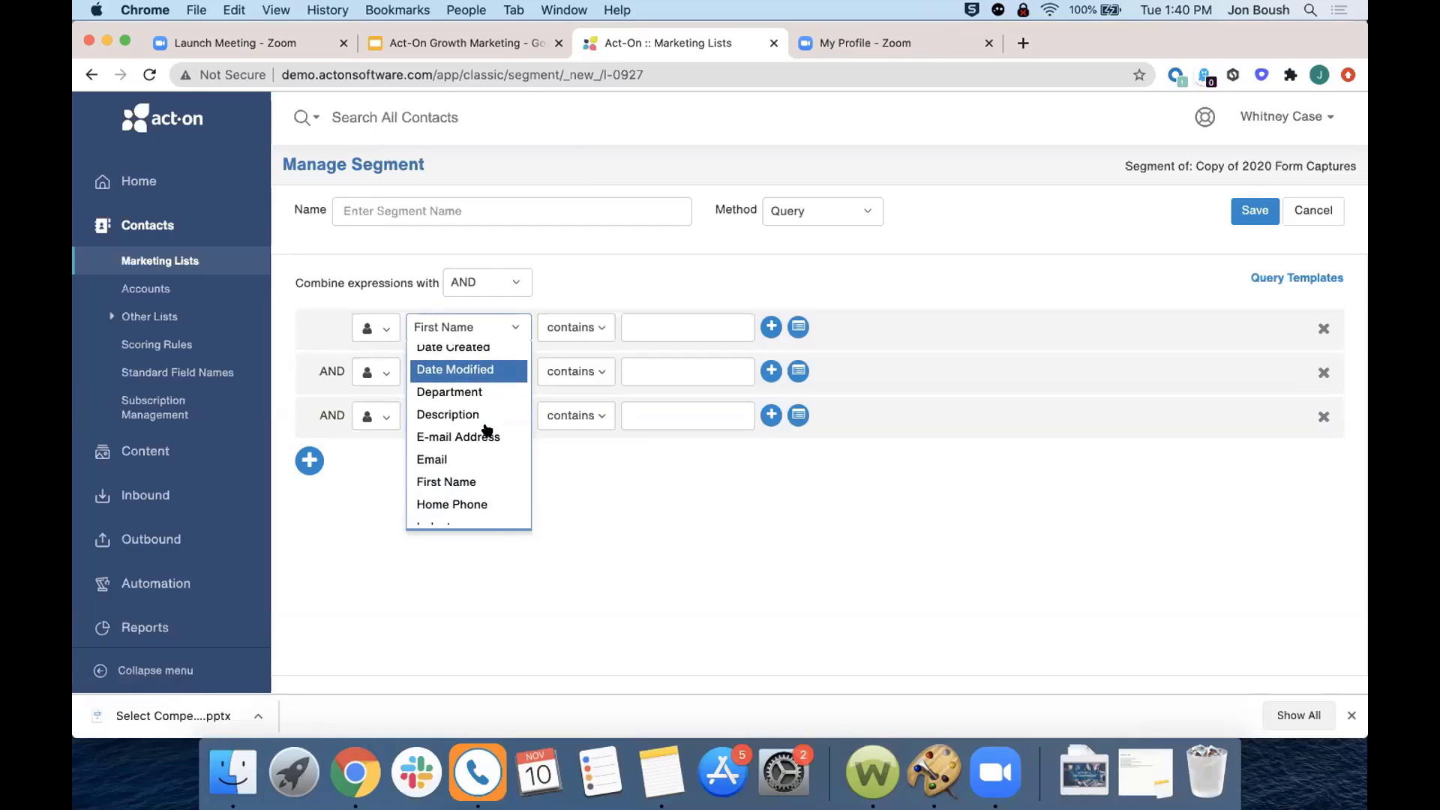
scroll(486, 429, up, 5)
scroll(486, 429, down, 6)
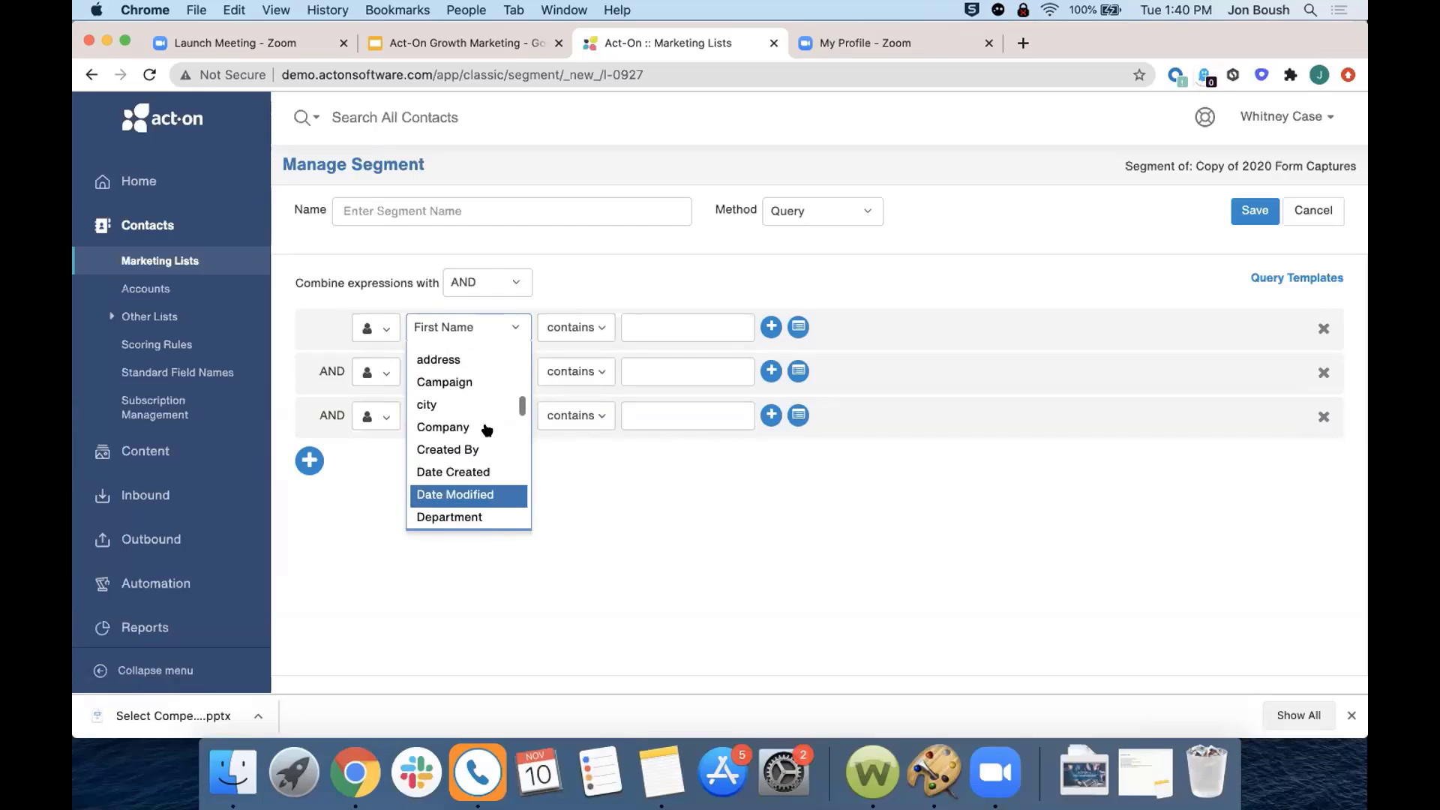
scroll(486, 429, down, 1)
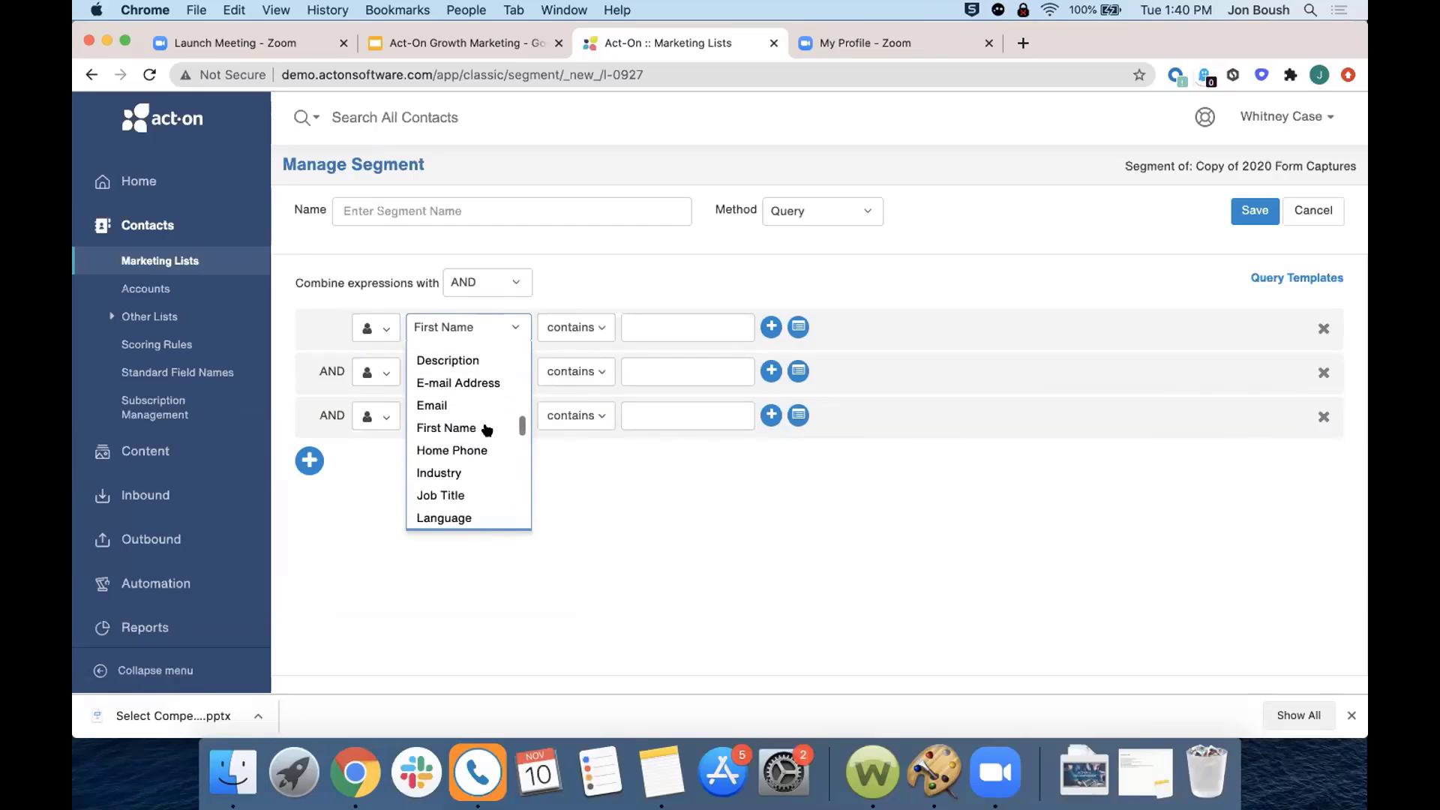
click(441, 495)
- Enter Chief Marketing Officer as the value the Job Title condition must contain
click(656, 329)
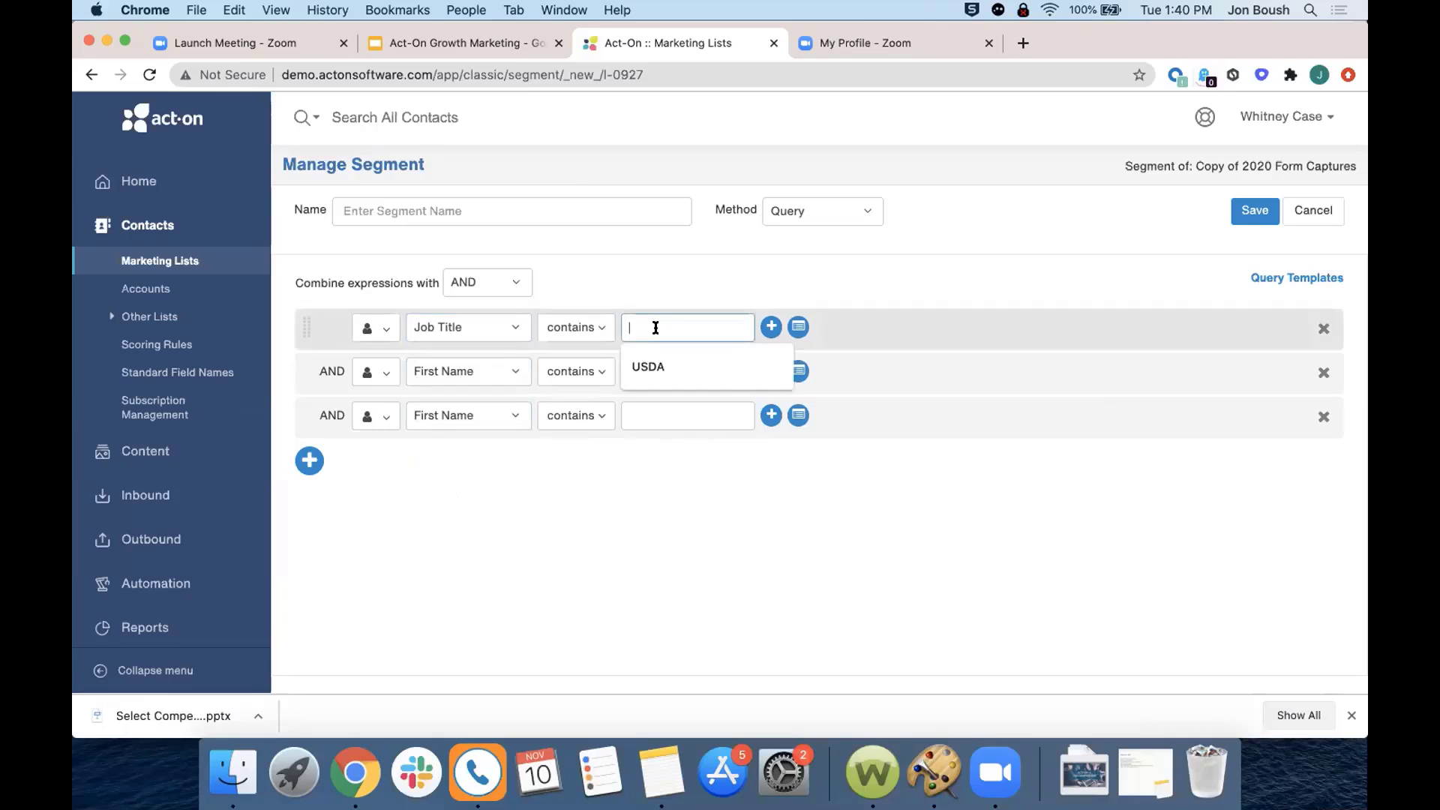
text(Chief Martk)
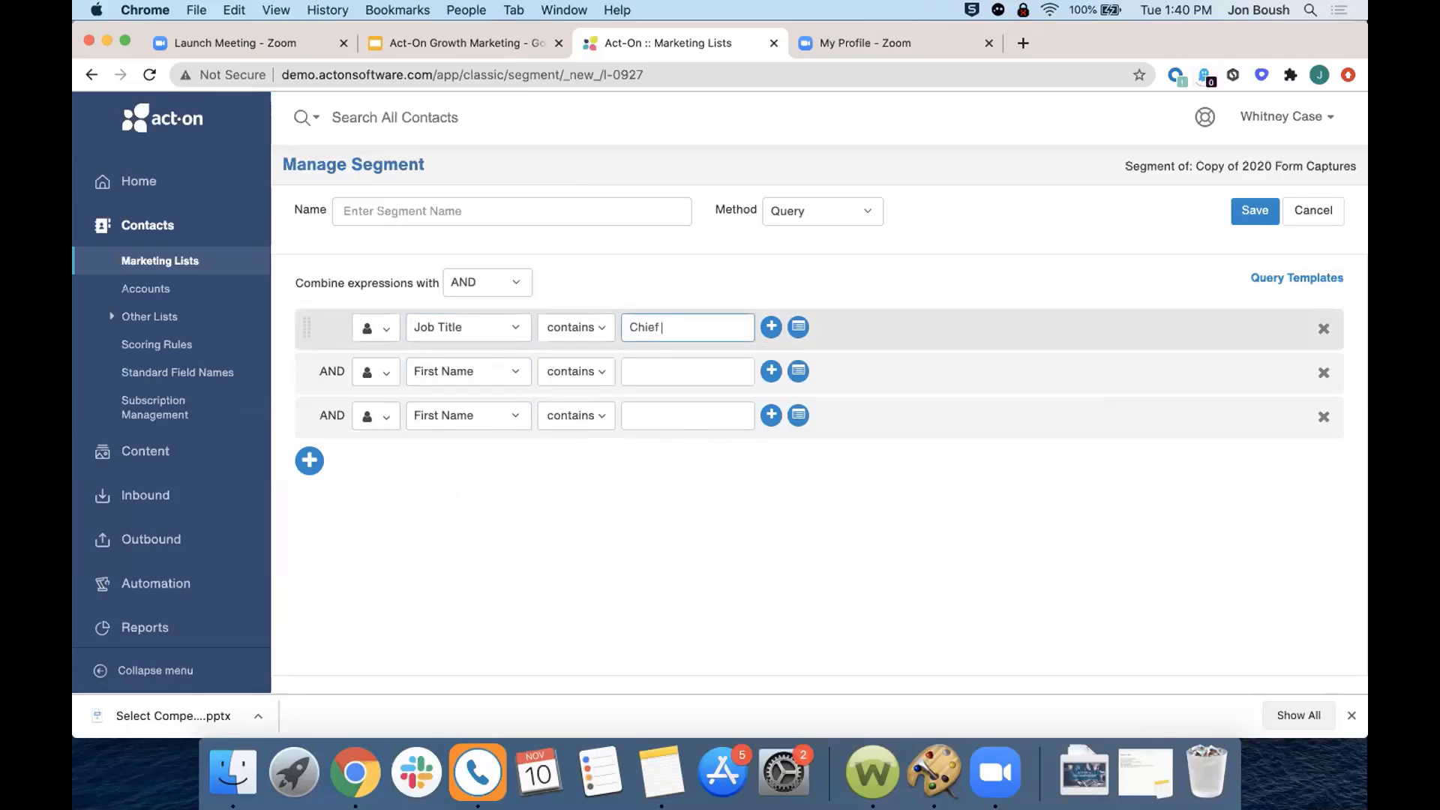
key(BackSpace)
key(BackSpace)
text(keting Officer)
- Make the second condition a Behavior condition for opened messages at least 1 time in the last 30 days
click(387, 373)
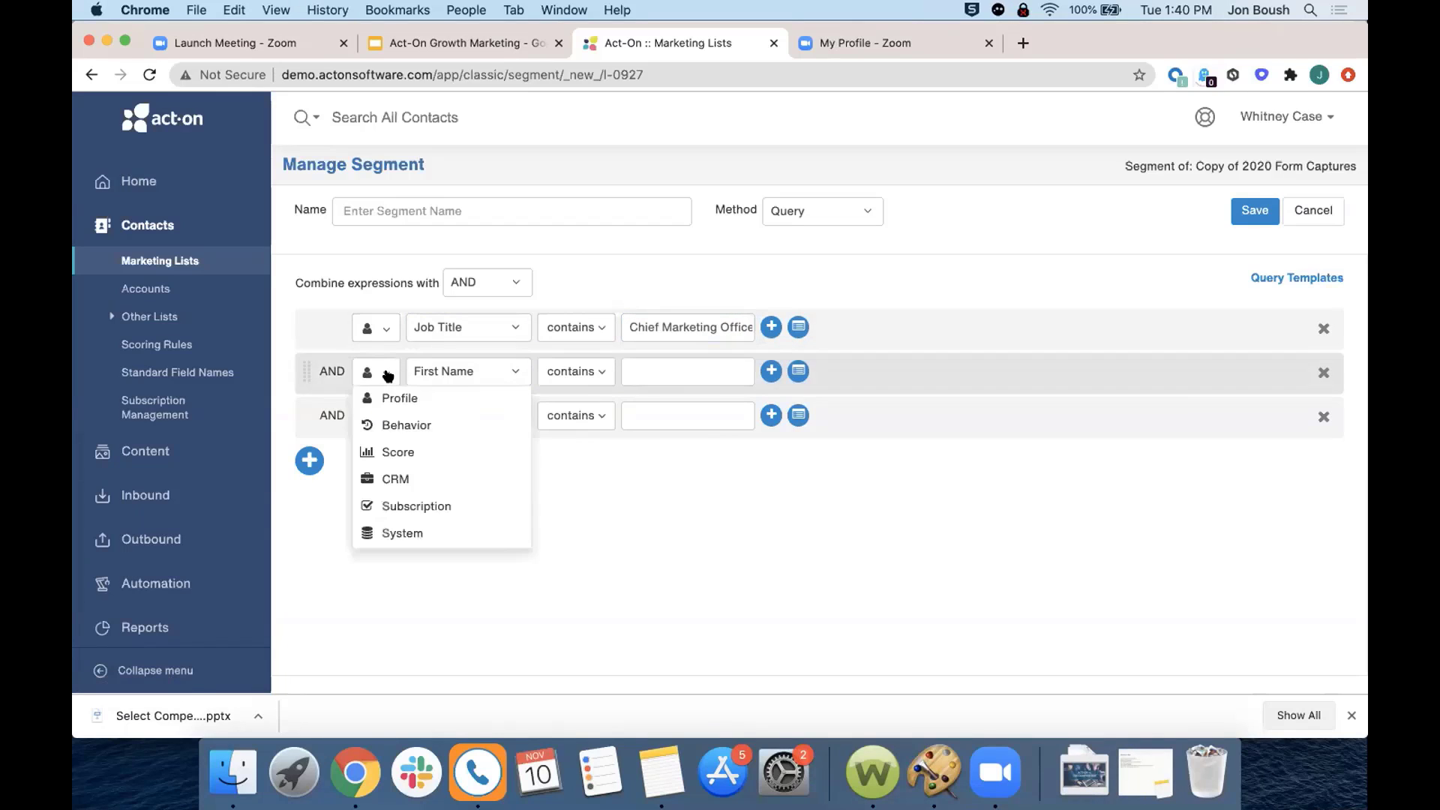
click(405, 425)
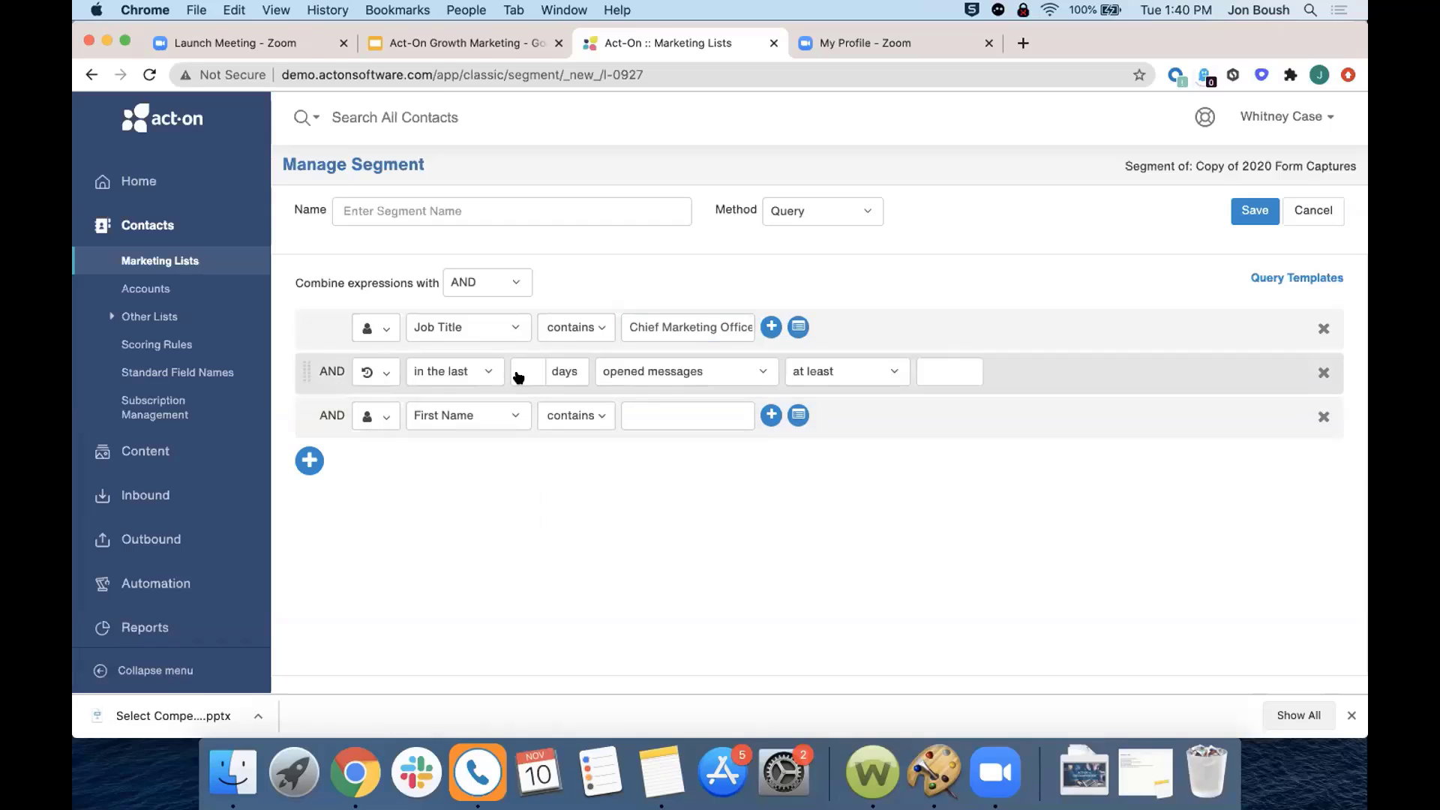
click(528, 373)
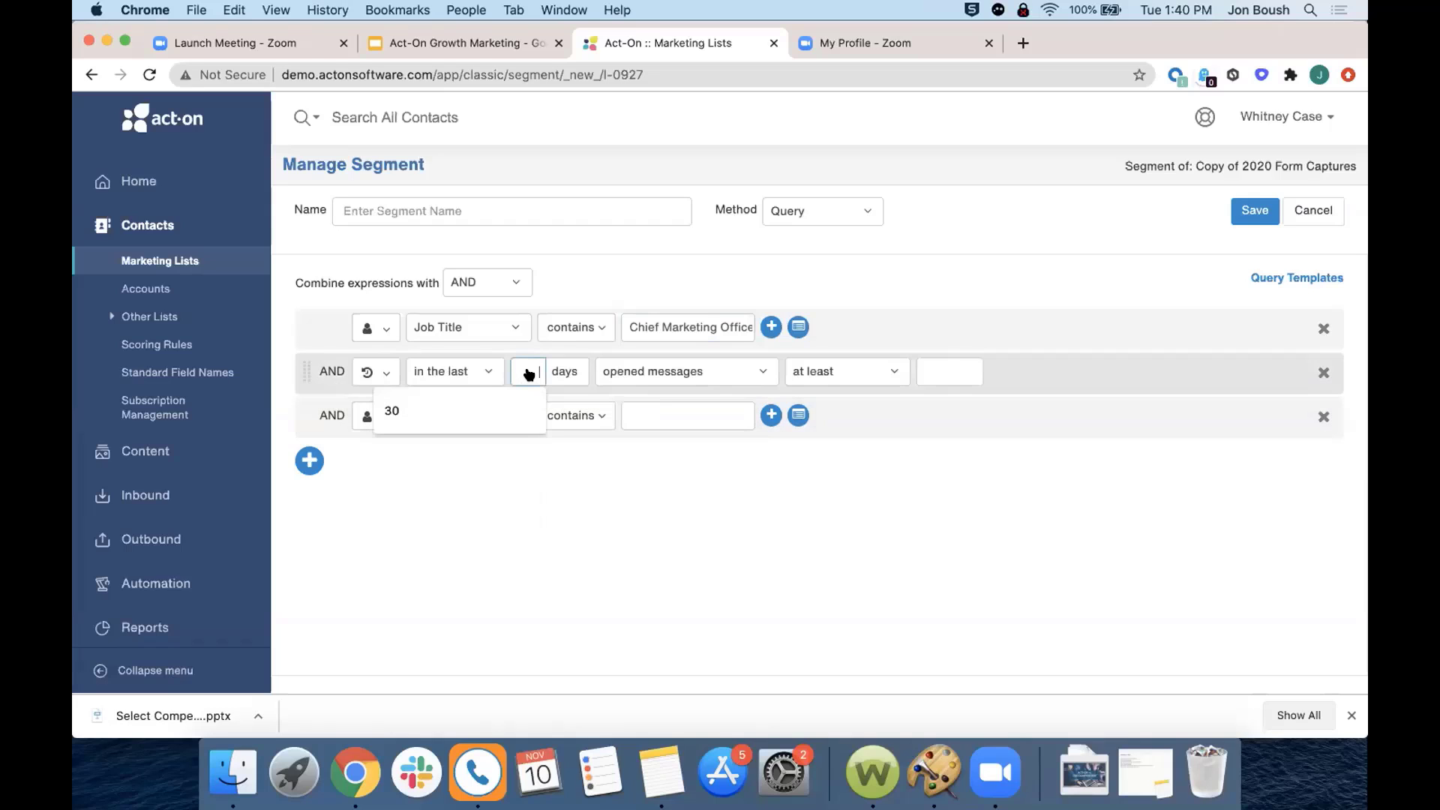
click(465, 412)
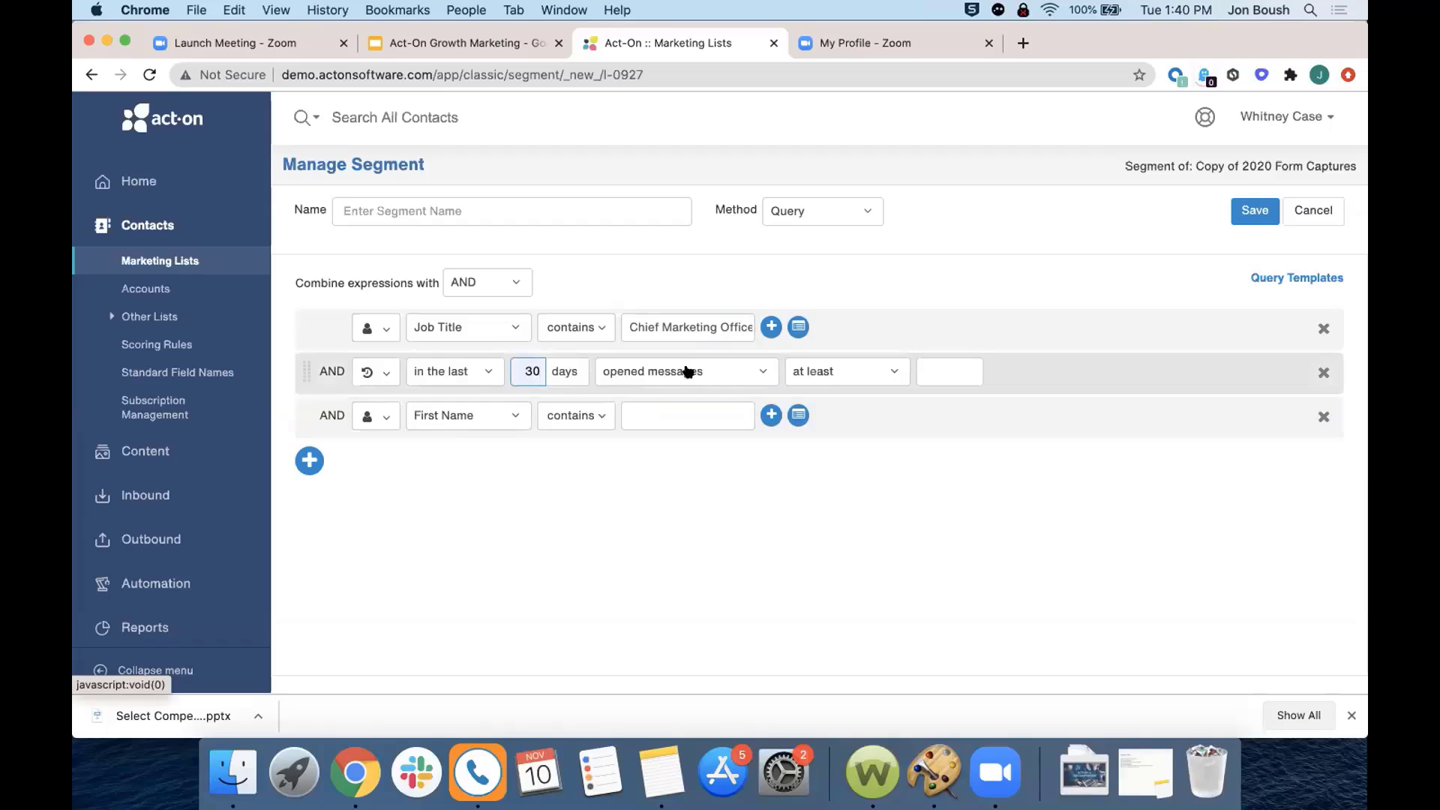
click(961, 371)
click(893, 411)
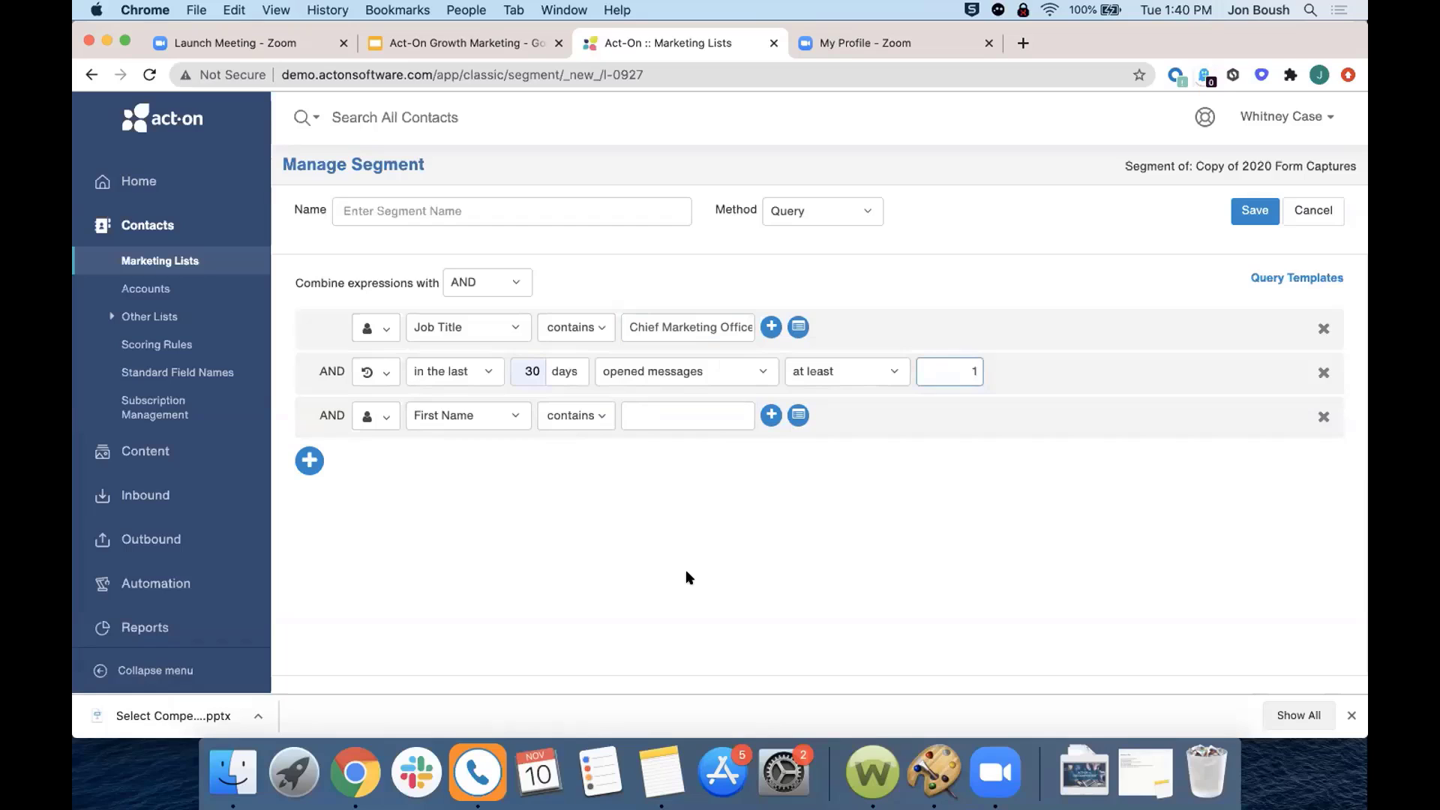
- Make the third condition a Score condition requiring a Default overall behavior score of at least 100
click(387, 420)
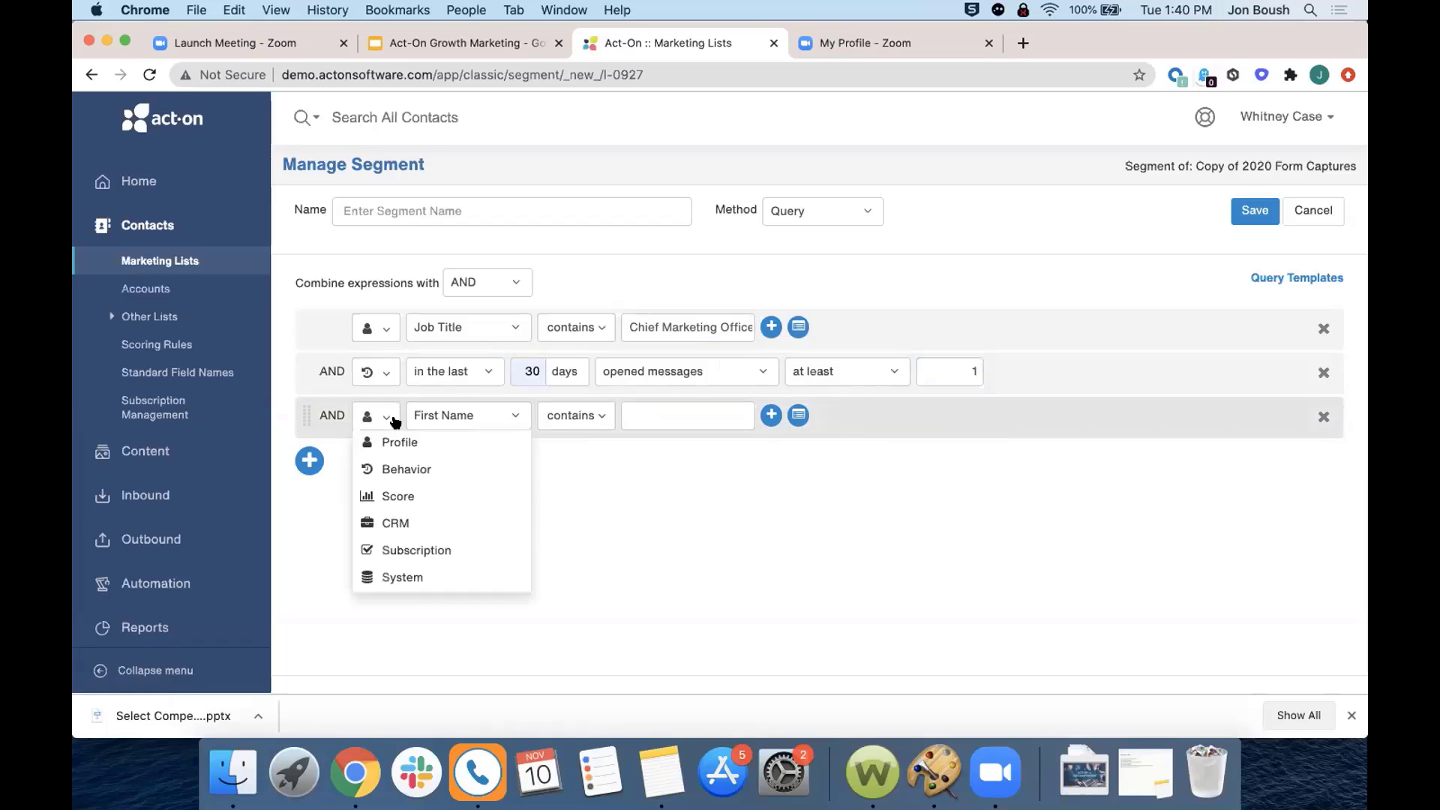
click(399, 497)
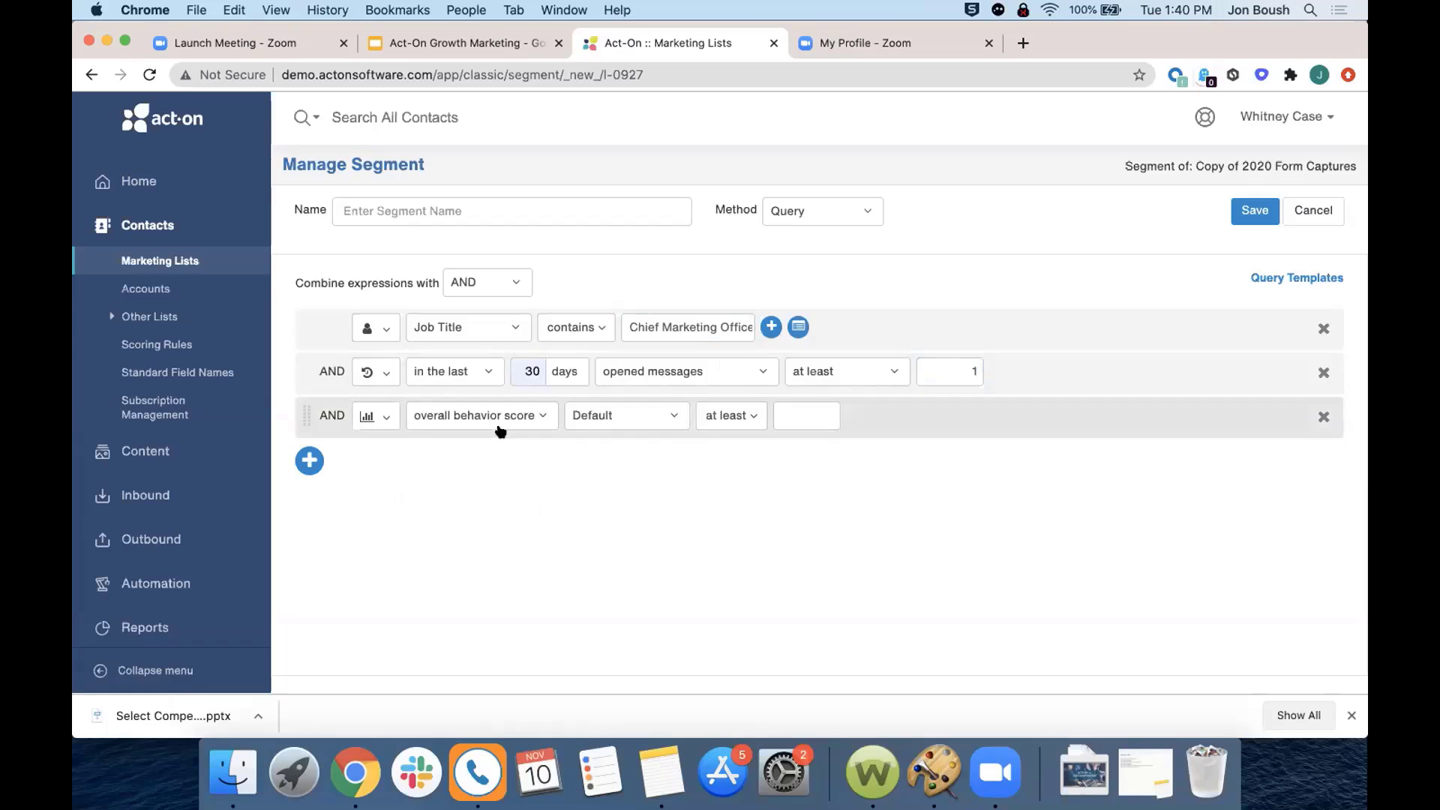
click(814, 411)
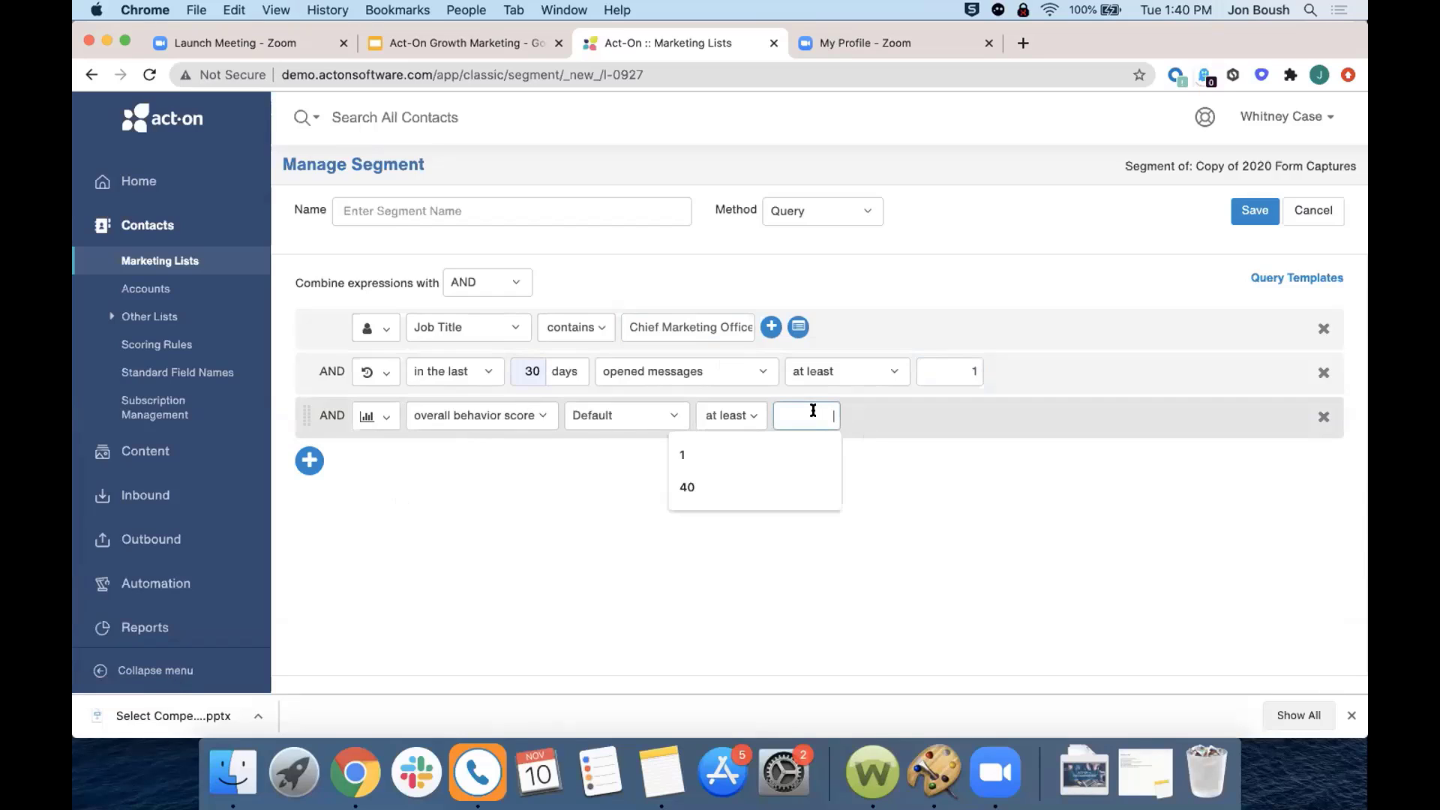
text(100)
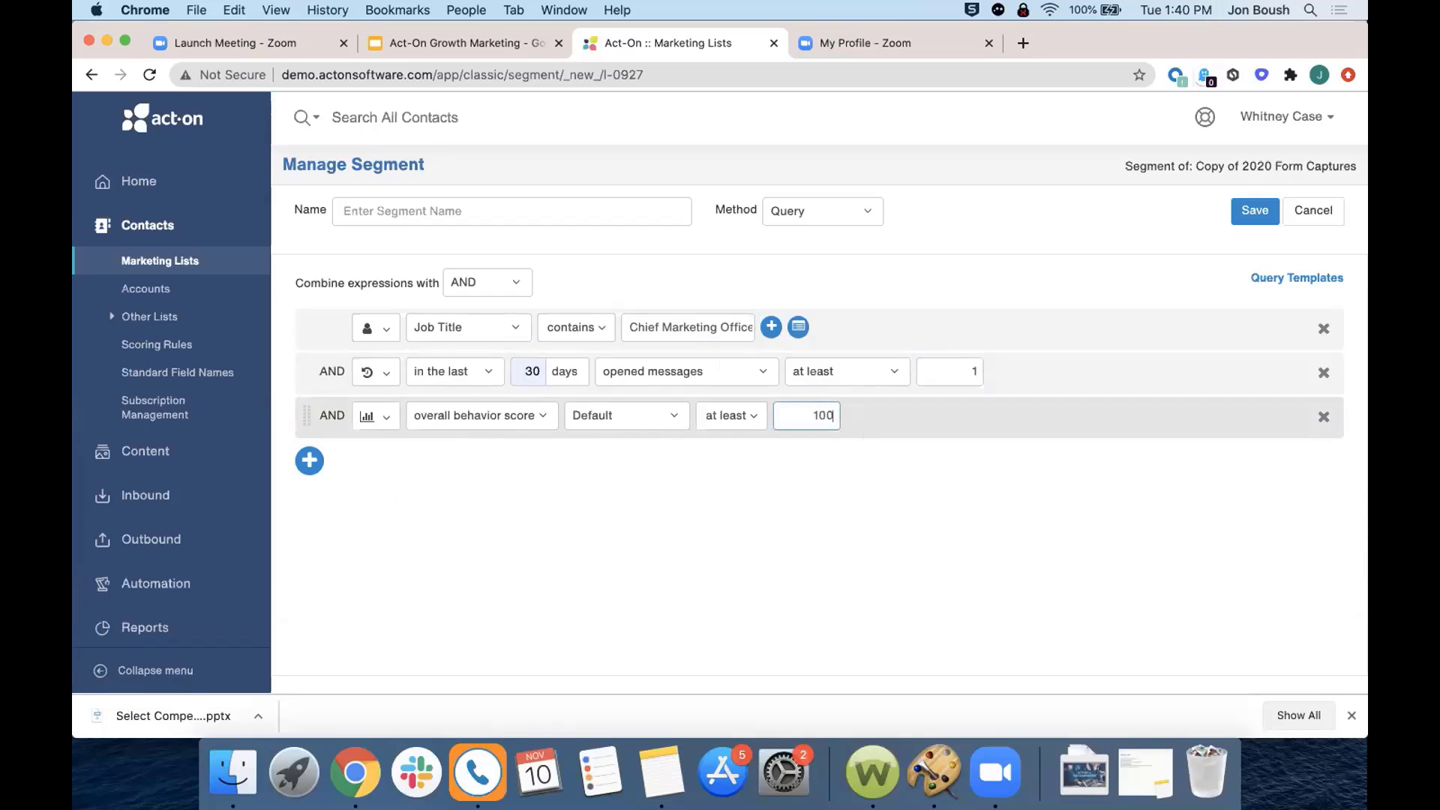
click(667, 470)
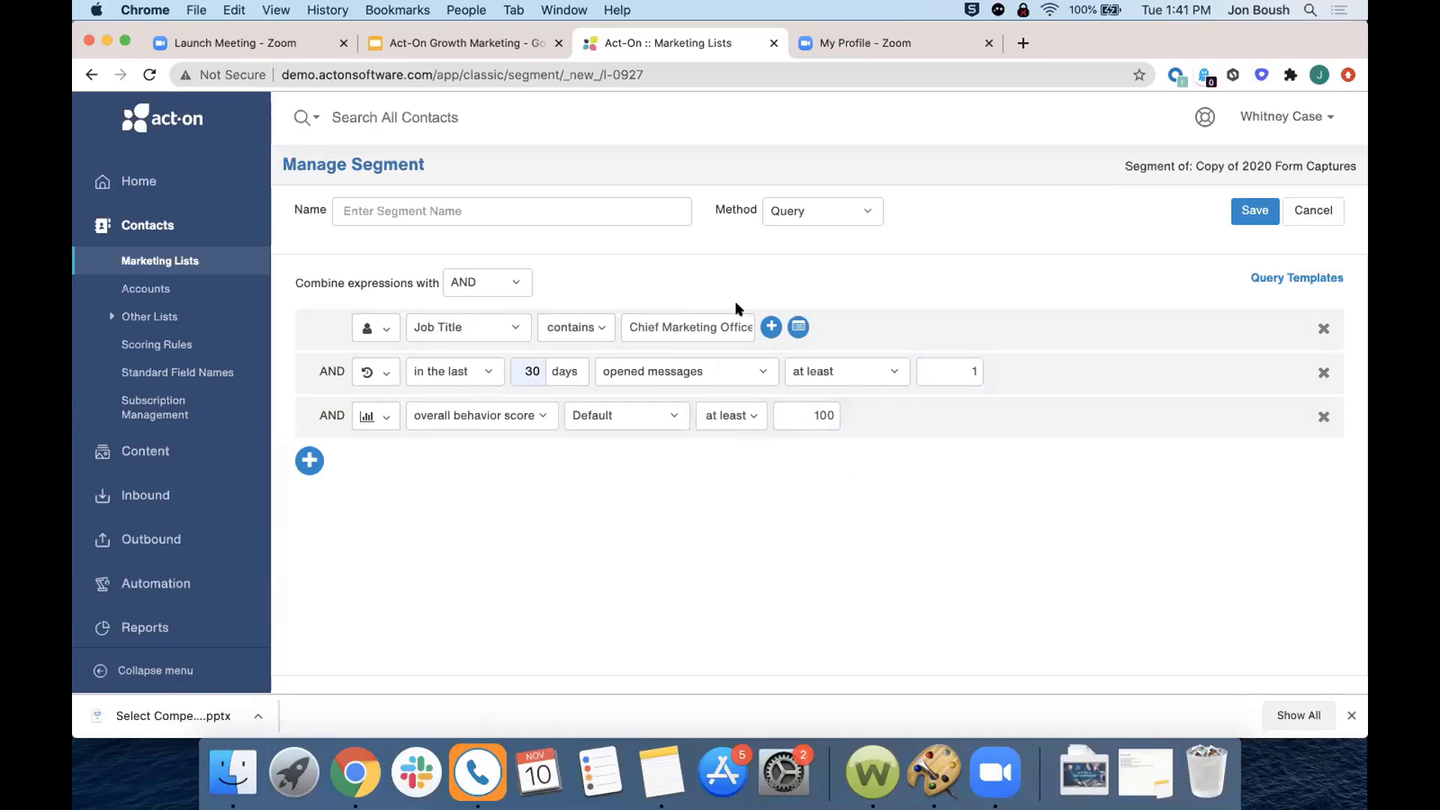
- Leave the segment unsaved and review the profile and activity scores on the Default score sheet in Scoring Rules
click(127, 261)
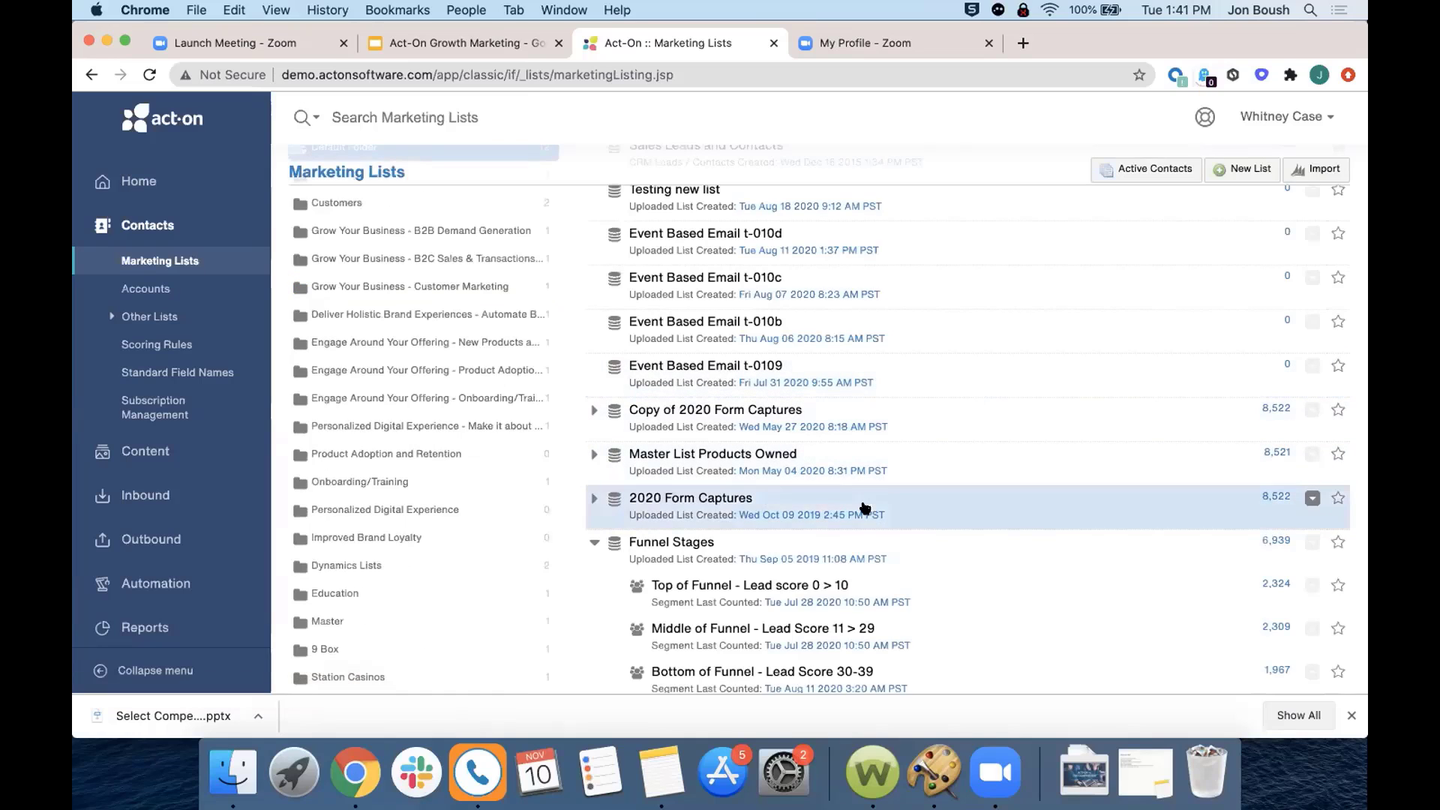
click(157, 345)
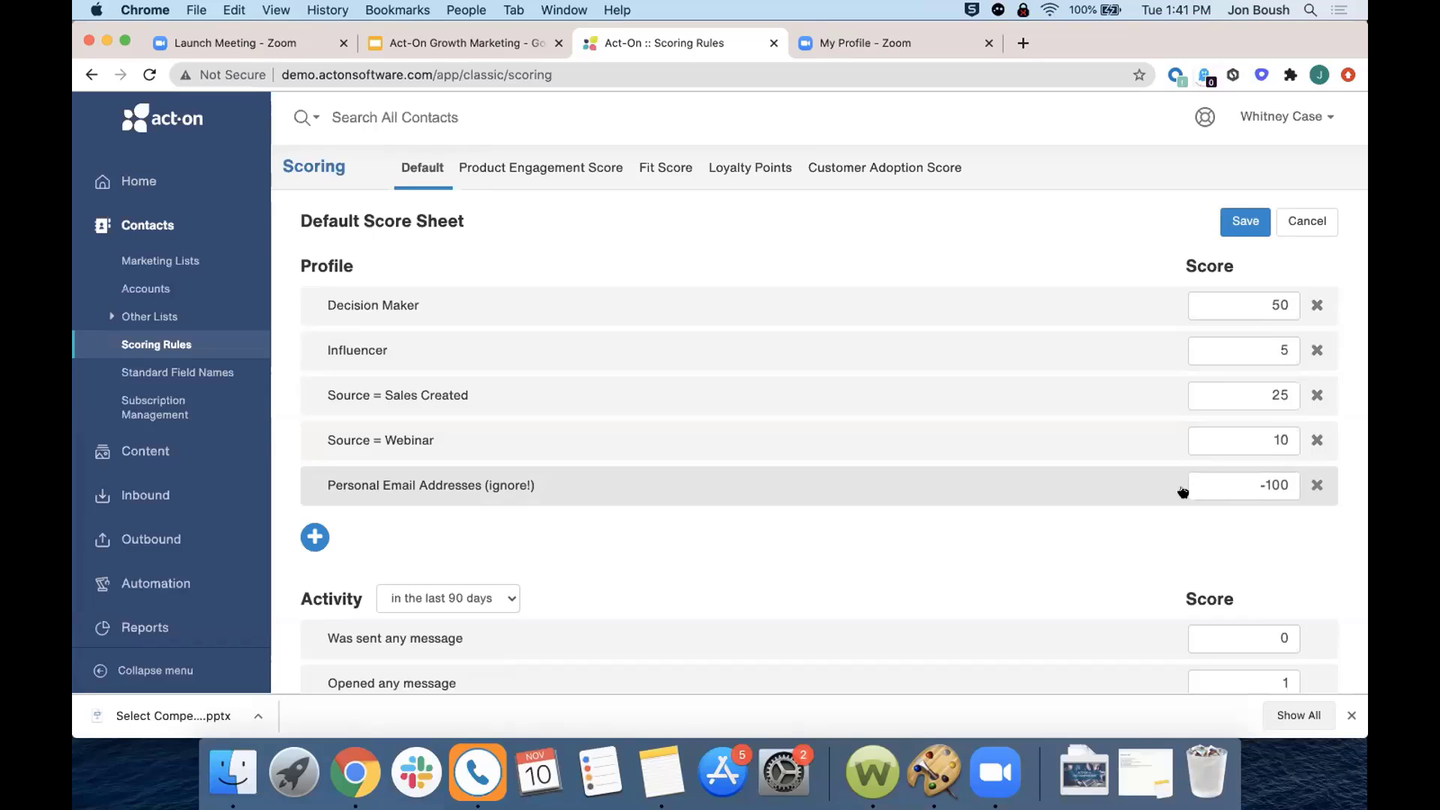
scroll(1116, 451, down, 5)
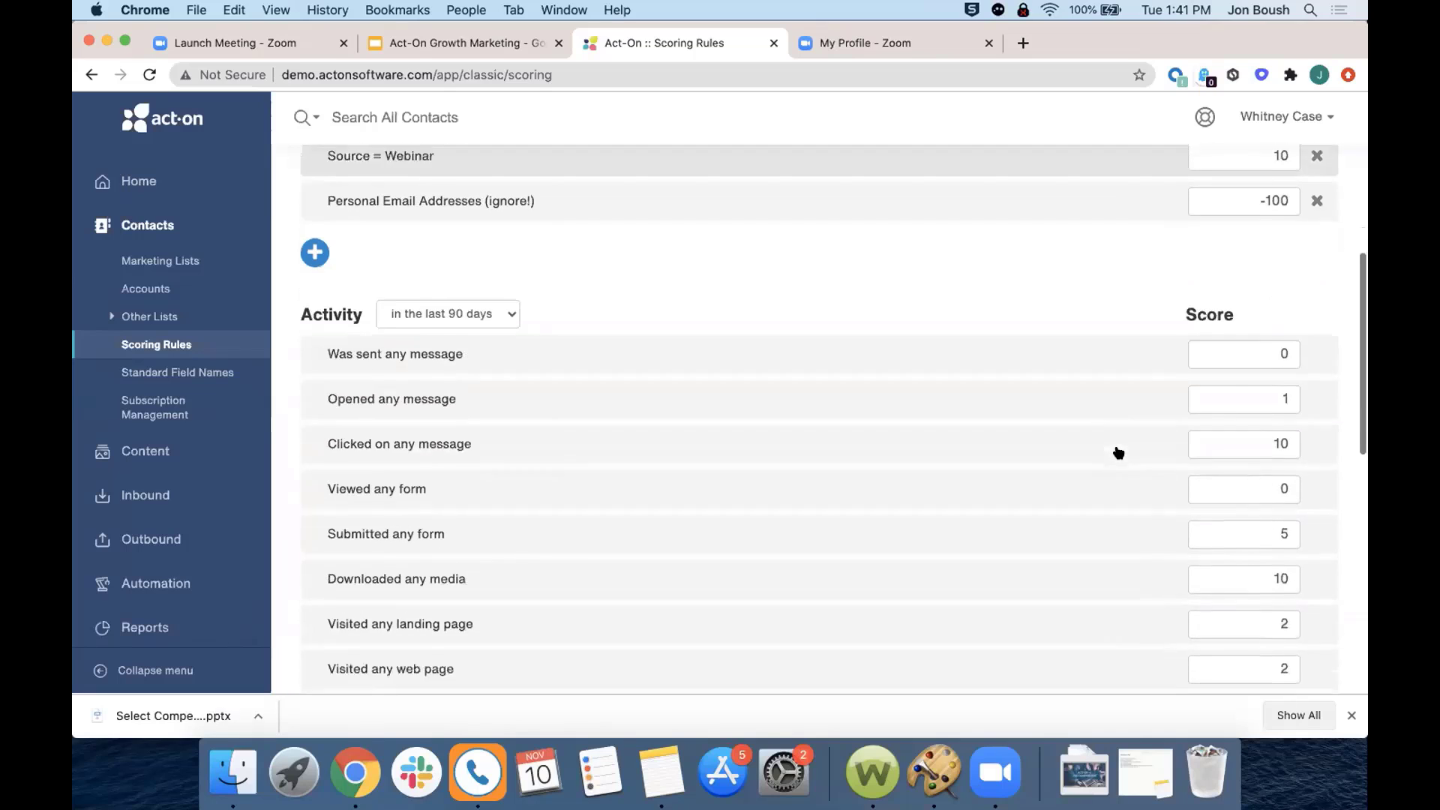
scroll(1117, 452, down, 2)
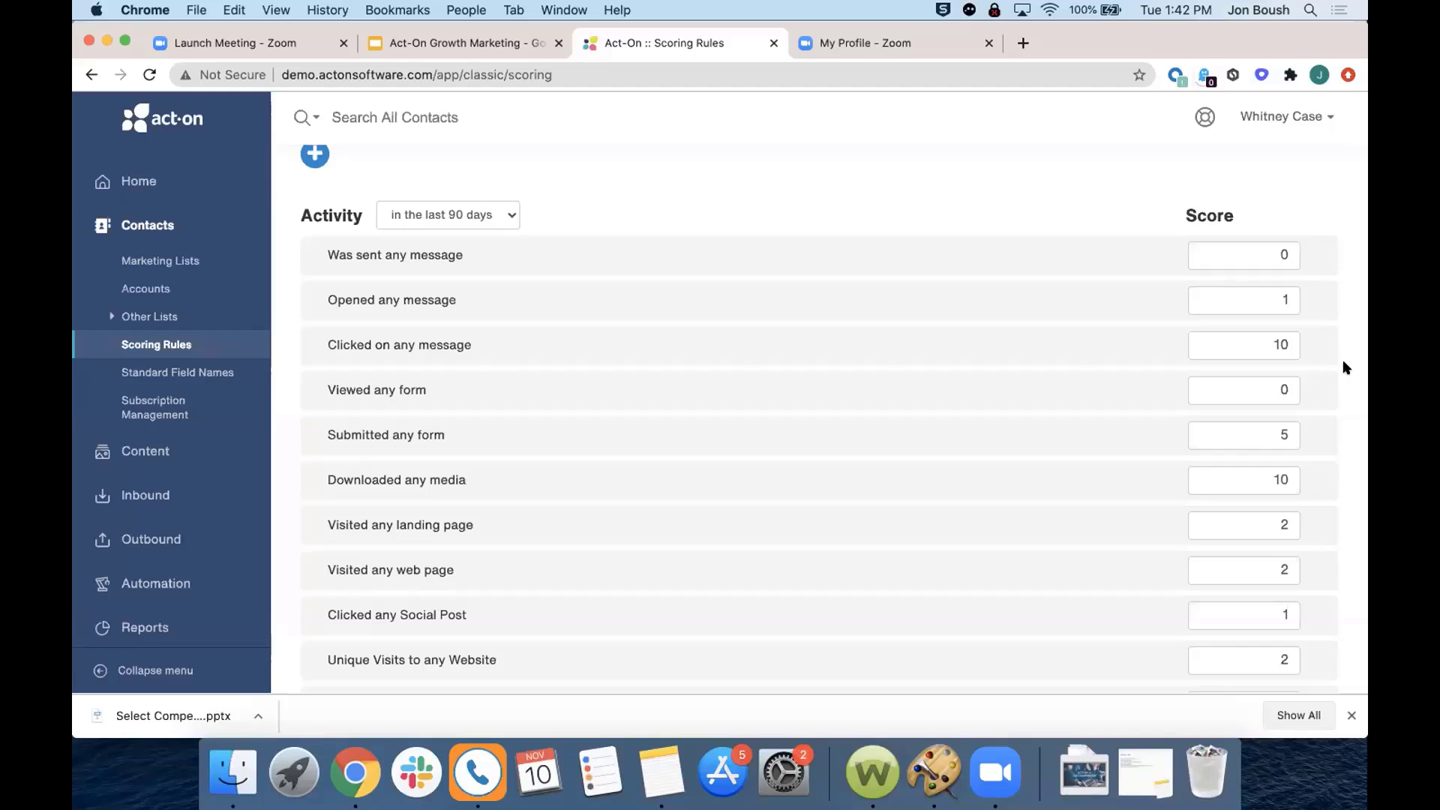
- Leave the score sheet without saving and open the program flow of the automated program Top of Funnel (Attract + Capture)
click(152, 585)
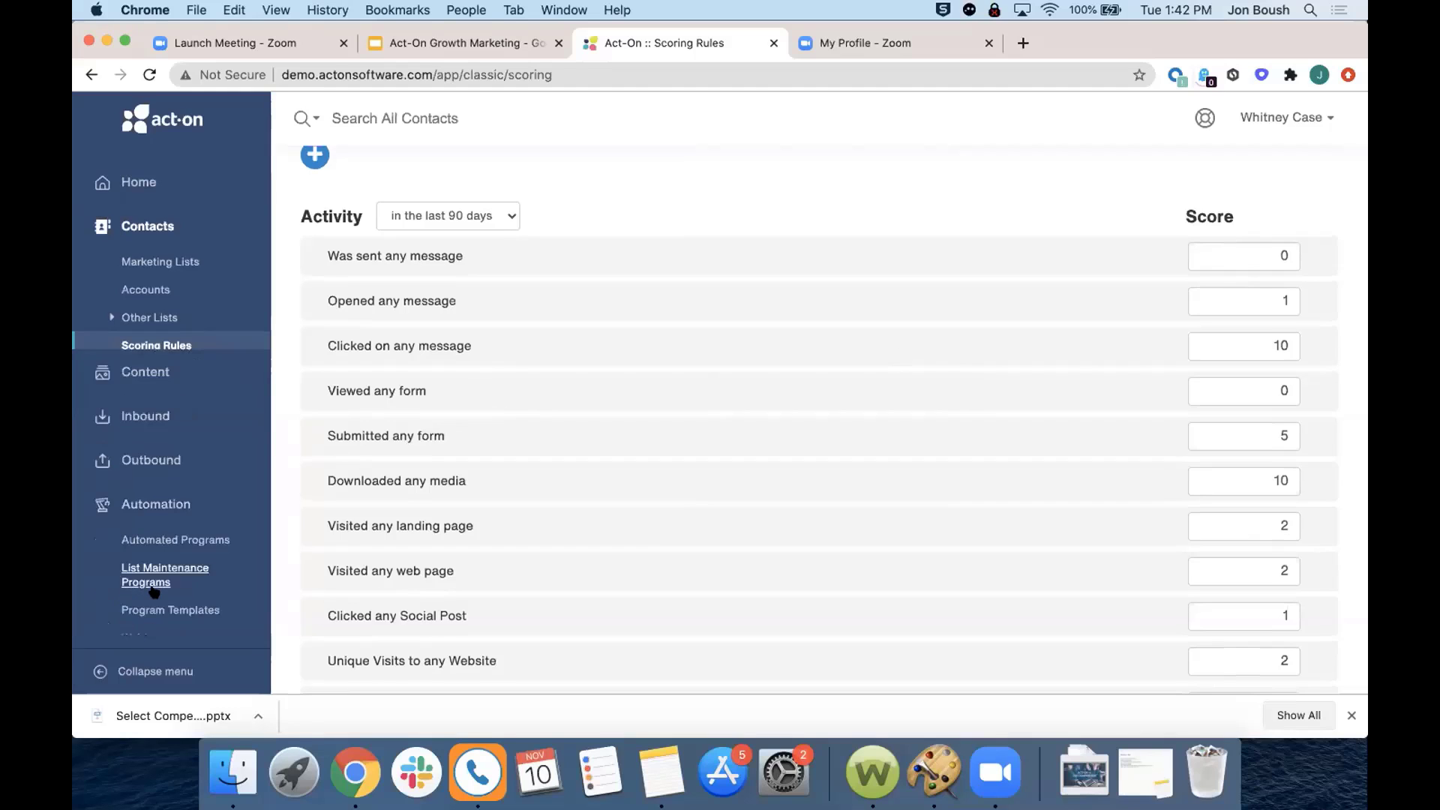
click(193, 437)
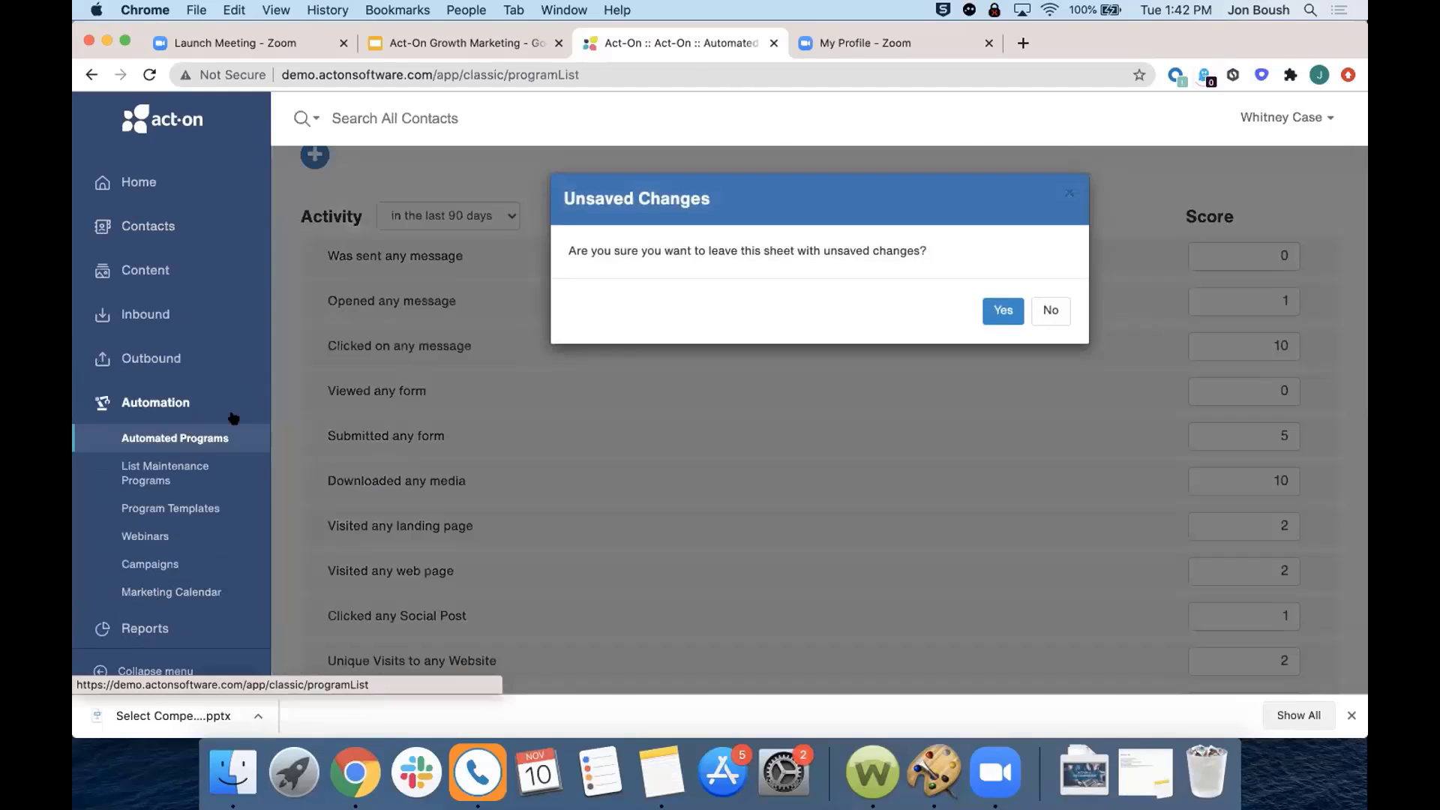
click(996, 314)
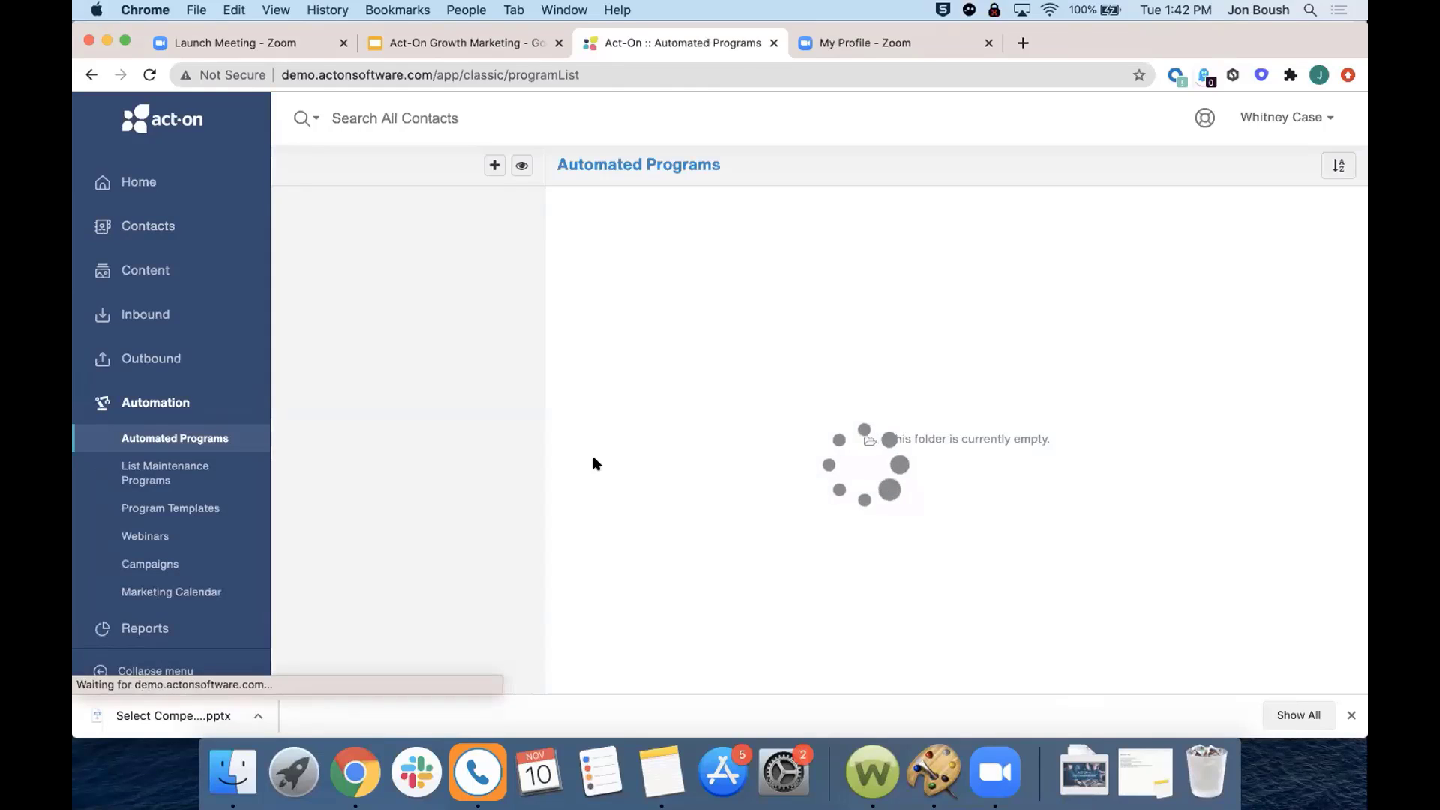
mouse_move(962, 373)
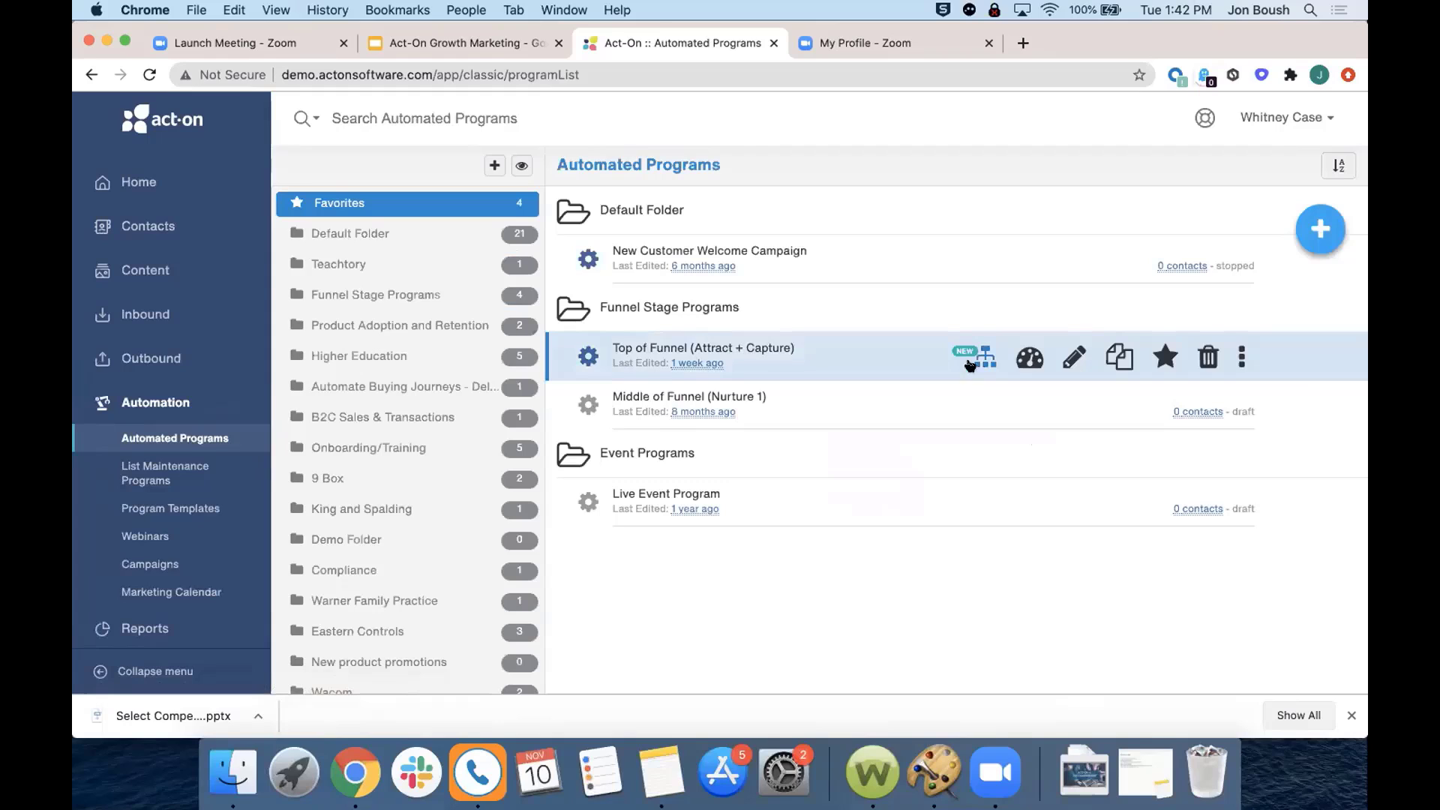
click(981, 358)
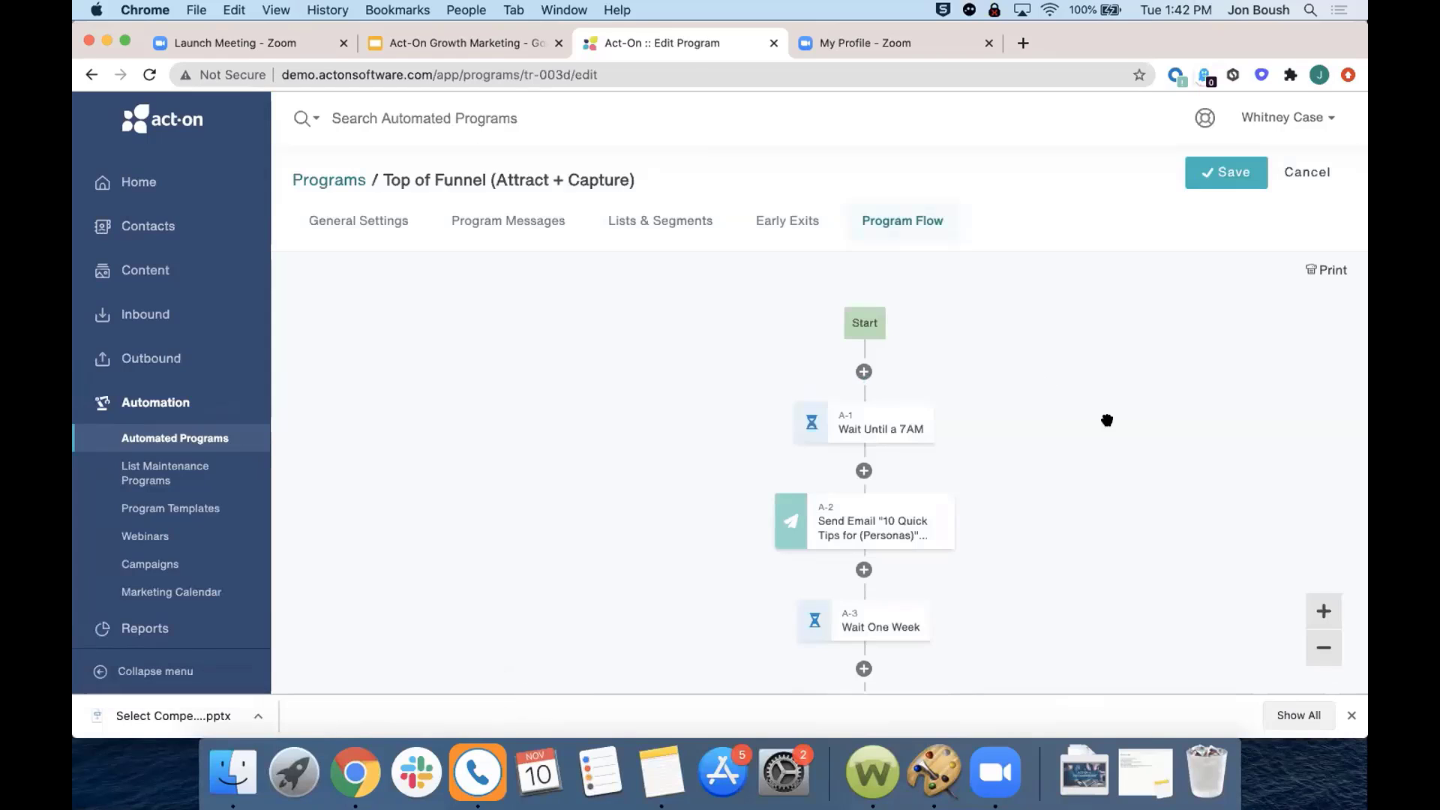
- Examine the program flow and its branches, including the step types available on the first branch's YES path, without adding a step
scroll(1107, 420, down, 5)
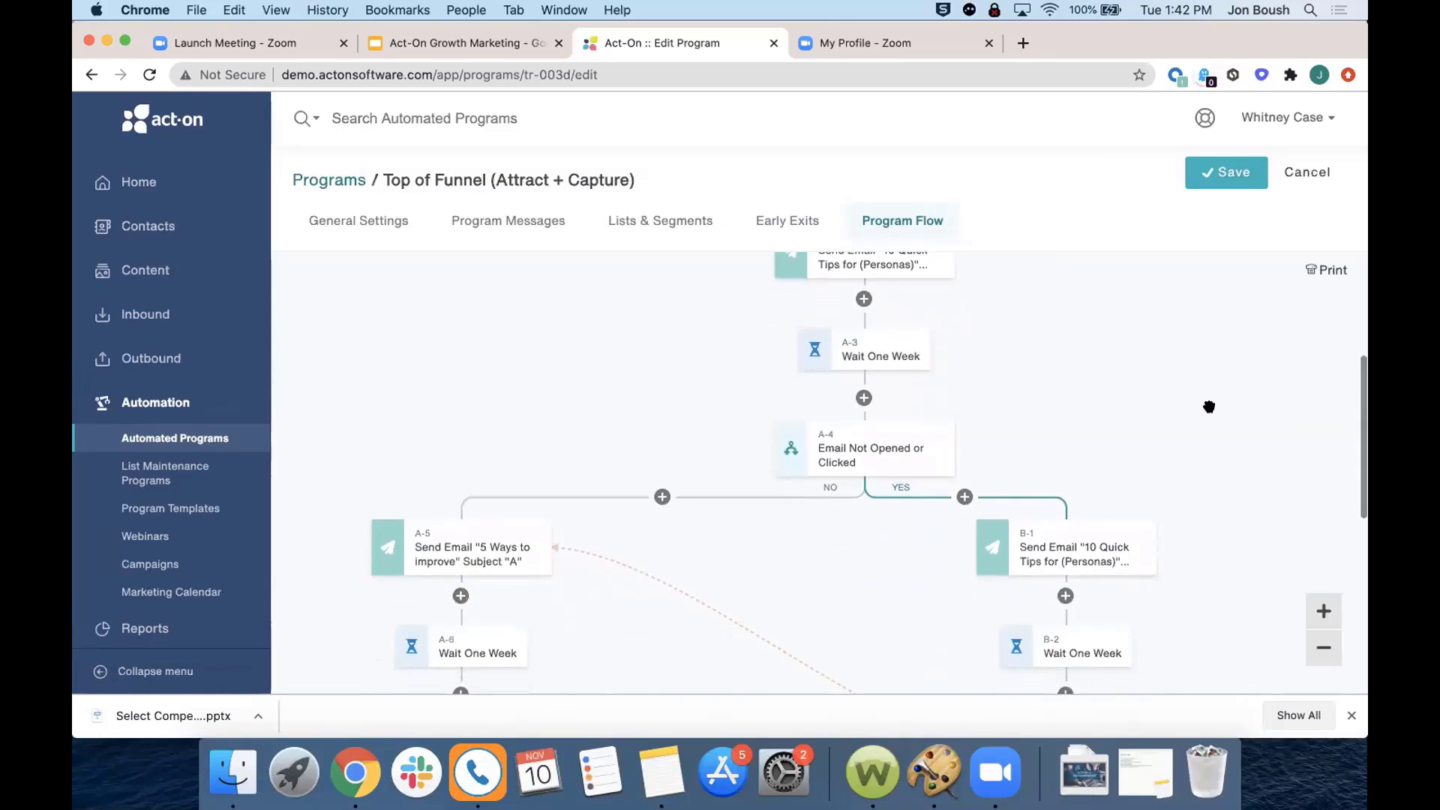
scroll(1209, 406, down, 2)
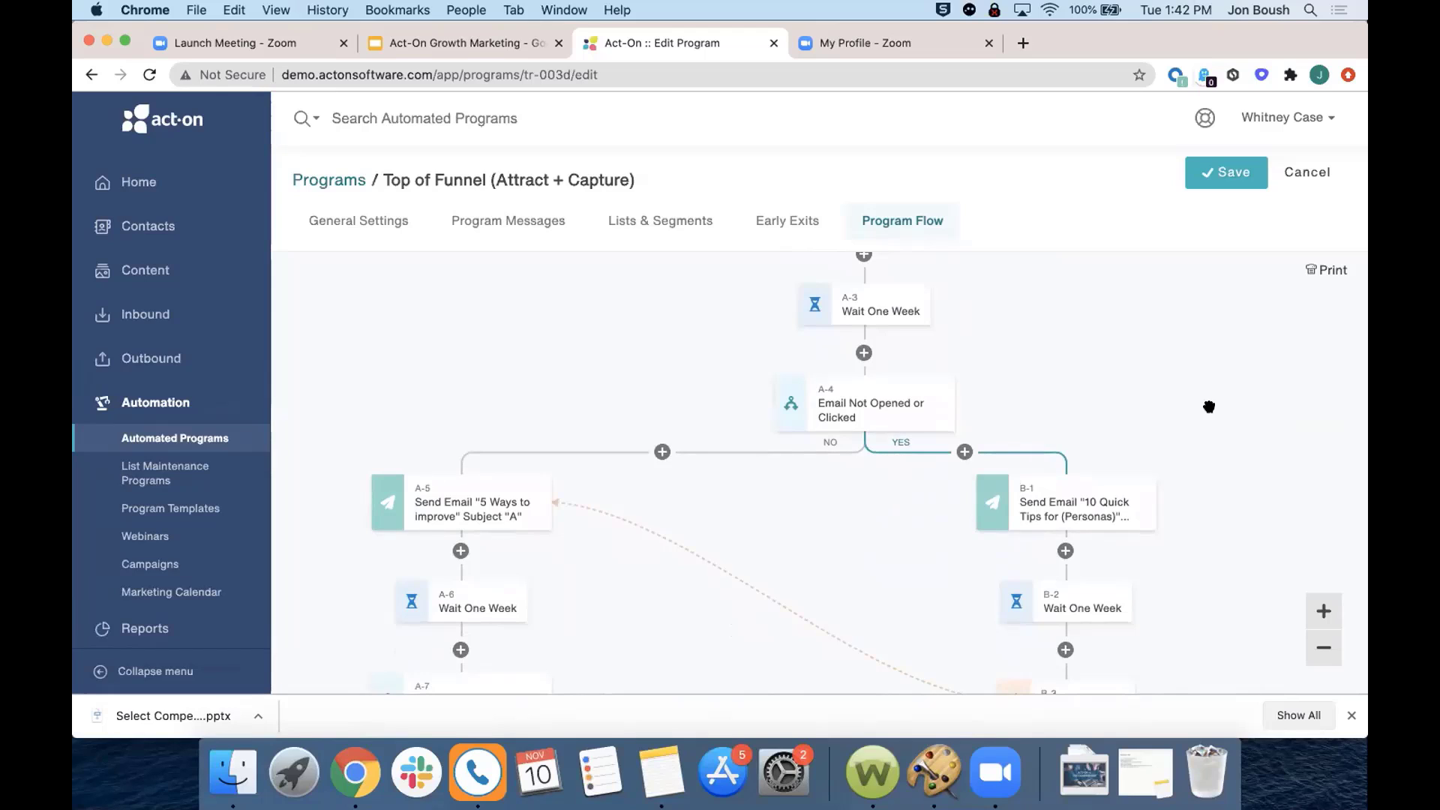
scroll(1208, 407, down, 1)
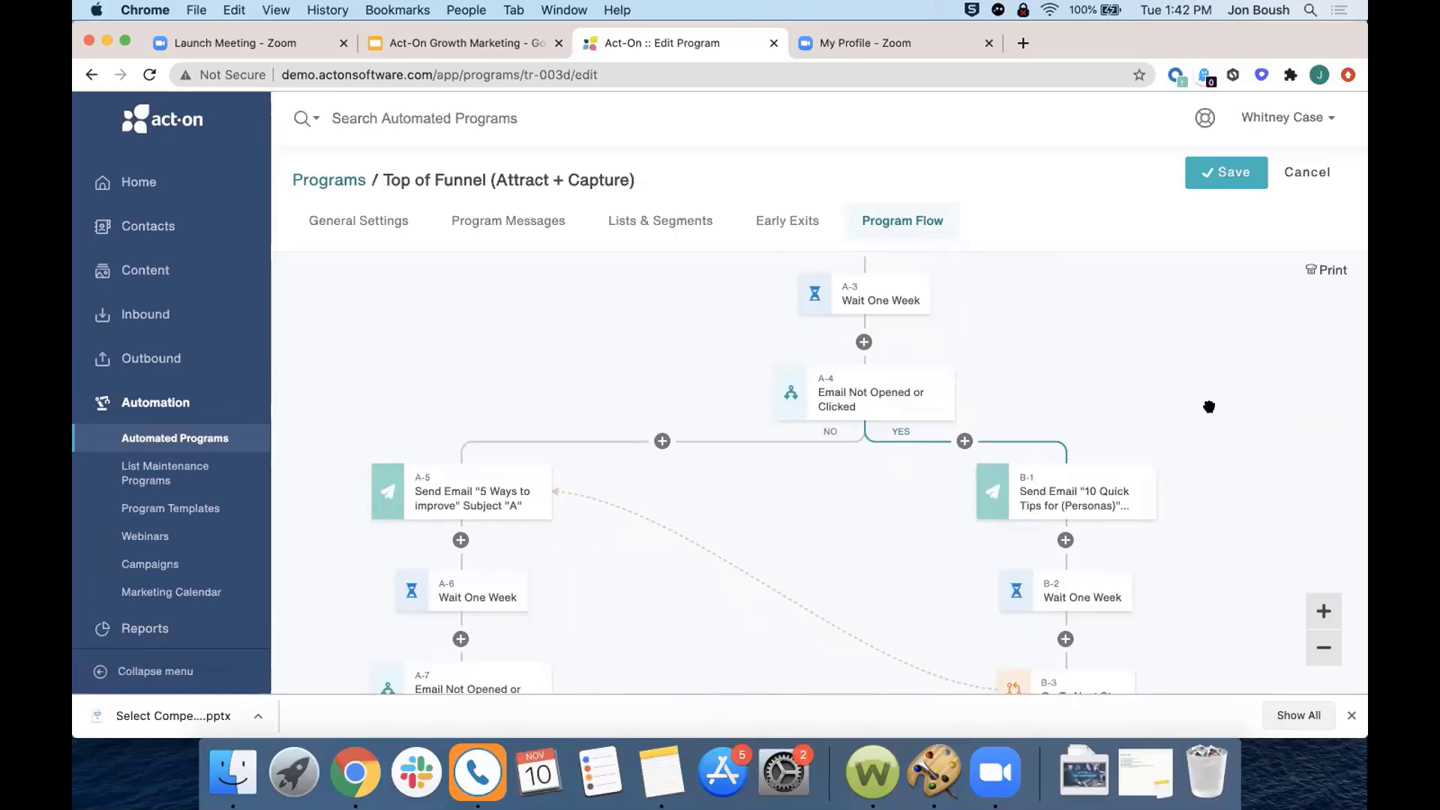
scroll(1209, 407, down, 3)
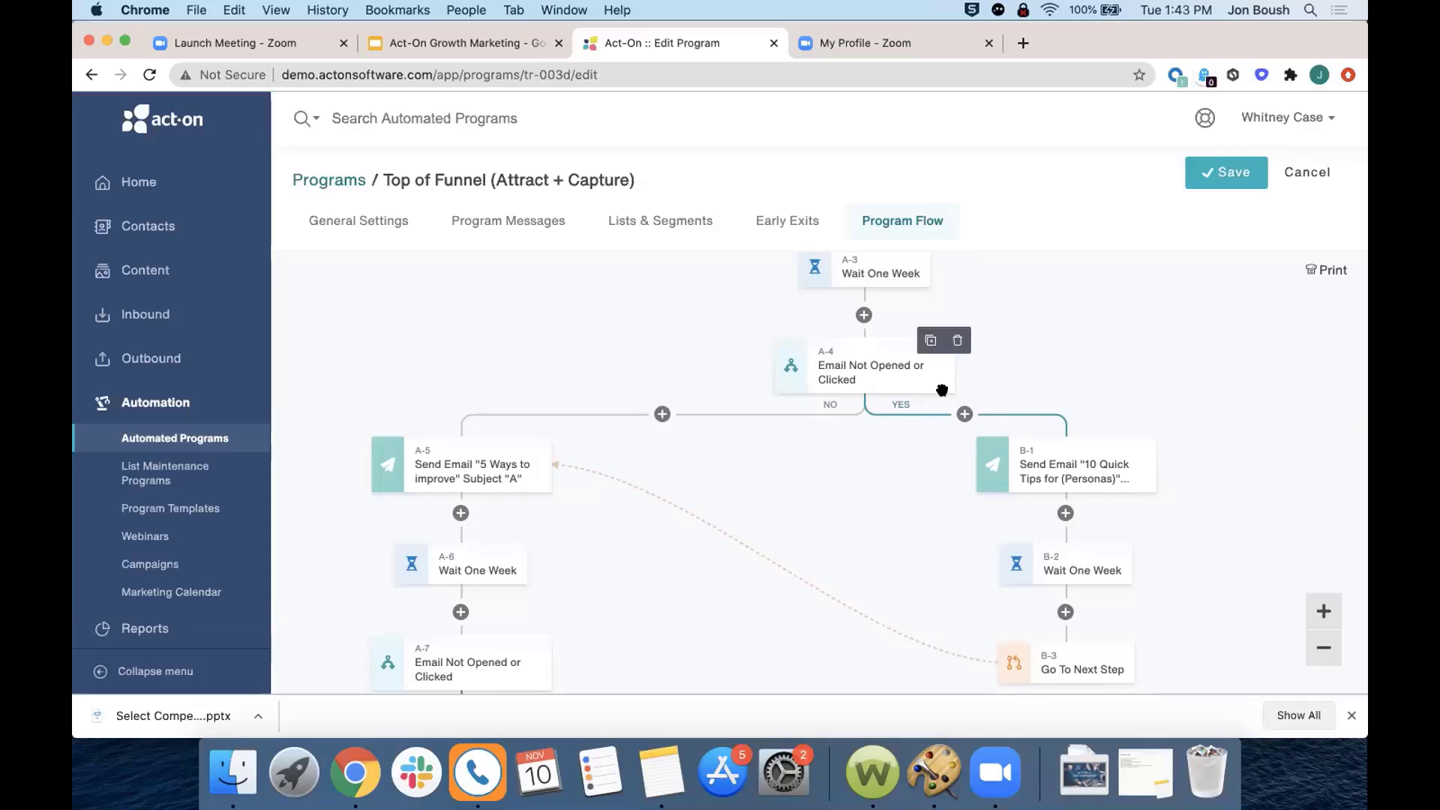
click(965, 414)
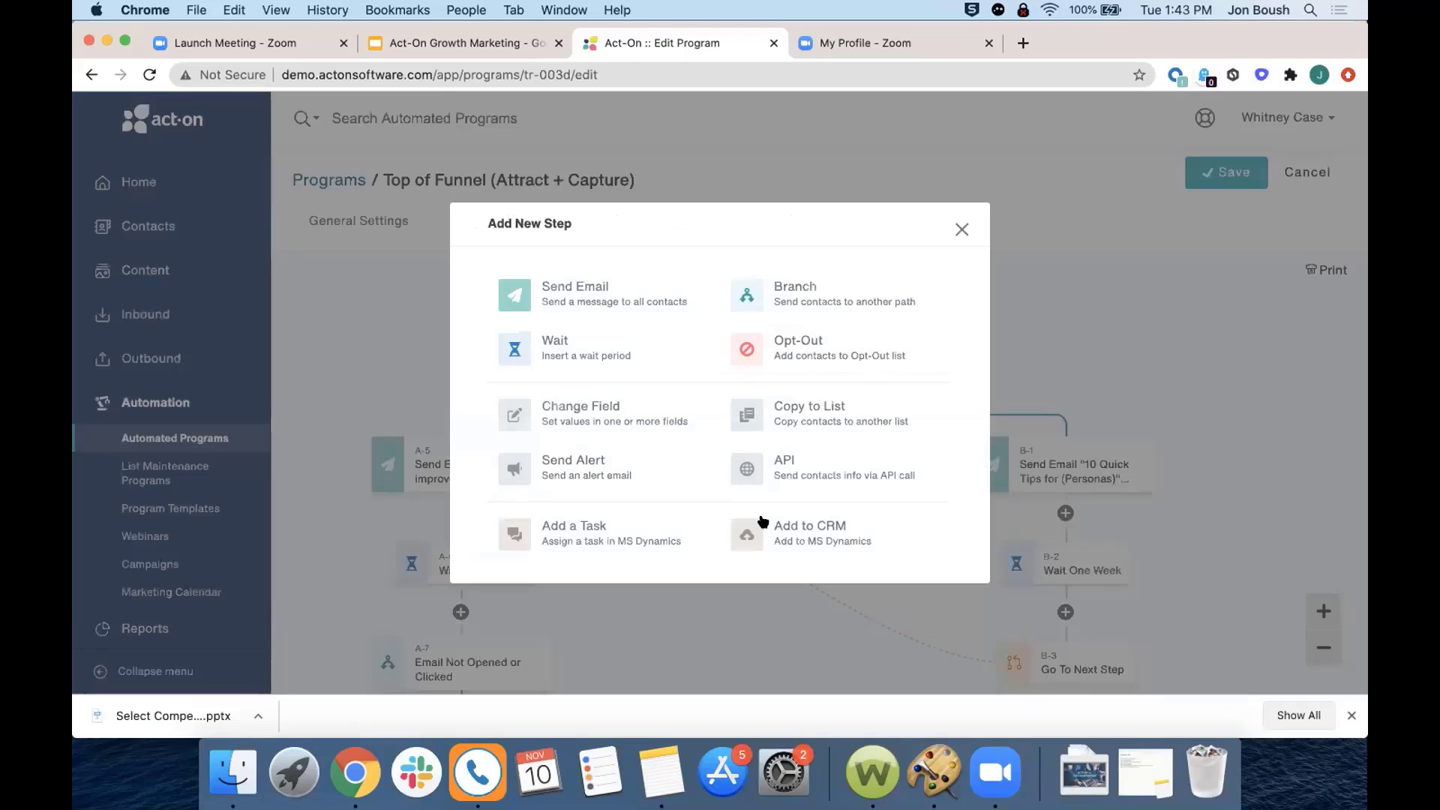
click(962, 229)
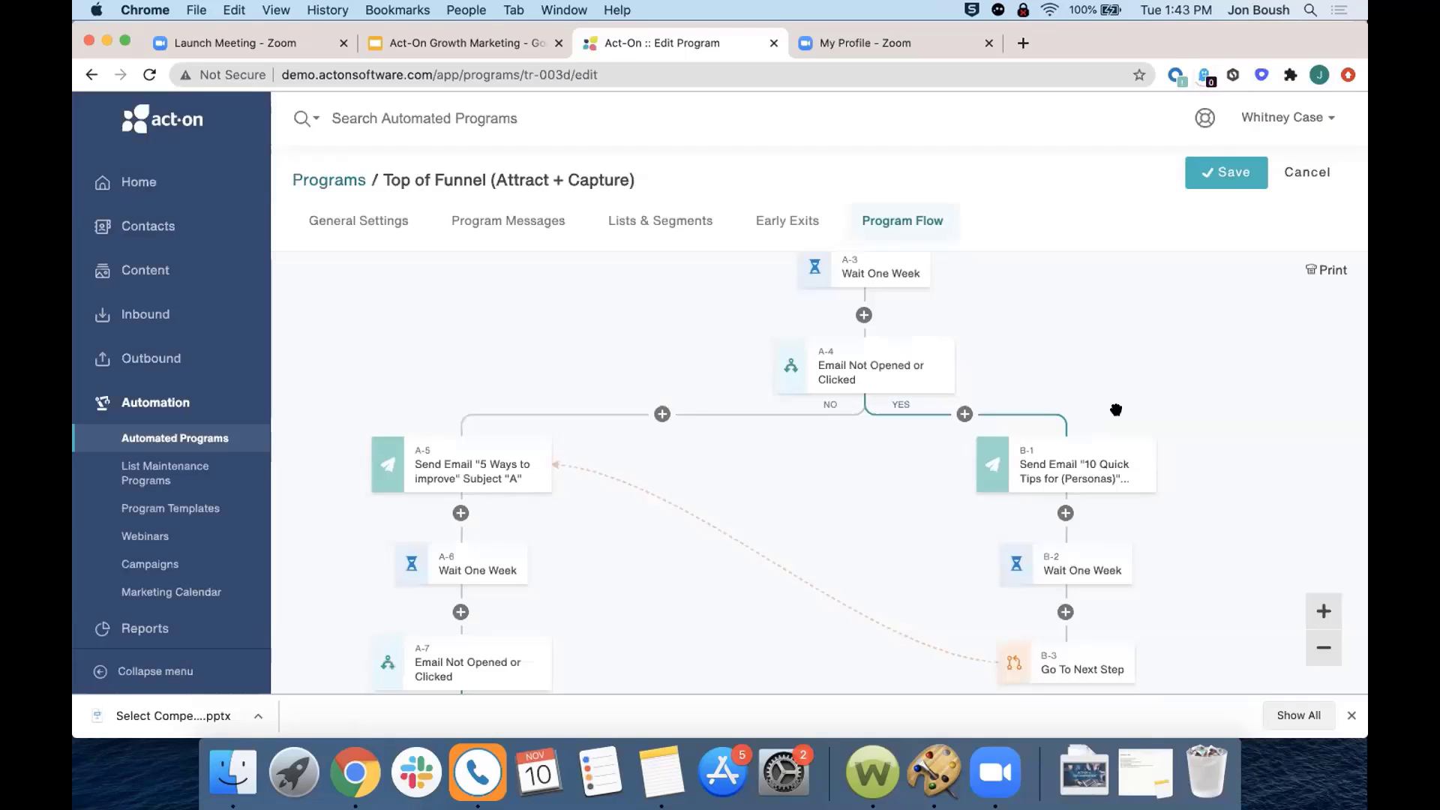
scroll(1182, 478, down, 1)
scroll(1182, 477, down, 6)
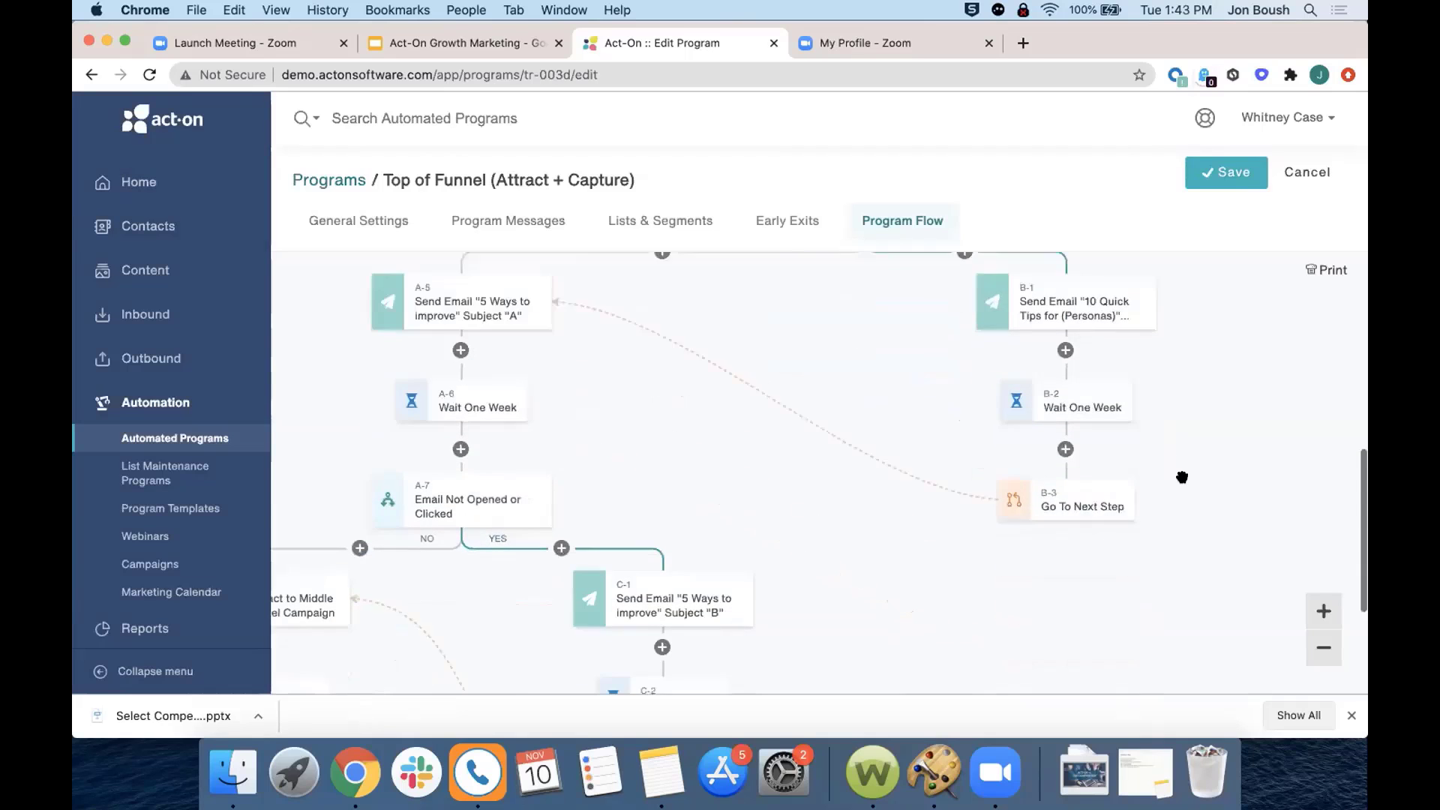
scroll(1182, 478, up, 6)
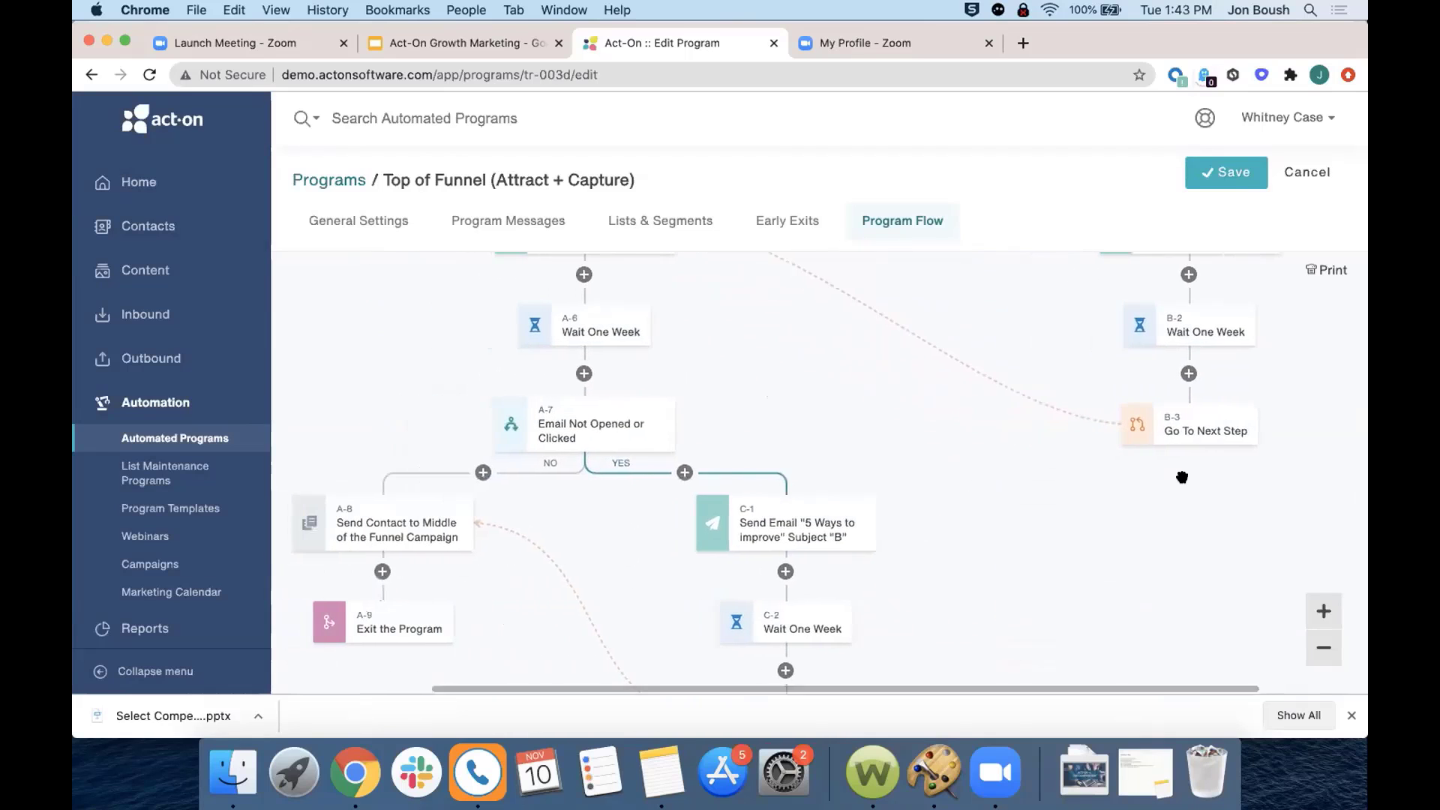
scroll(1182, 478, up, 2)
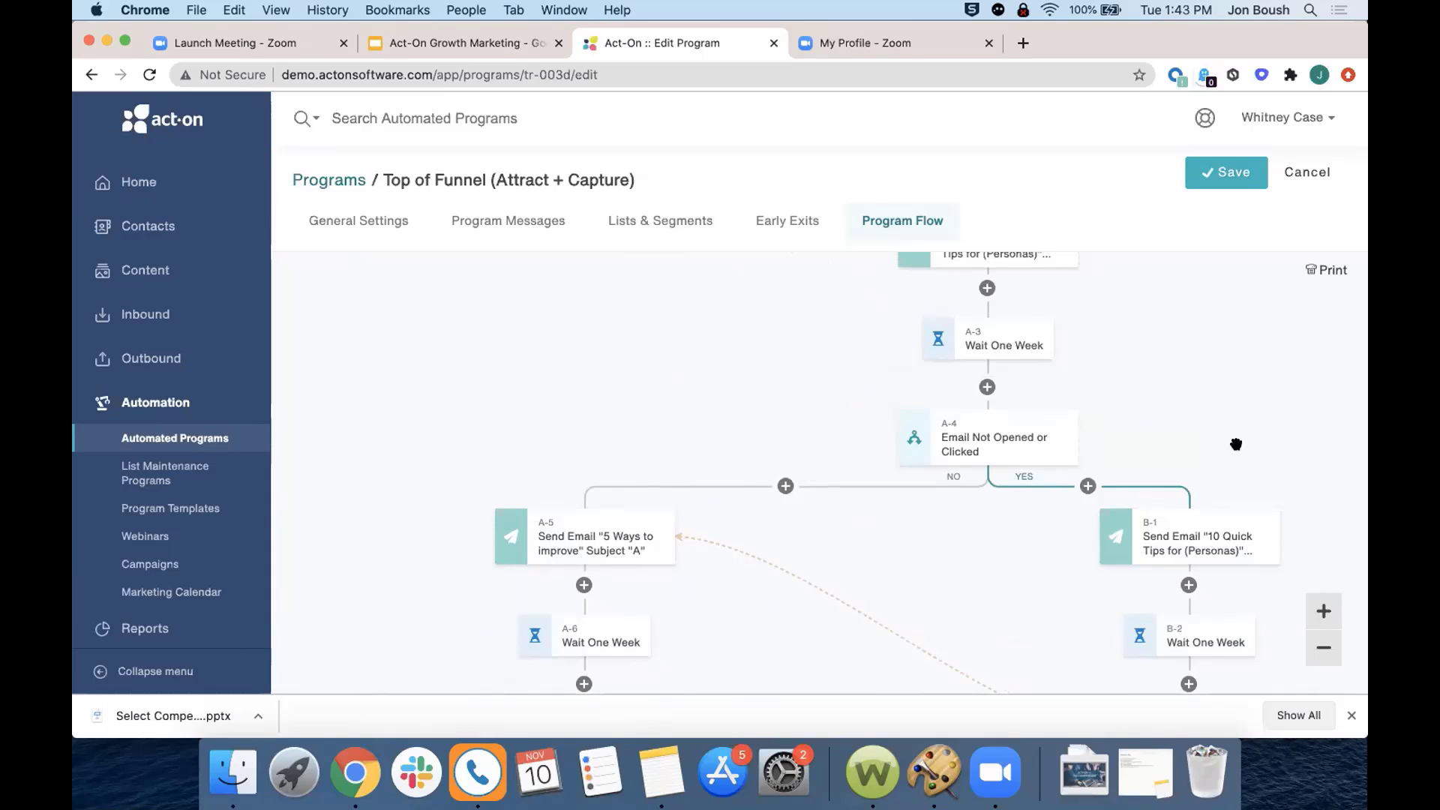
mouse_move(554, 635)
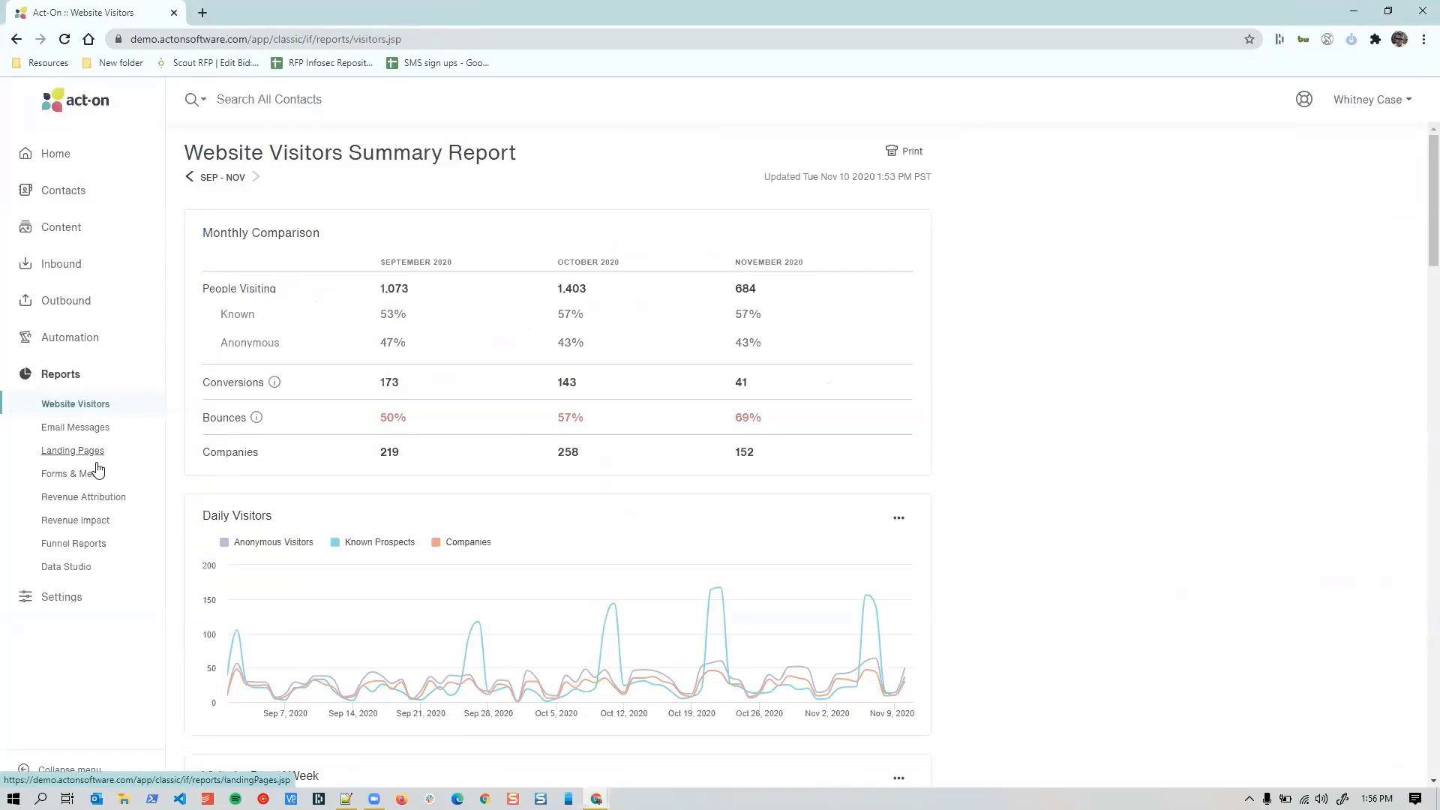
- Open the CRM - Inbound to Revenue Funnel report and compare its stages between Q1 2020 and Q2 2020
click(99, 550)
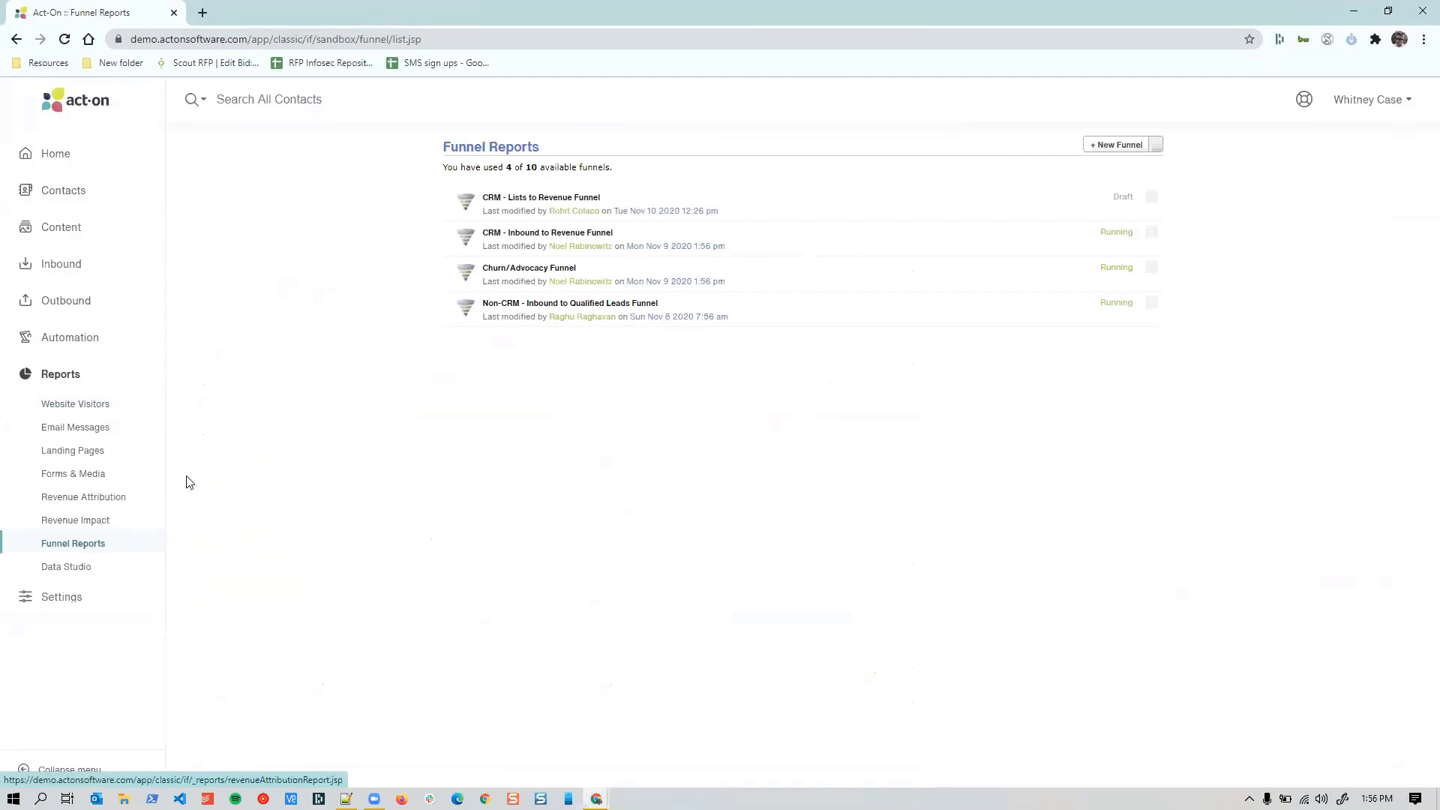
click(519, 239)
click(642, 195)
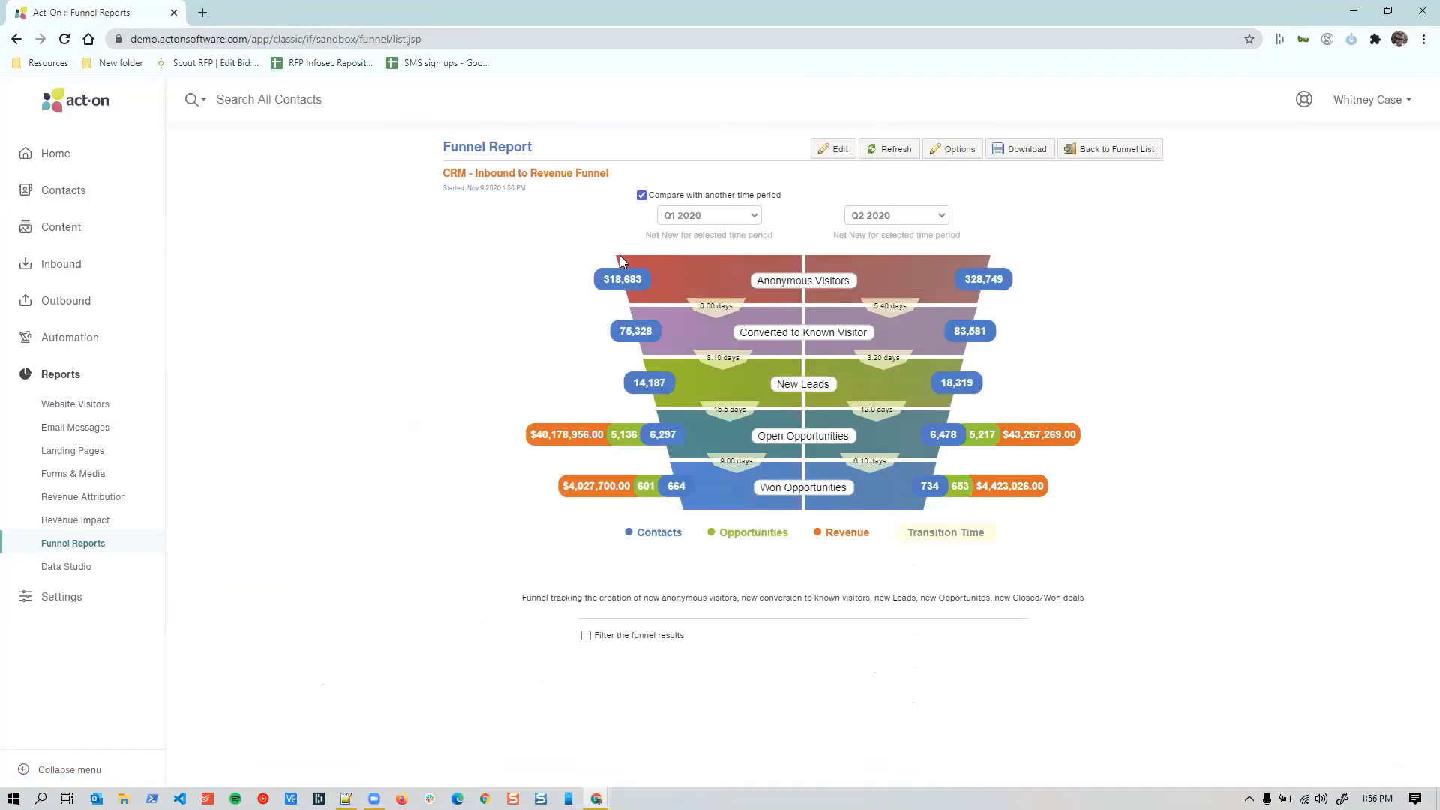
mouse_move(870, 276)
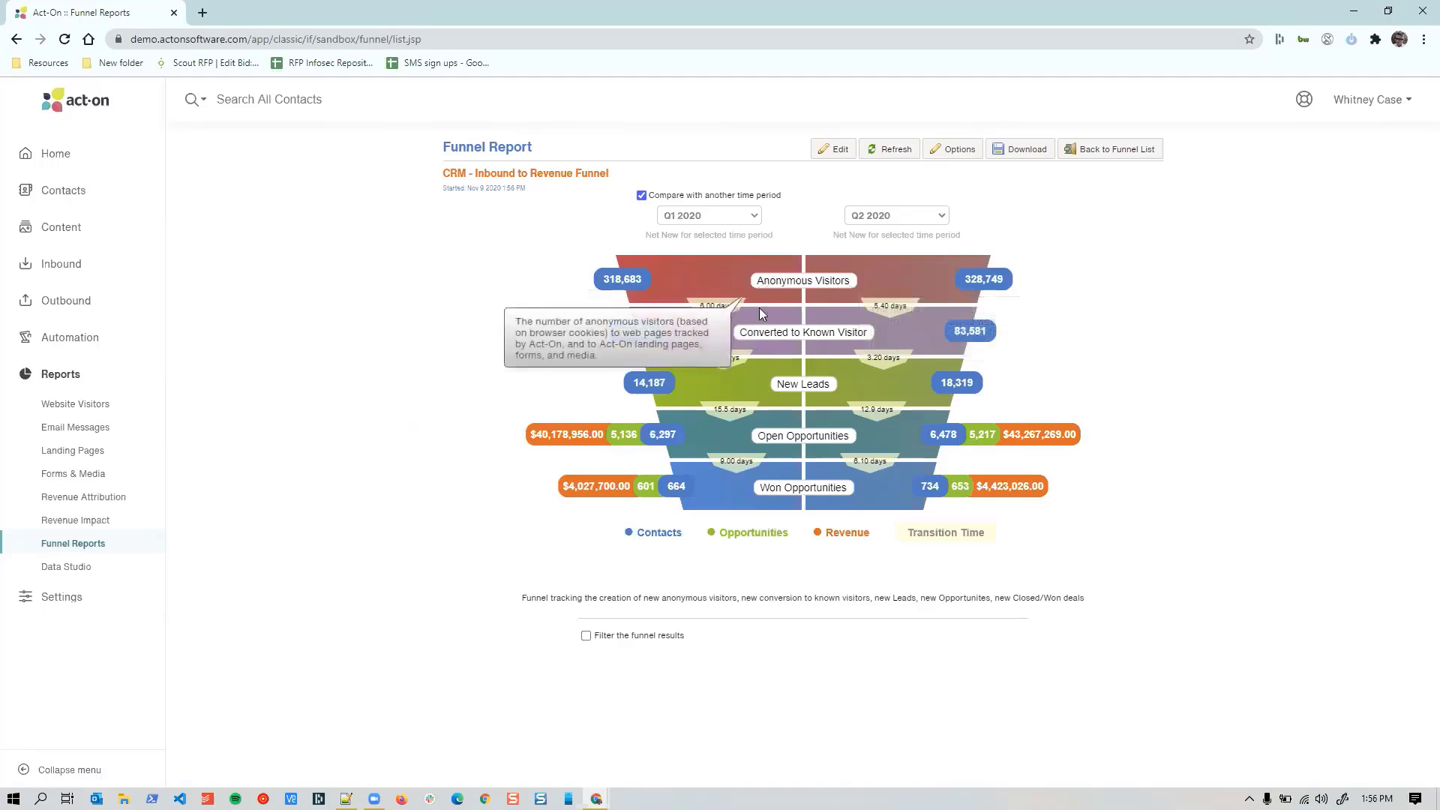
mouse_move(767, 489)
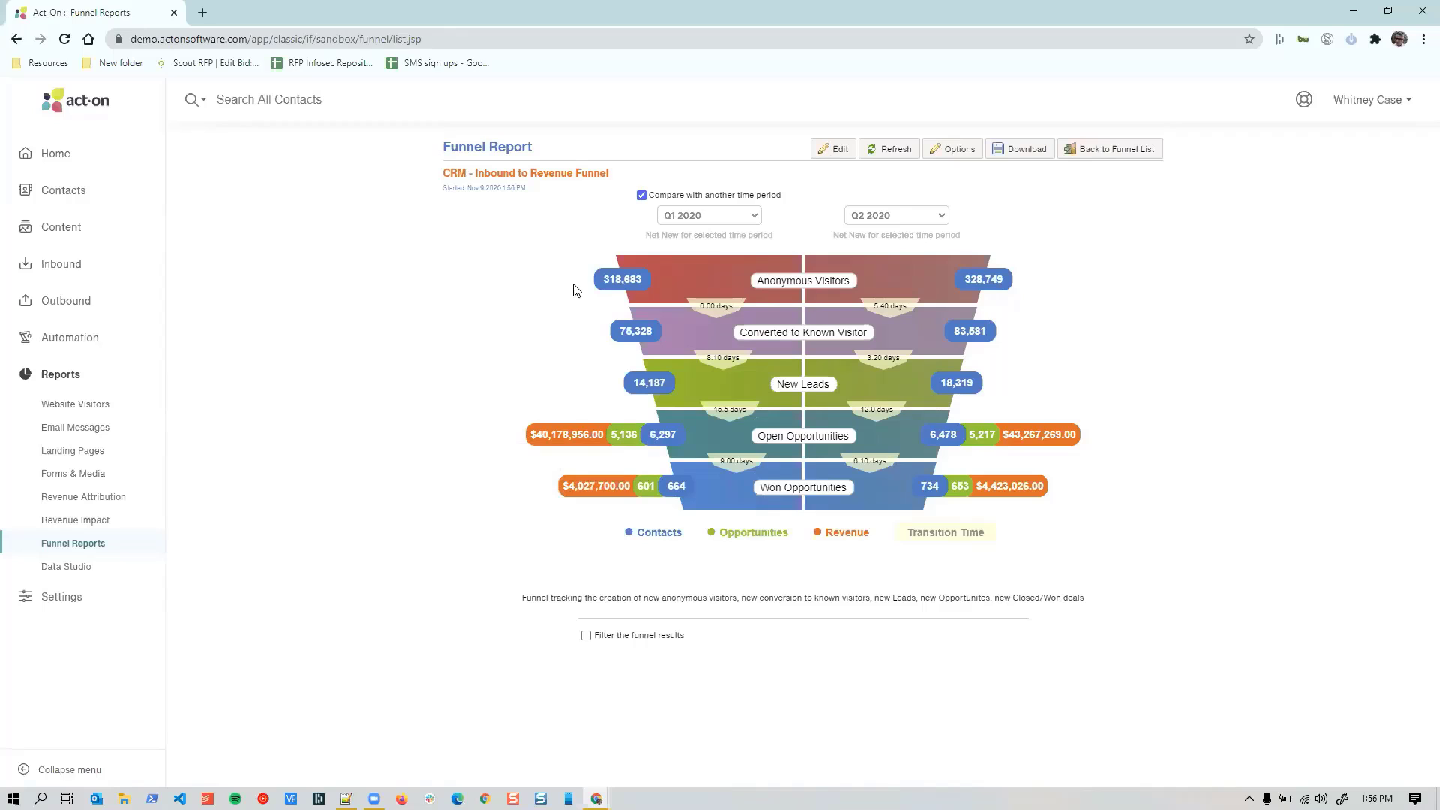
mouse_move(689, 489)
click(111, 499)
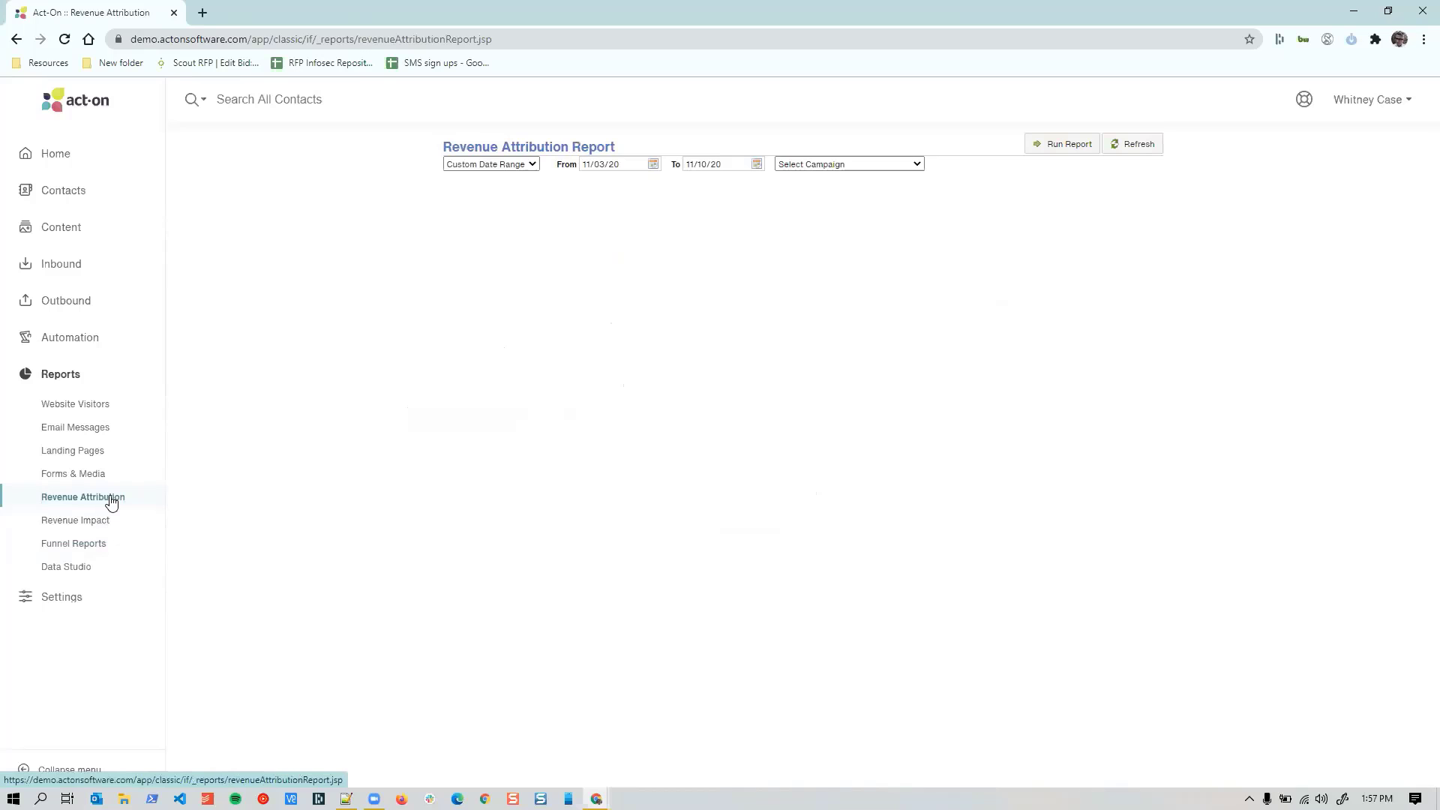
click(112, 501)
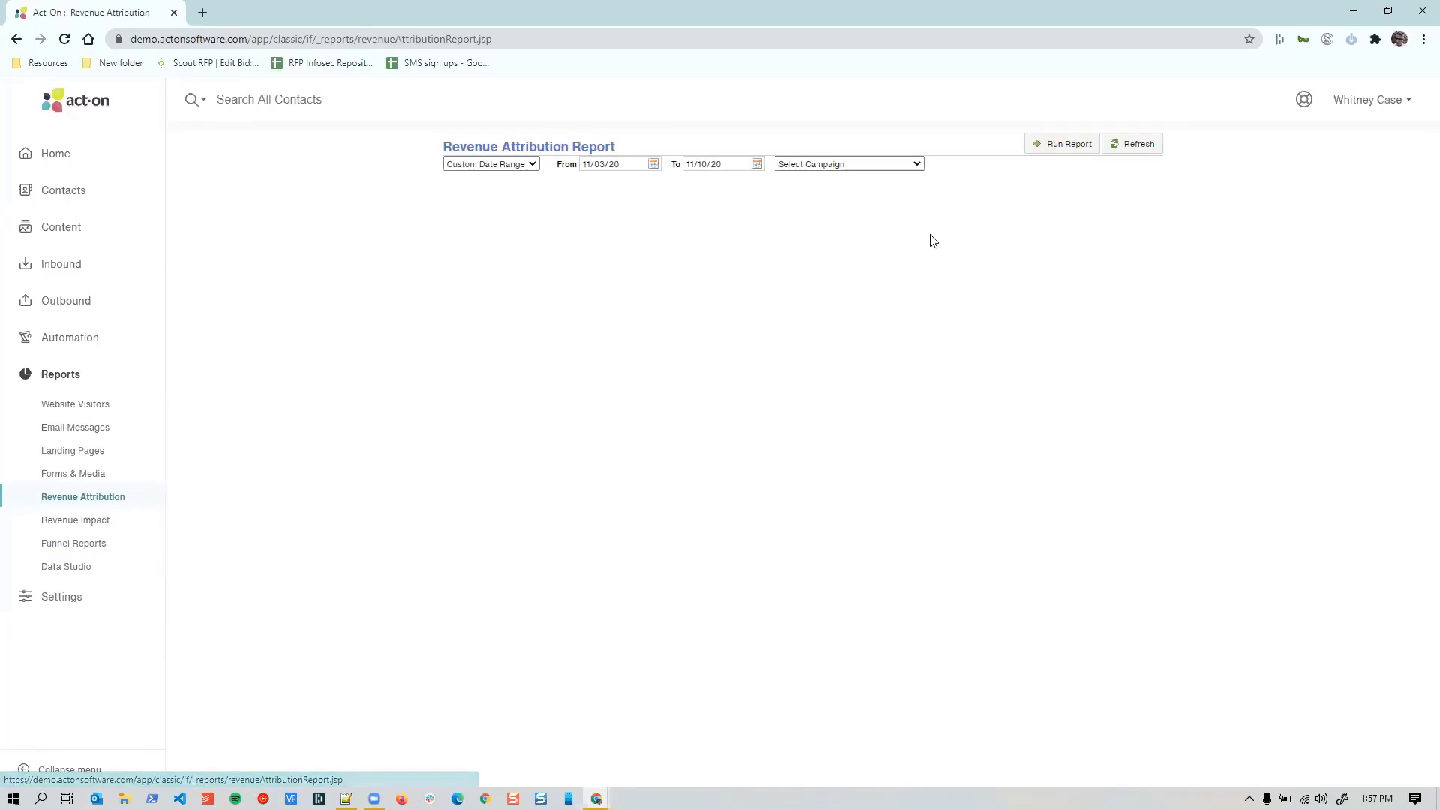
click(1054, 146)
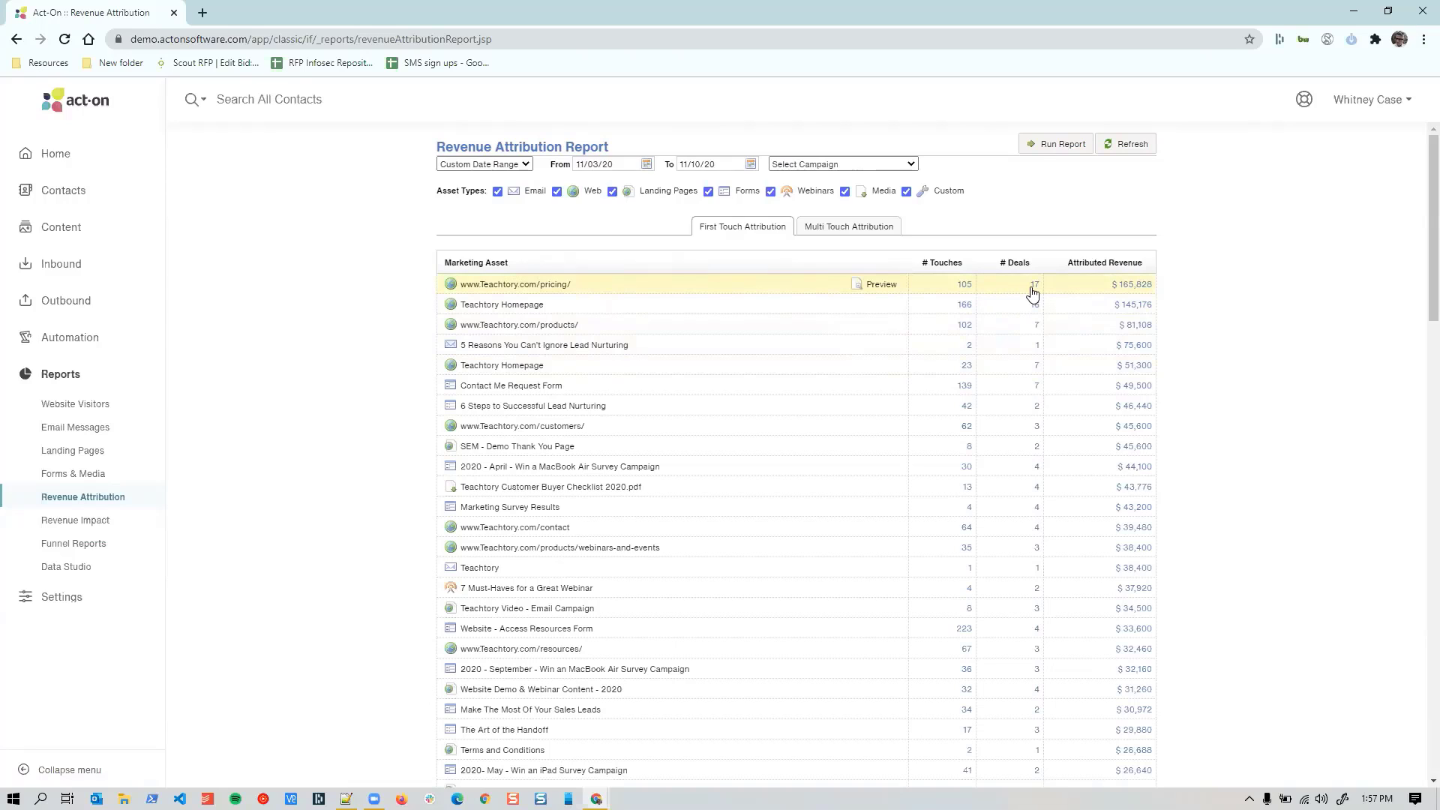
click(970, 291)
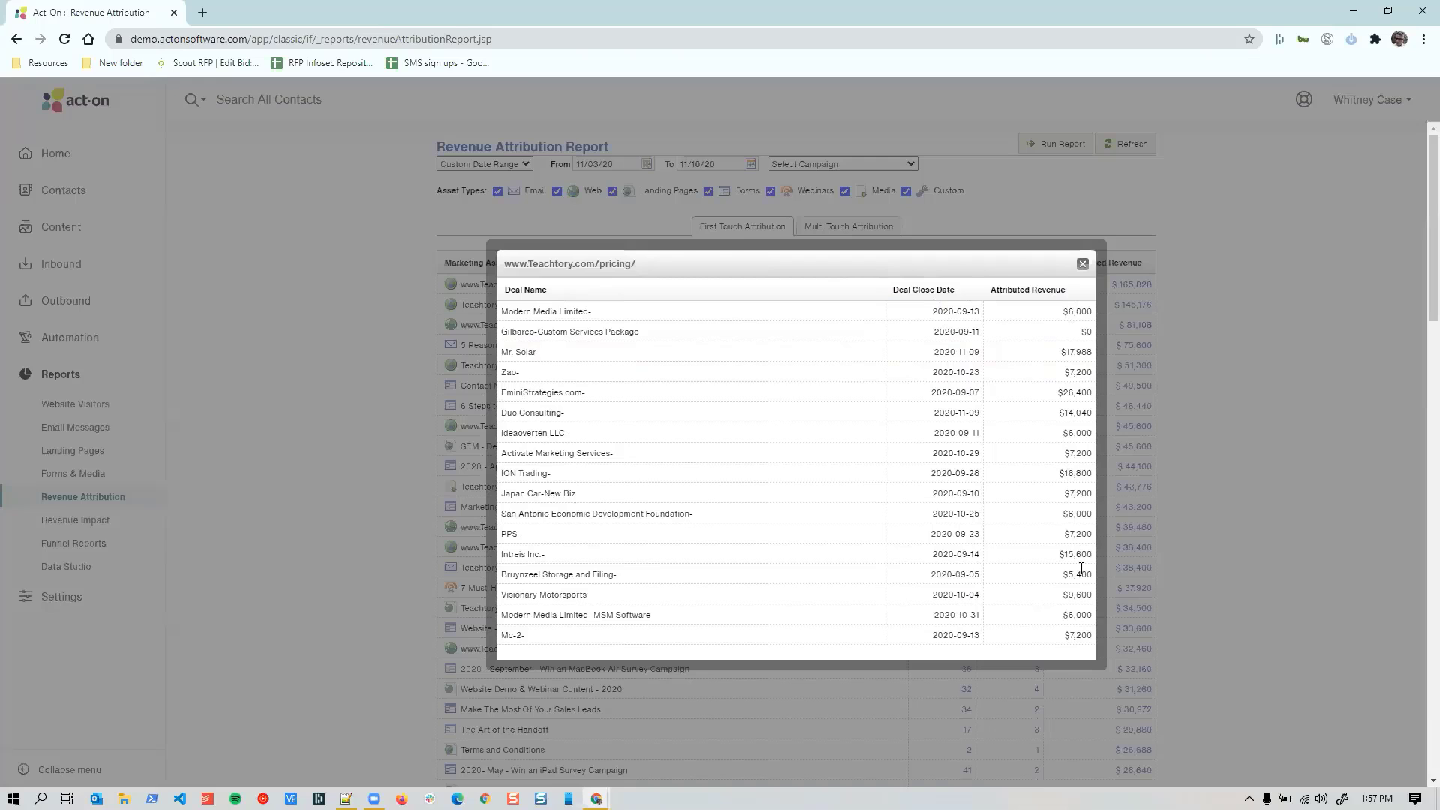
click(1082, 266)
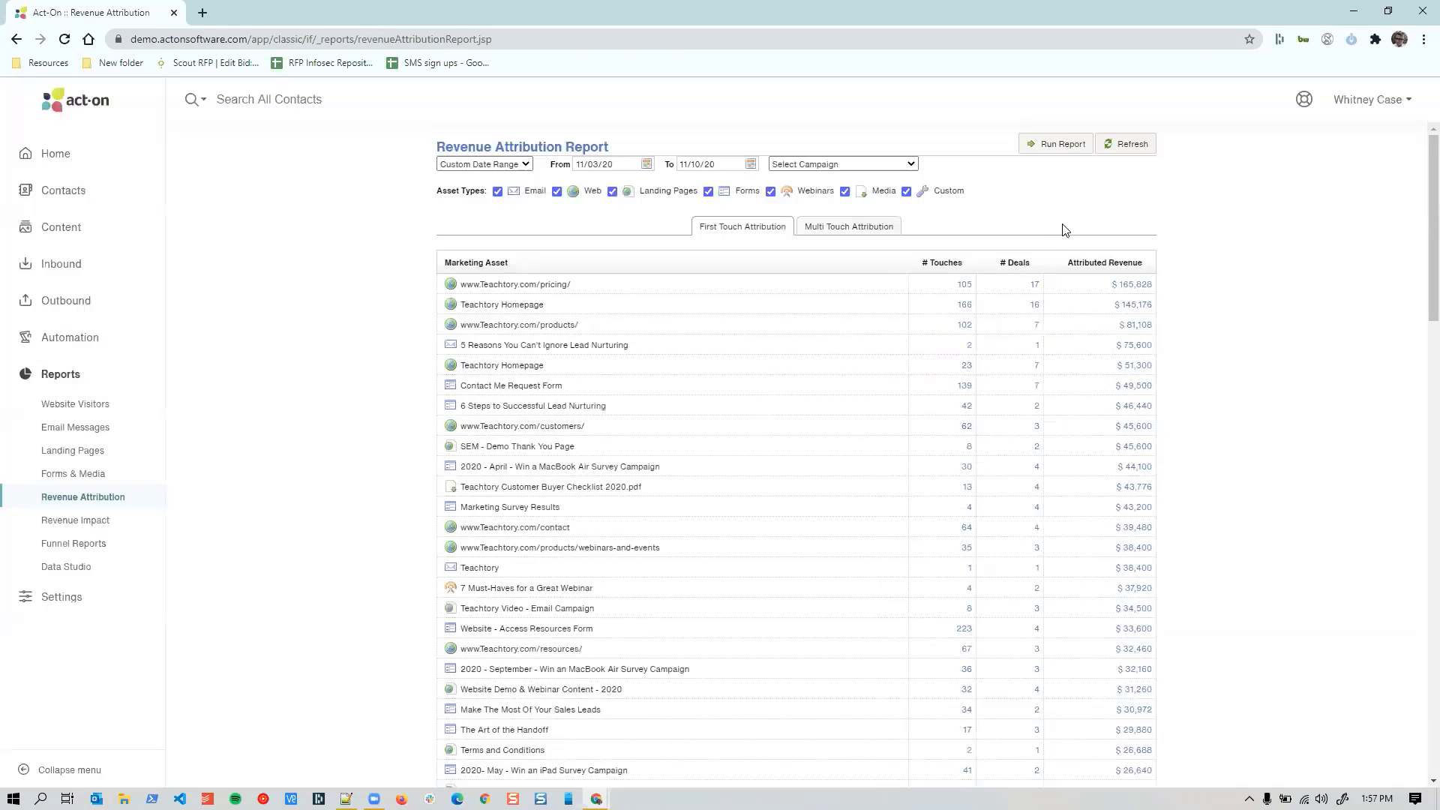
- Show the report's multi touch attribution and sort the marketing assets by attributed revenue, lowest first
click(852, 234)
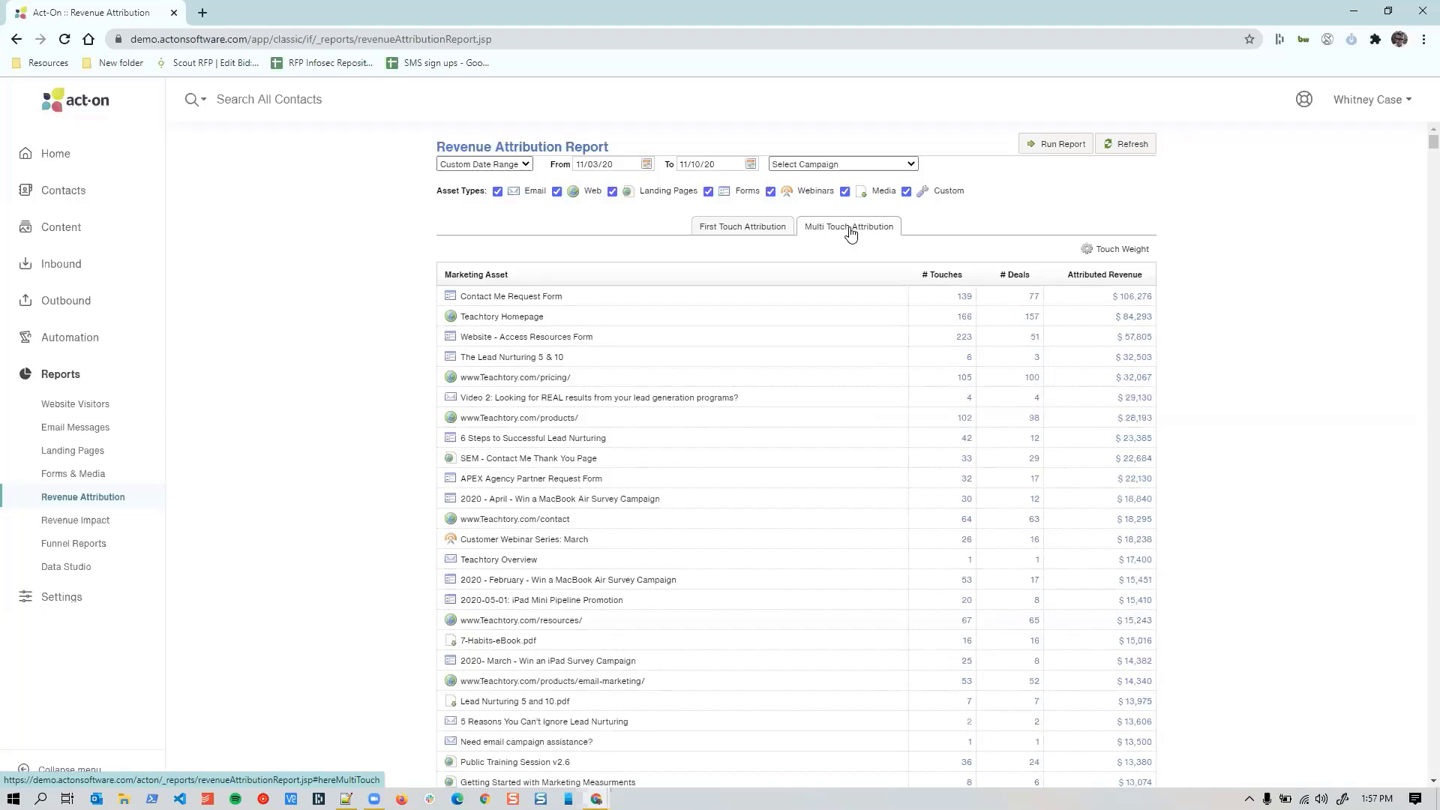
click(1111, 277)
click(1111, 276)
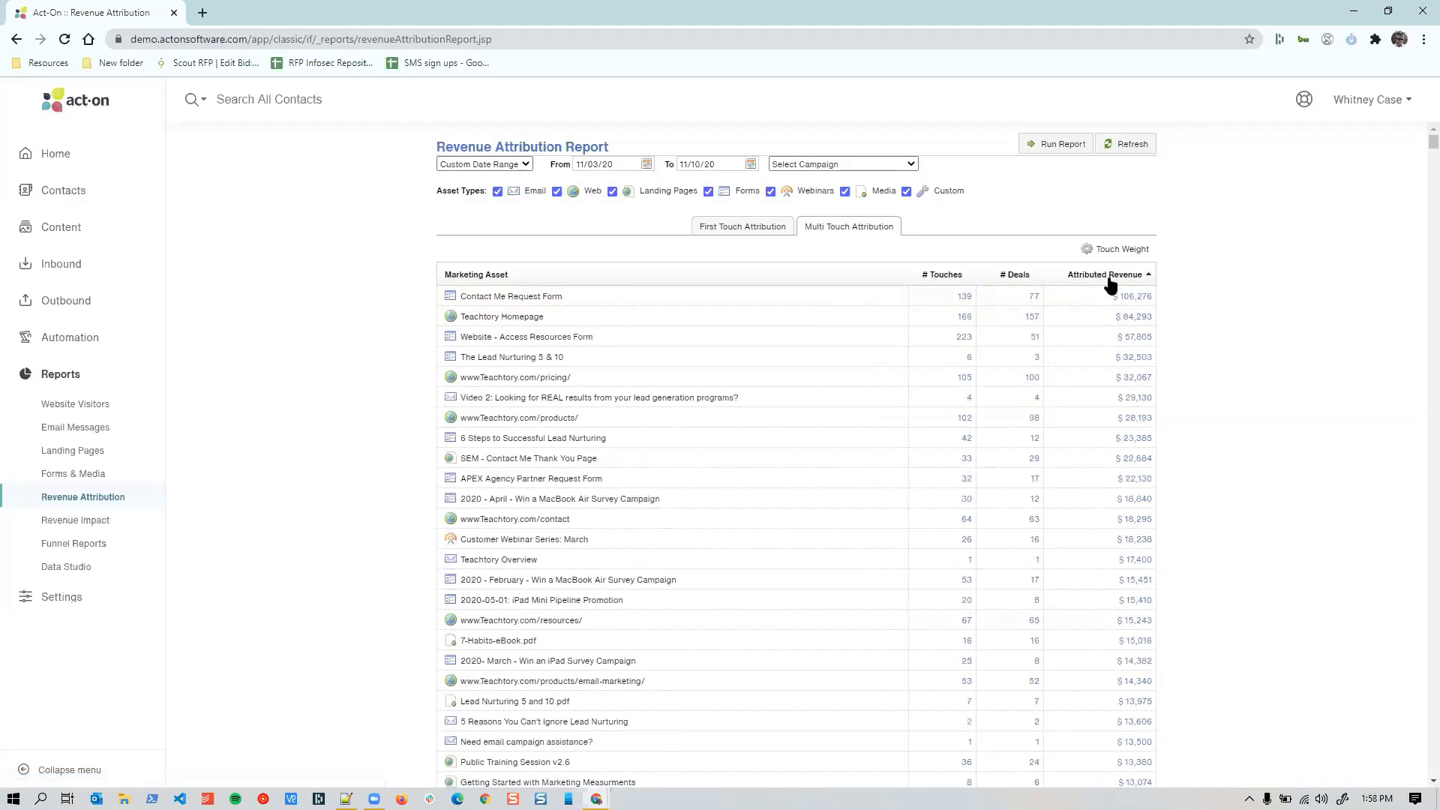
click(1110, 278)
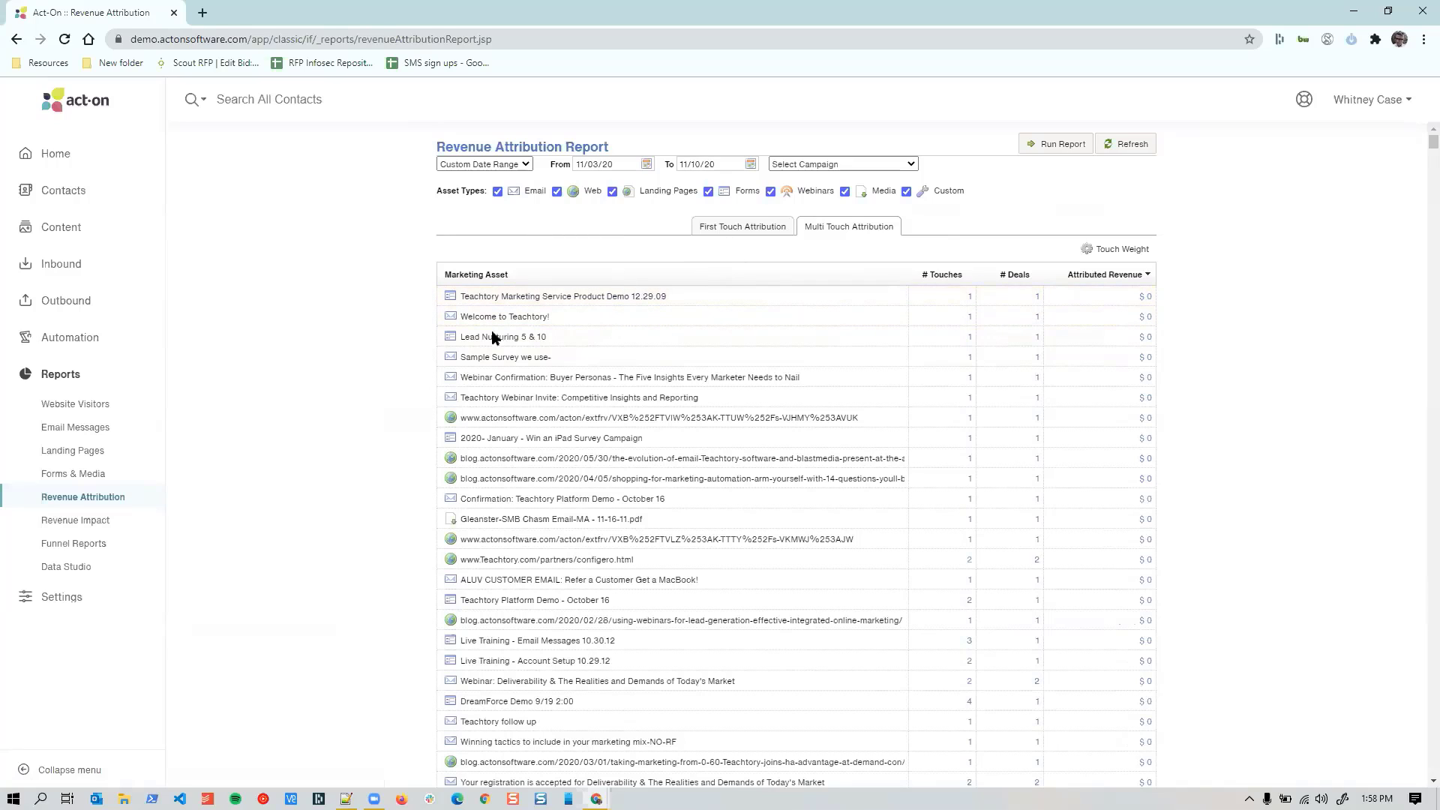
- Open the Website Visitors report and zoom the Daily Visitors chart to about October 8 to 18, 2020
click(89, 406)
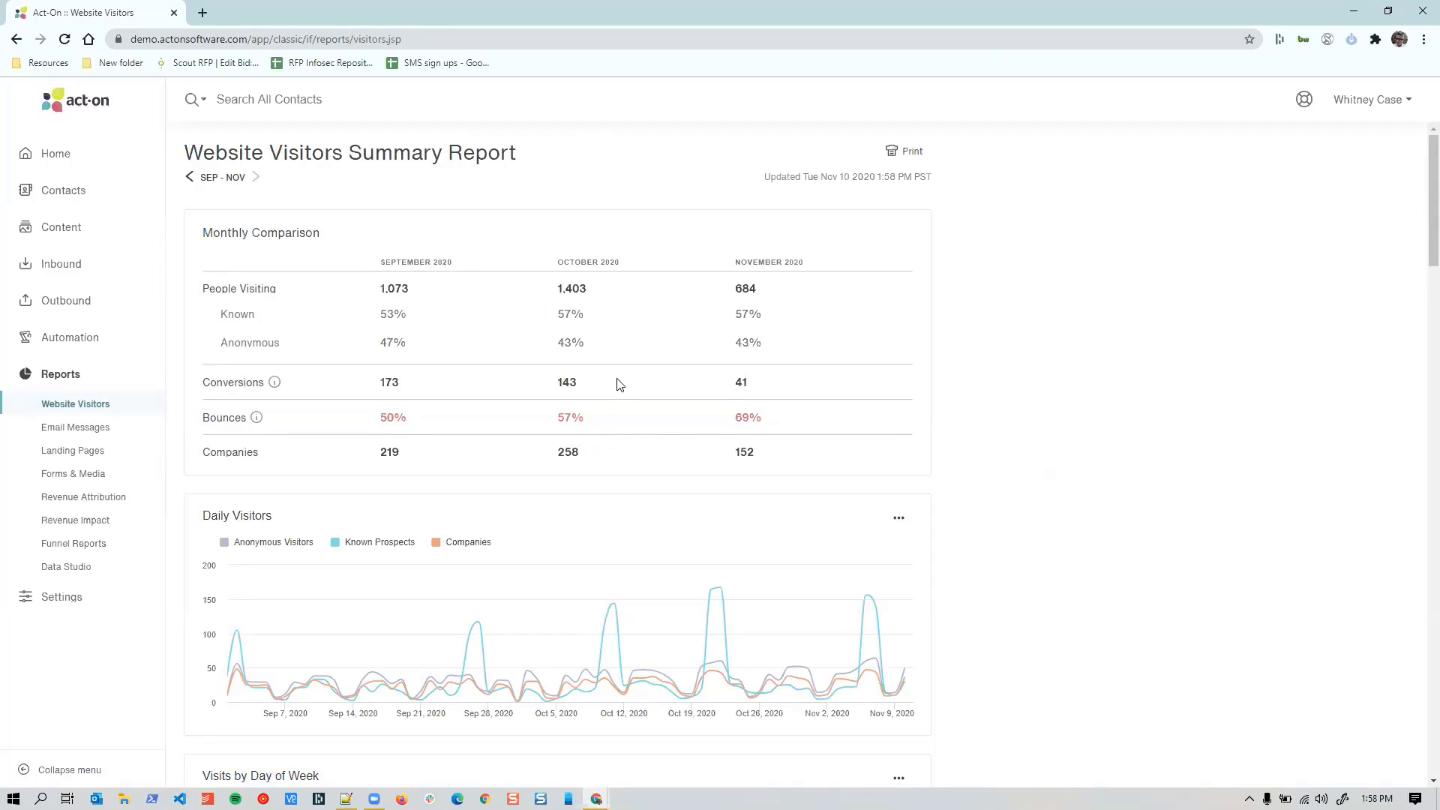
scroll(620, 385, down, 2)
scroll(619, 385, down, 3)
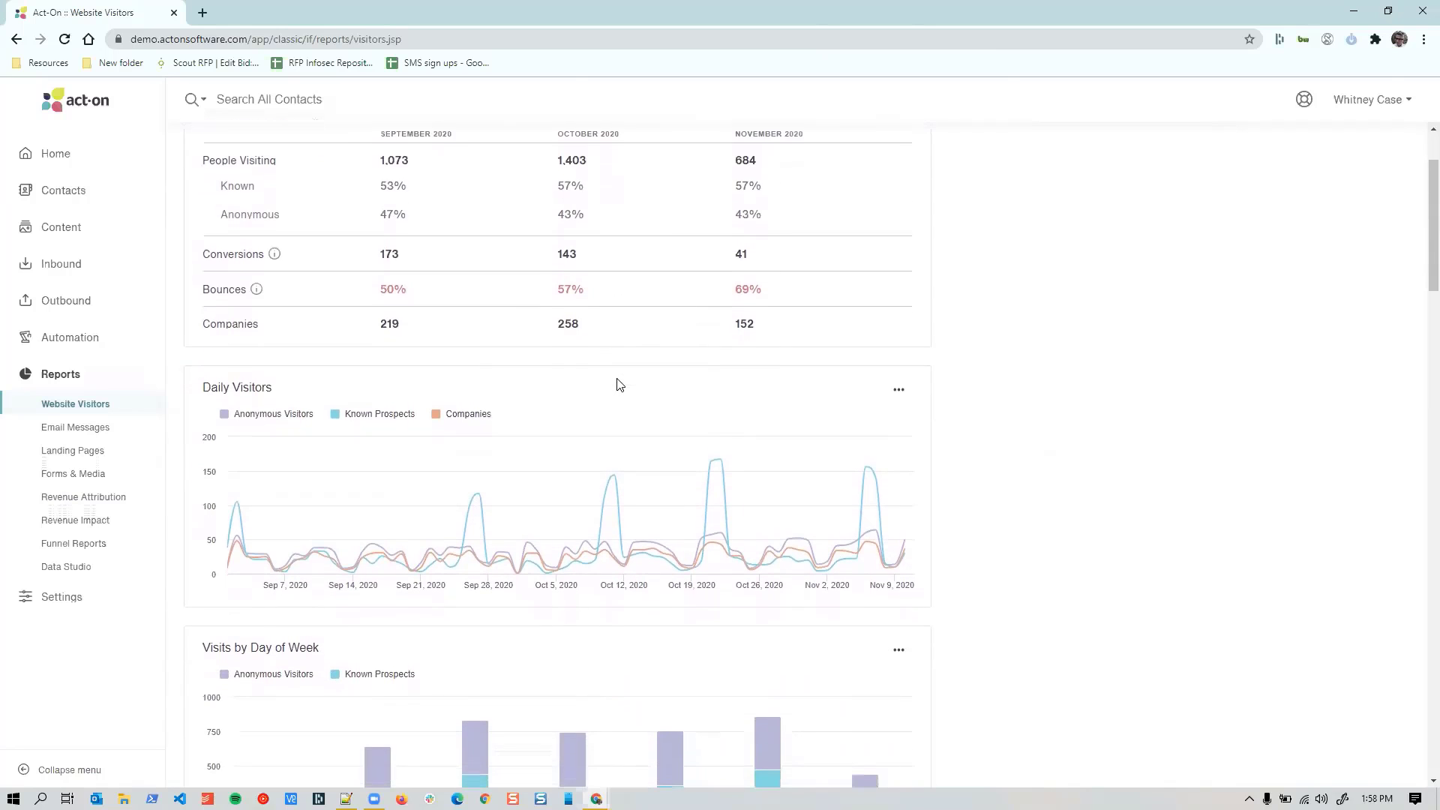
scroll(619, 385, down, 5)
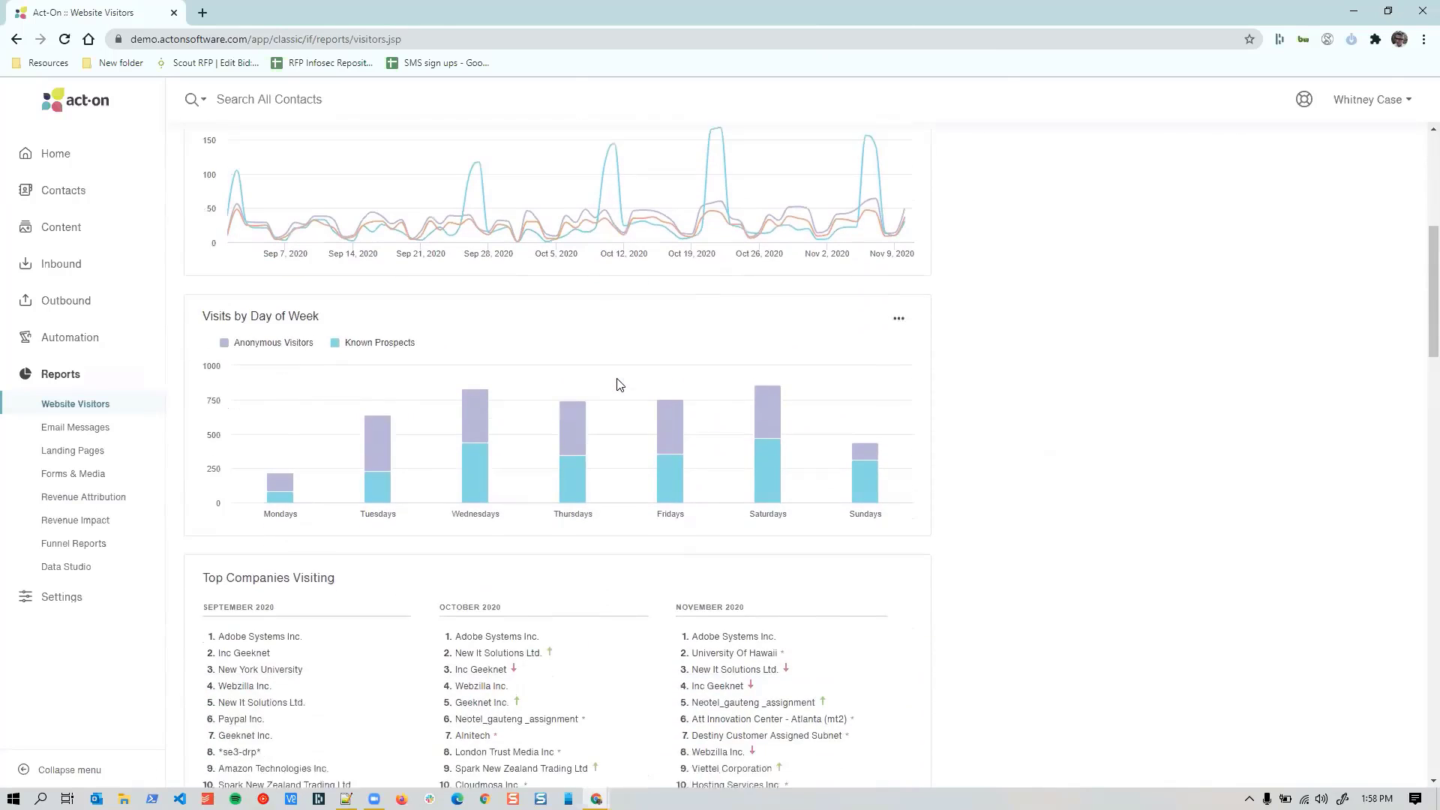
scroll(620, 385, down, 1)
scroll(620, 384, up, 1)
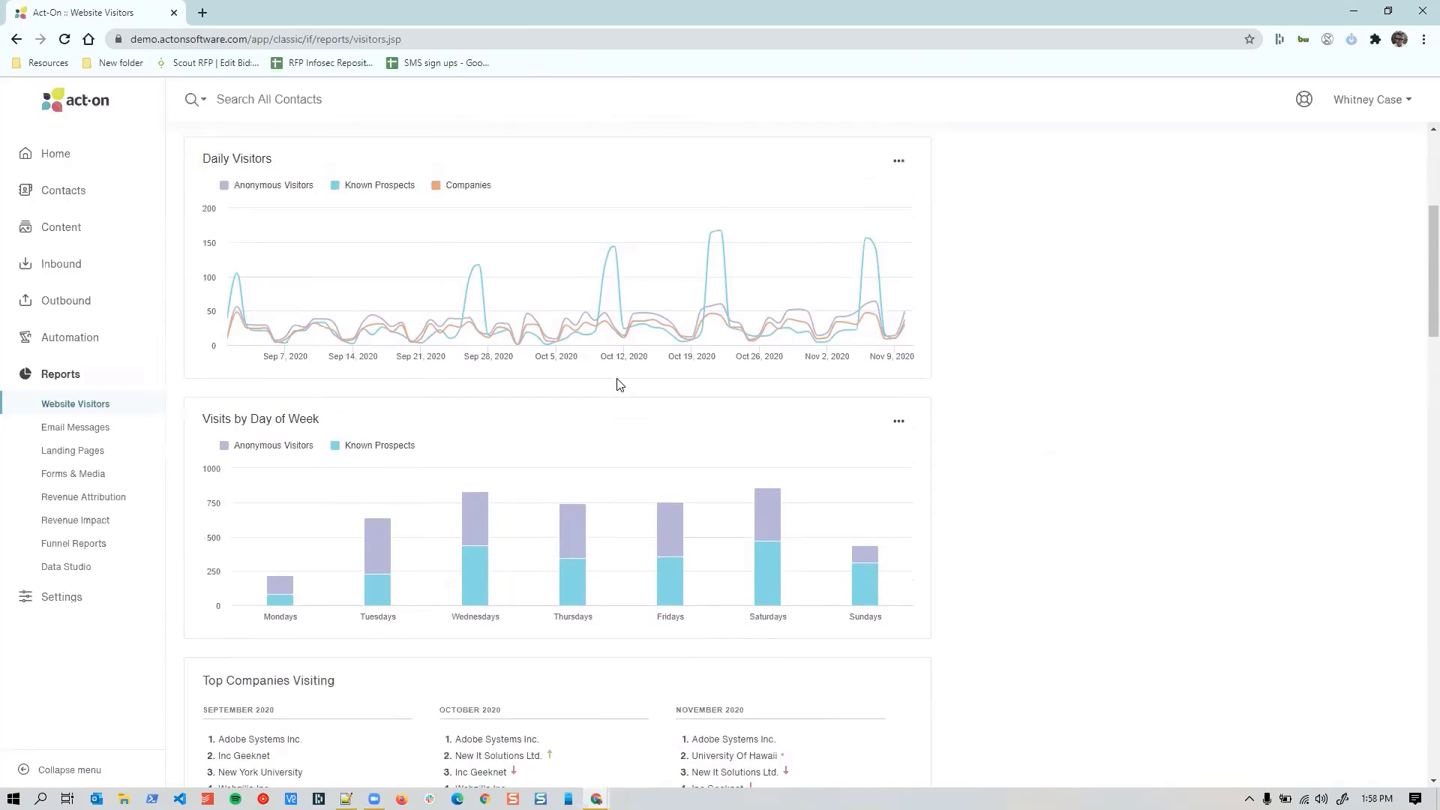
drag(588, 321, 685, 321)
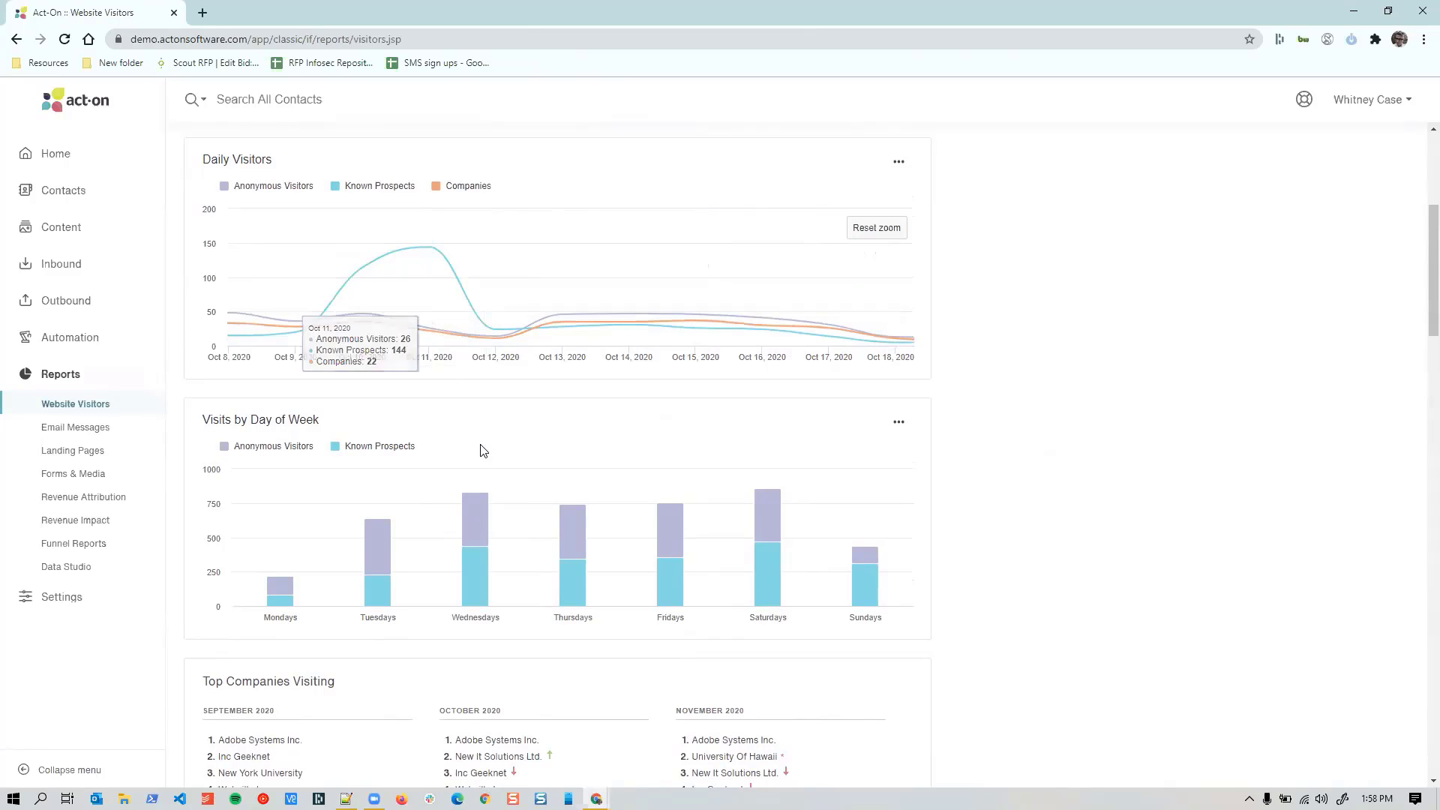
- Check the print and download options of the Visits by Day of Week chart without exporting it
scroll(481, 447, down, 2)
scroll(481, 447, down, 1)
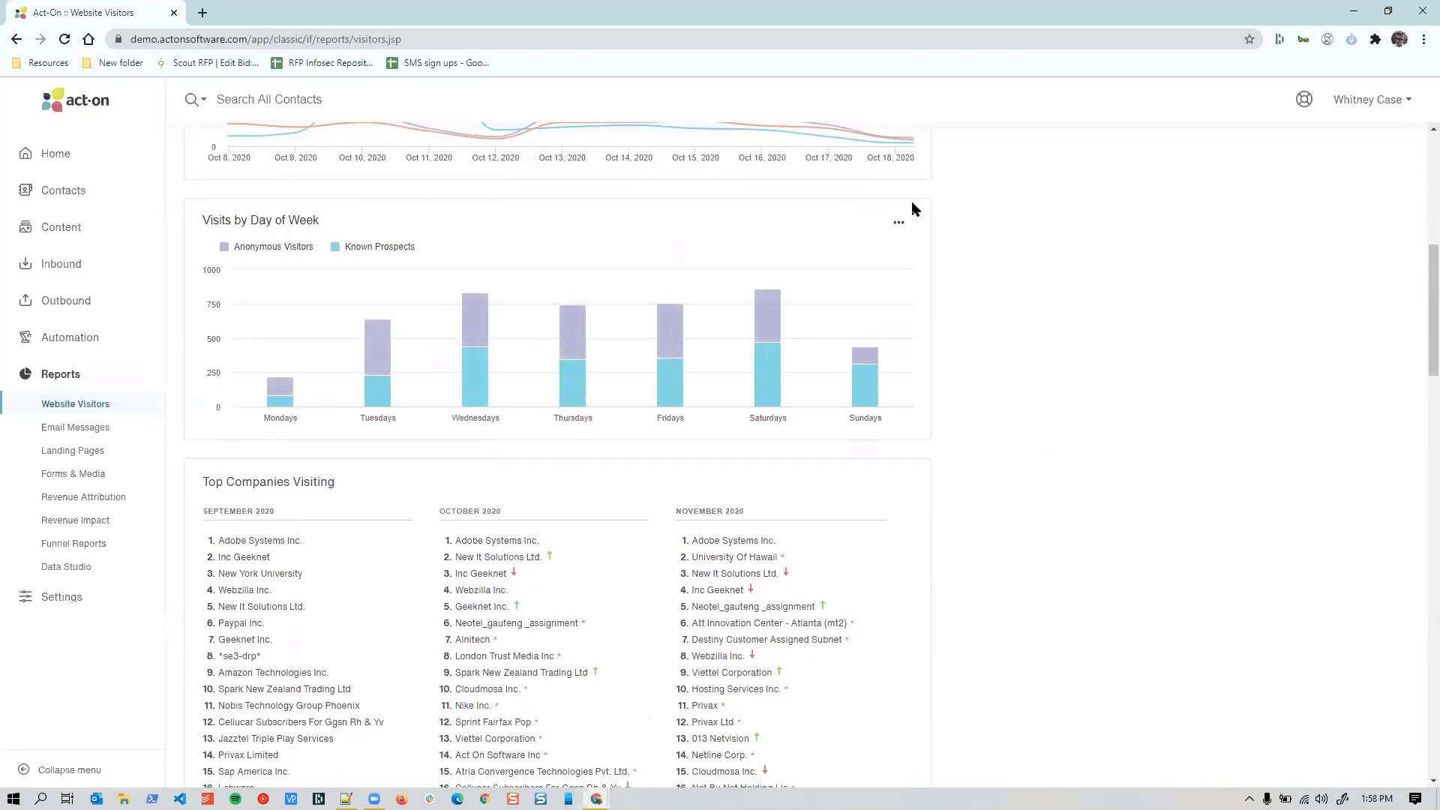
click(900, 226)
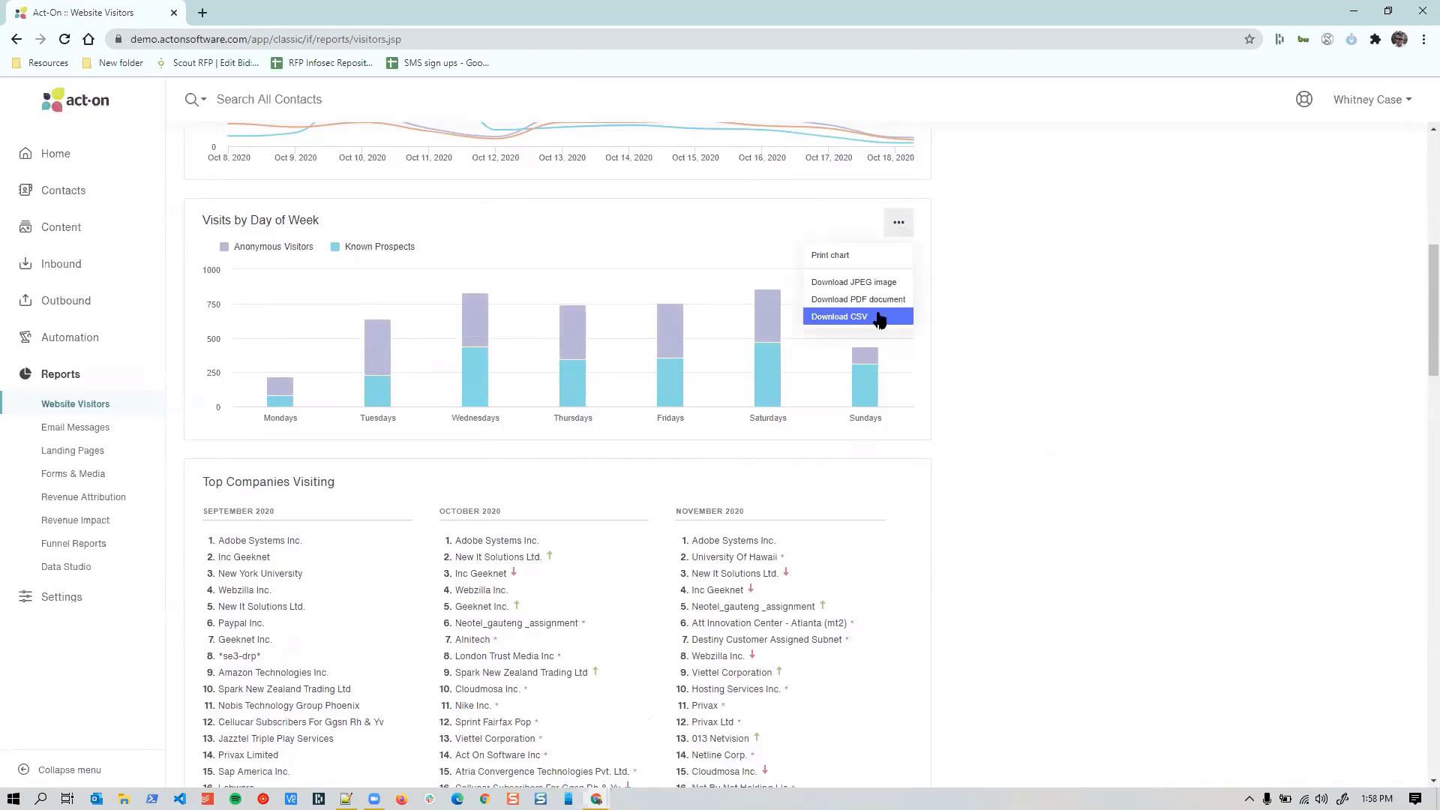
click(990, 351)
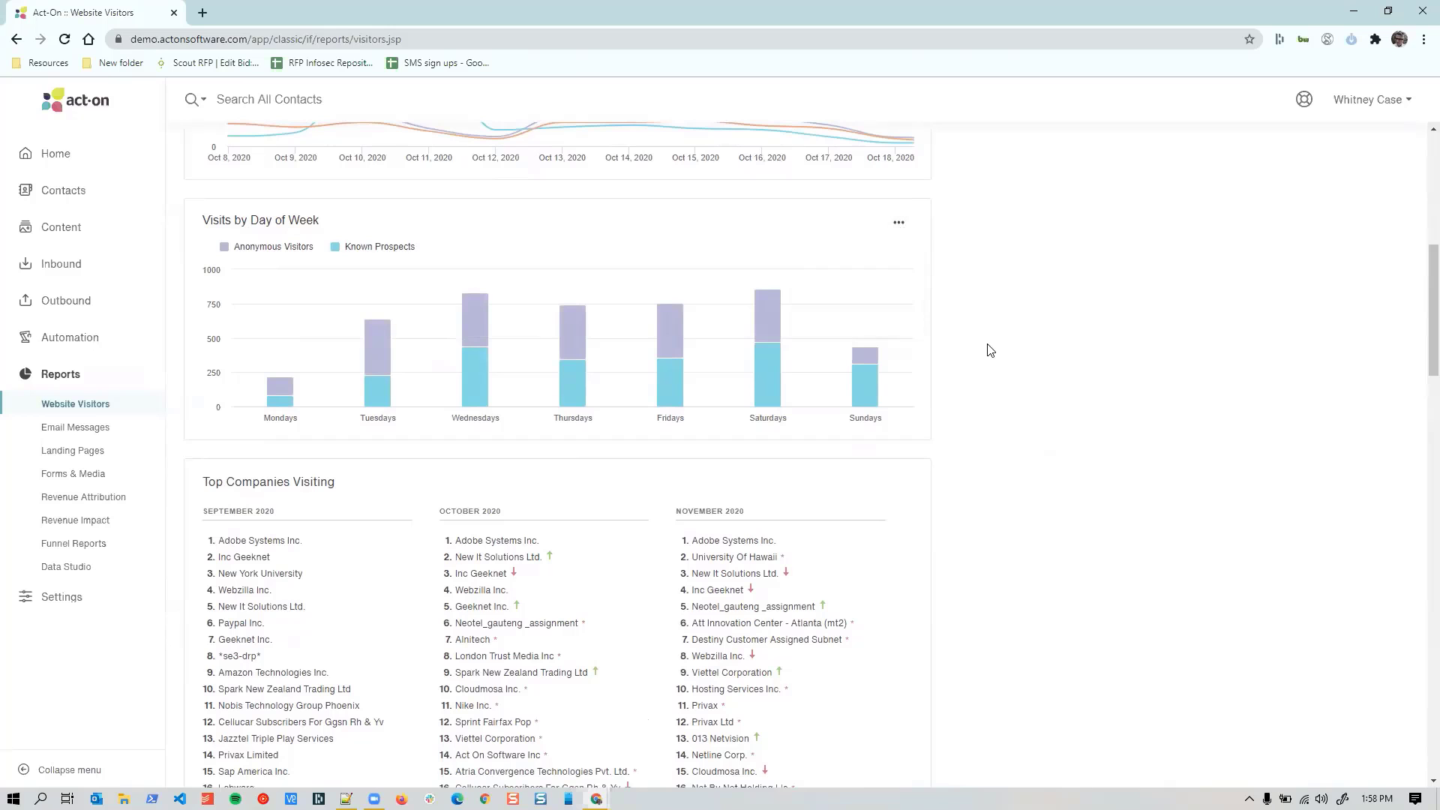
- Review the top visiting companies, search terms, referring sites, social media referrals and United States visits in the Website Visitors report
scroll(990, 351, down, 4)
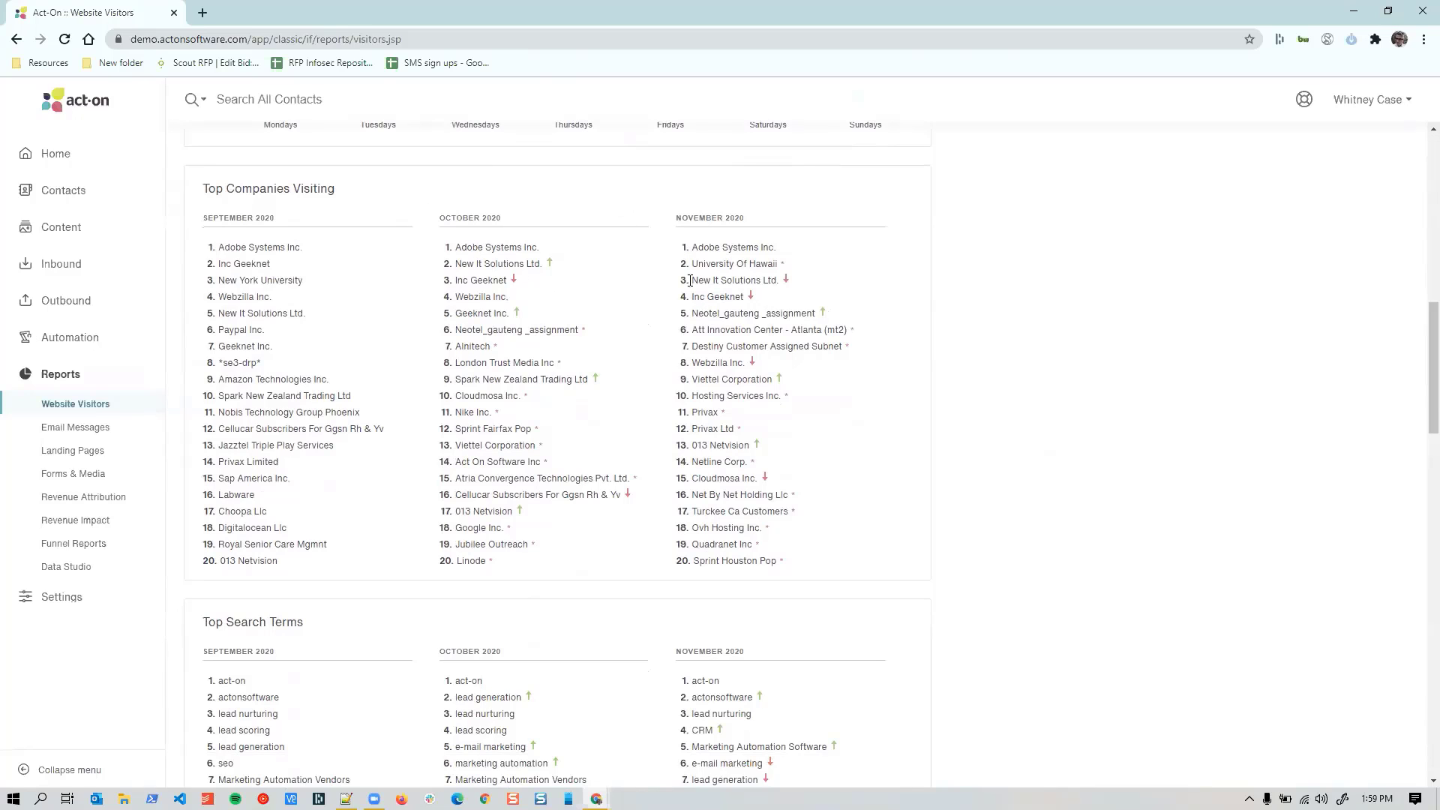
drag(837, 253, 353, 257)
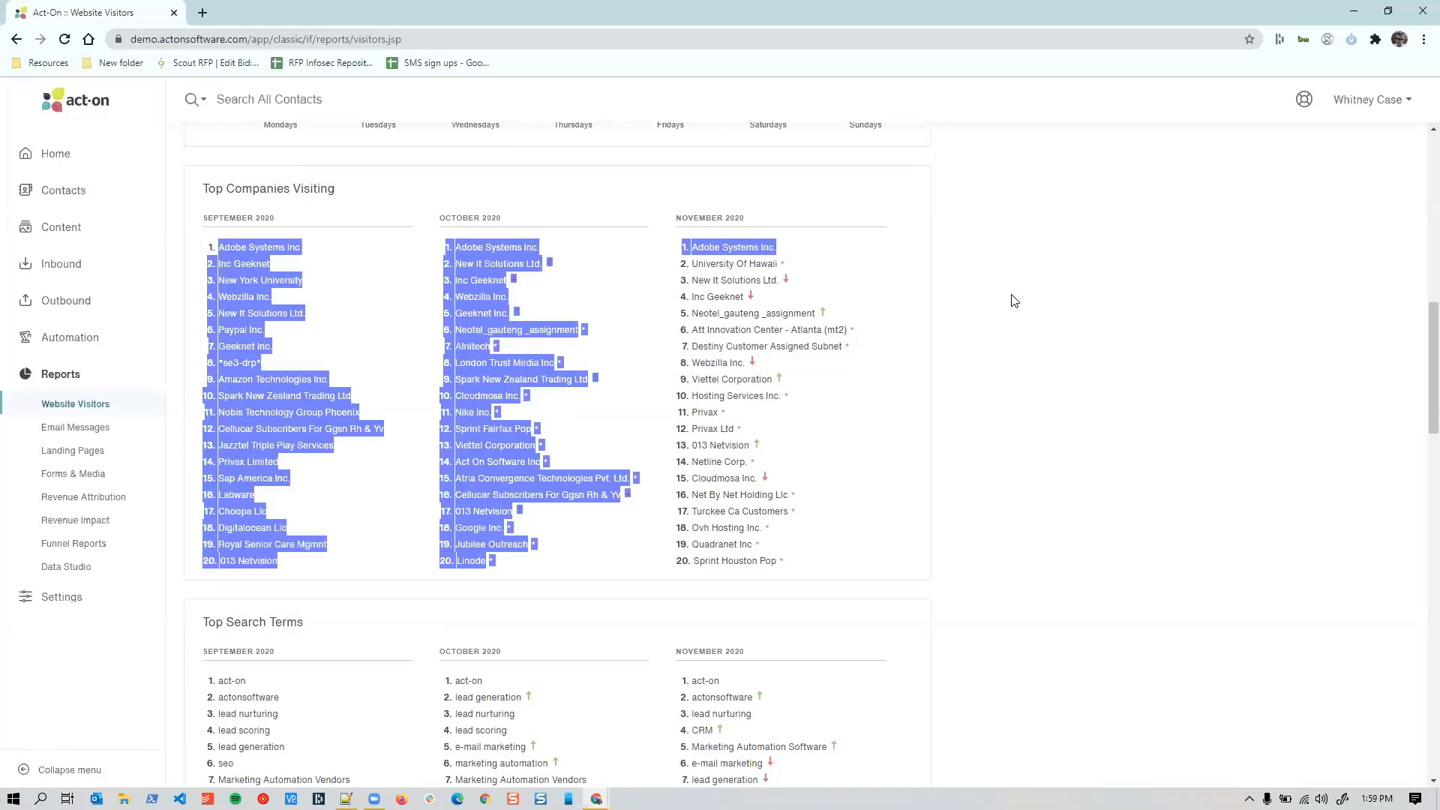
click(852, 389)
scroll(849, 418, down, 7)
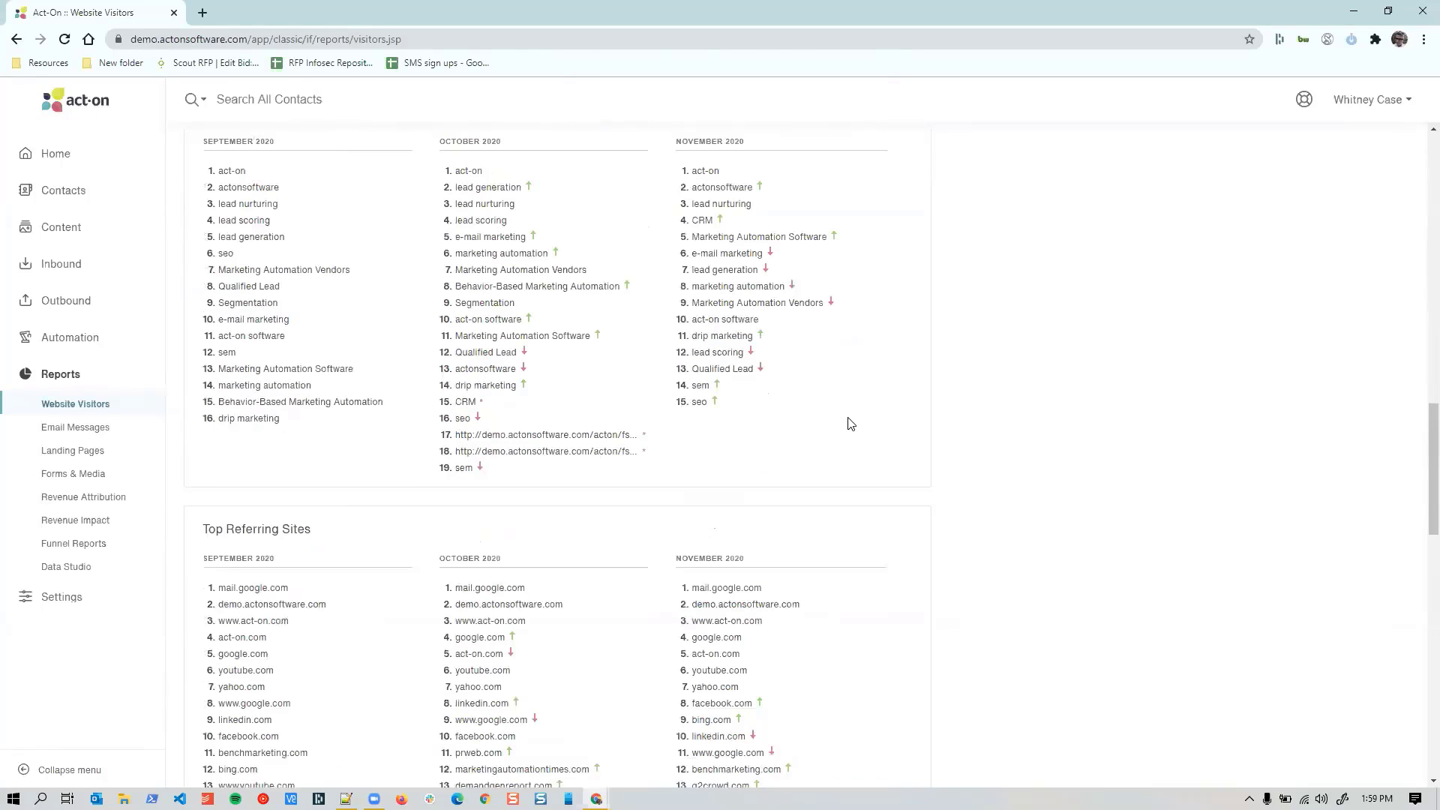
scroll(852, 424, up, 1)
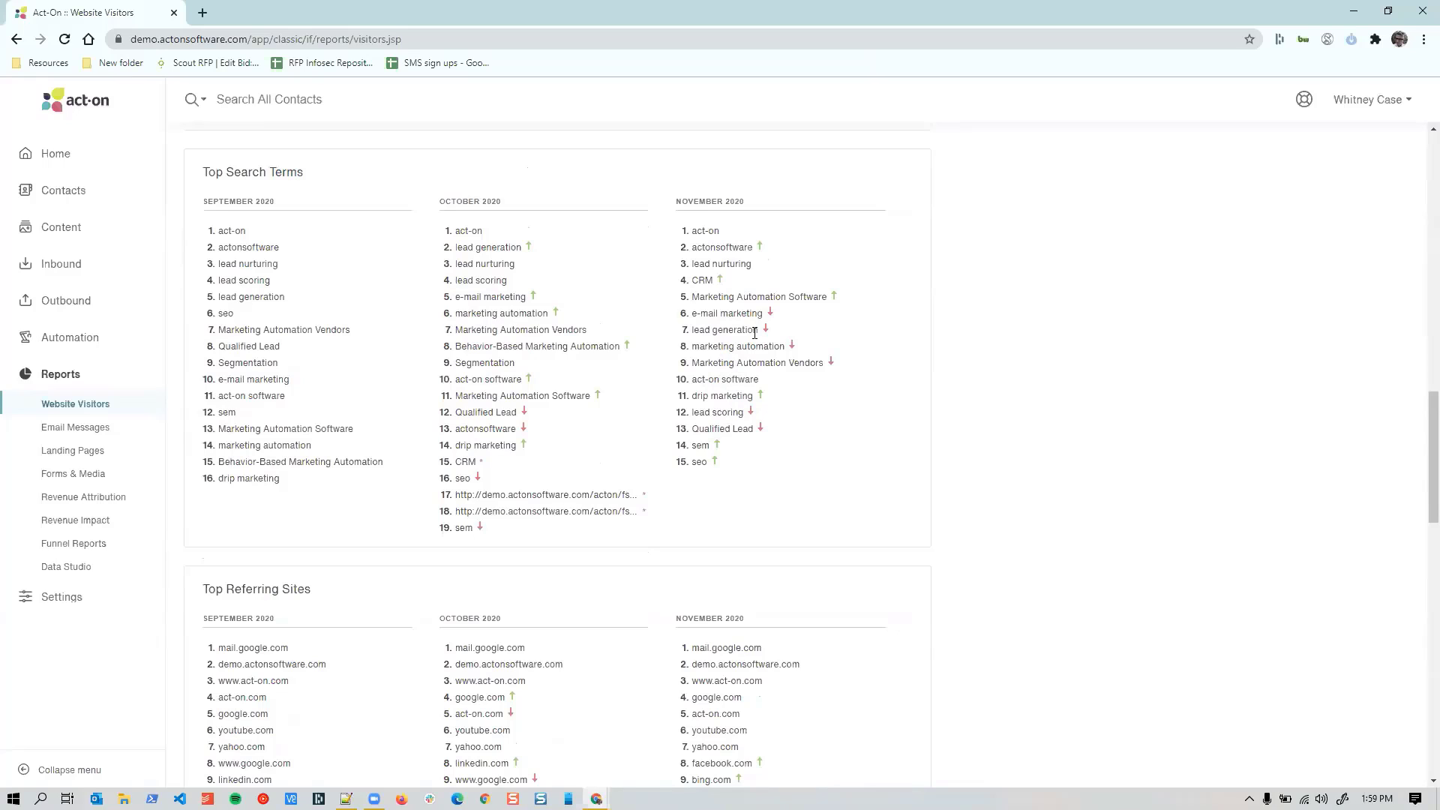
mouse_move(755, 333)
mouse_move(837, 303)
scroll(837, 303, down, 6)
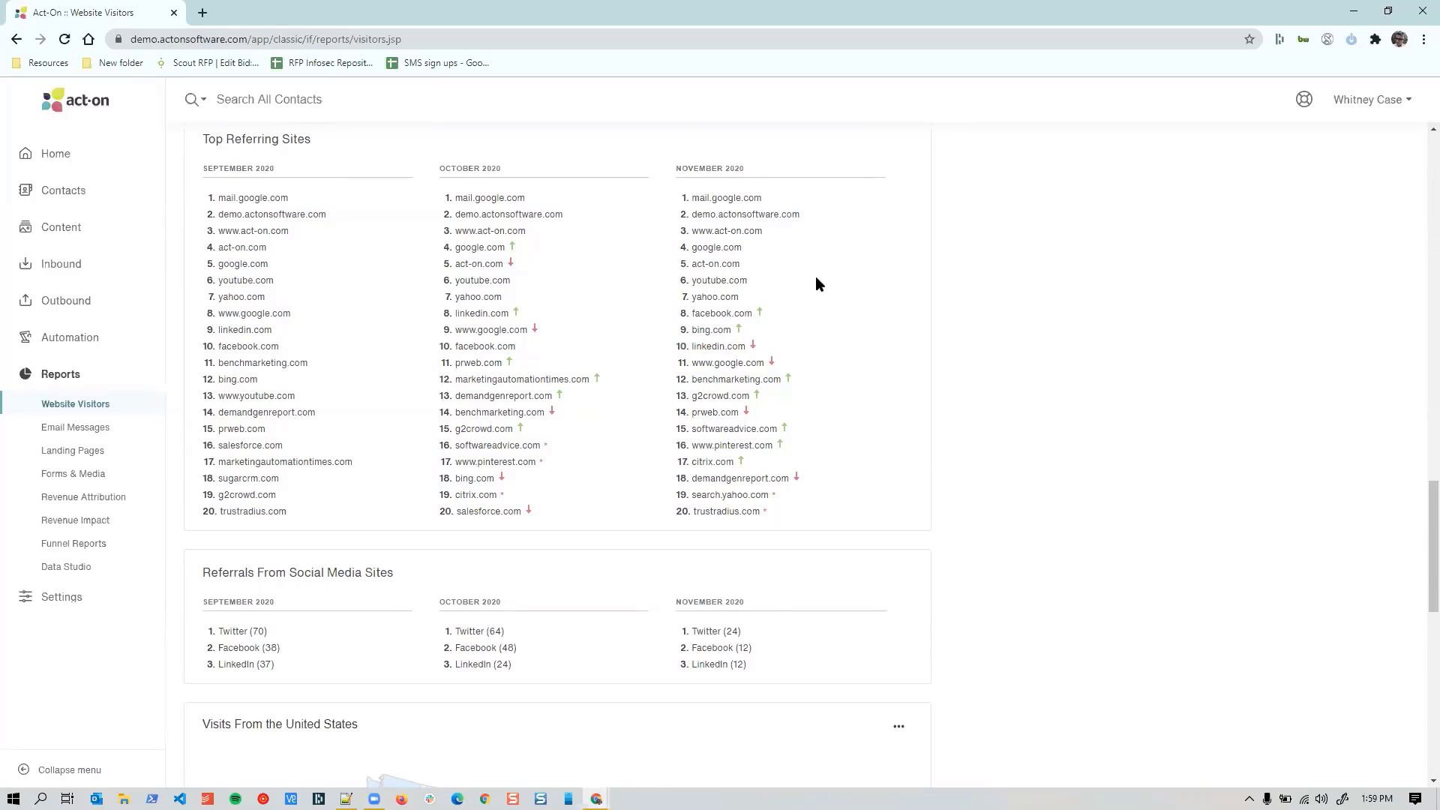
scroll(840, 283, down, 5)
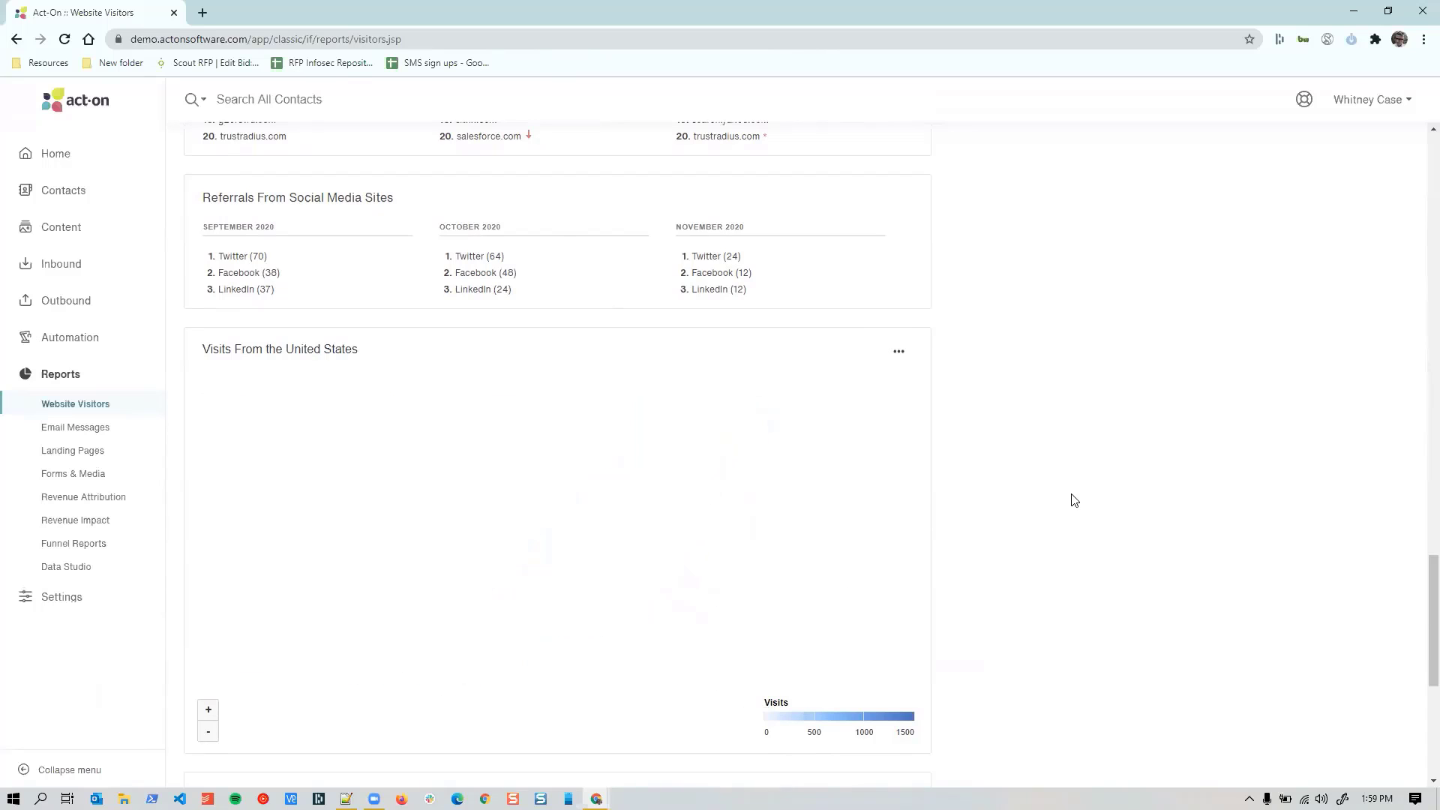
- Open the Website Prospector and list All Visitors from Everywhere
click(64, 270)
click(65, 293)
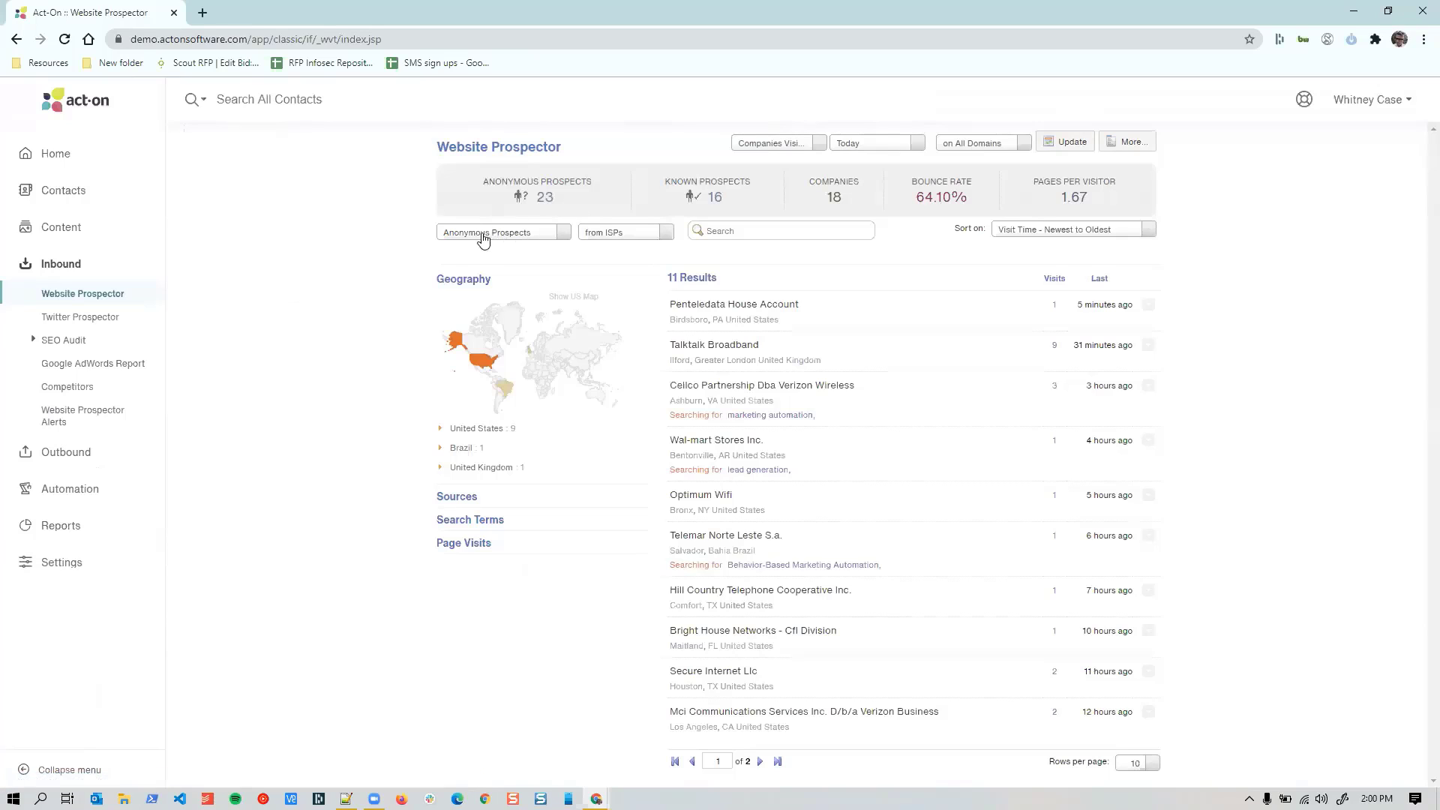
click(484, 239)
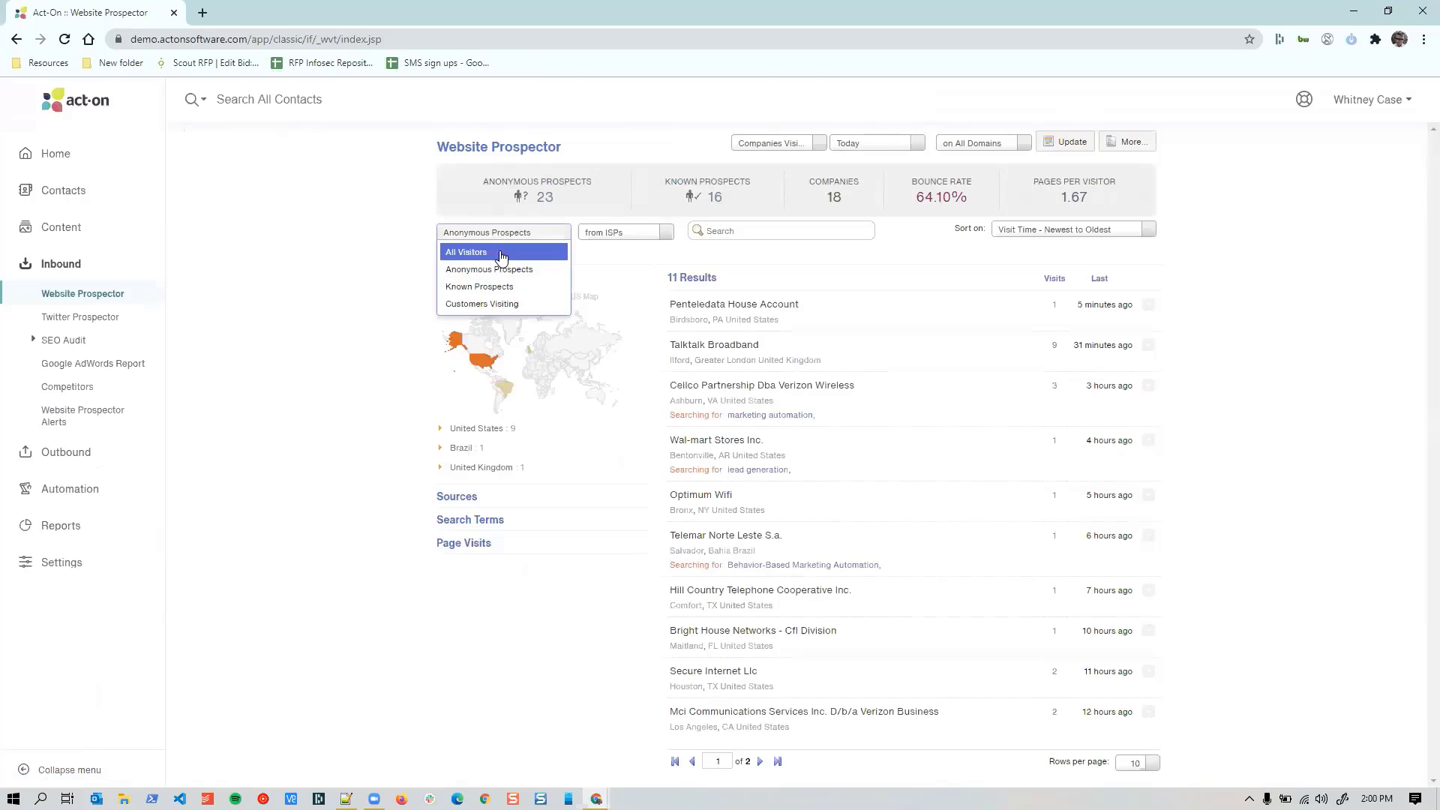
click(497, 251)
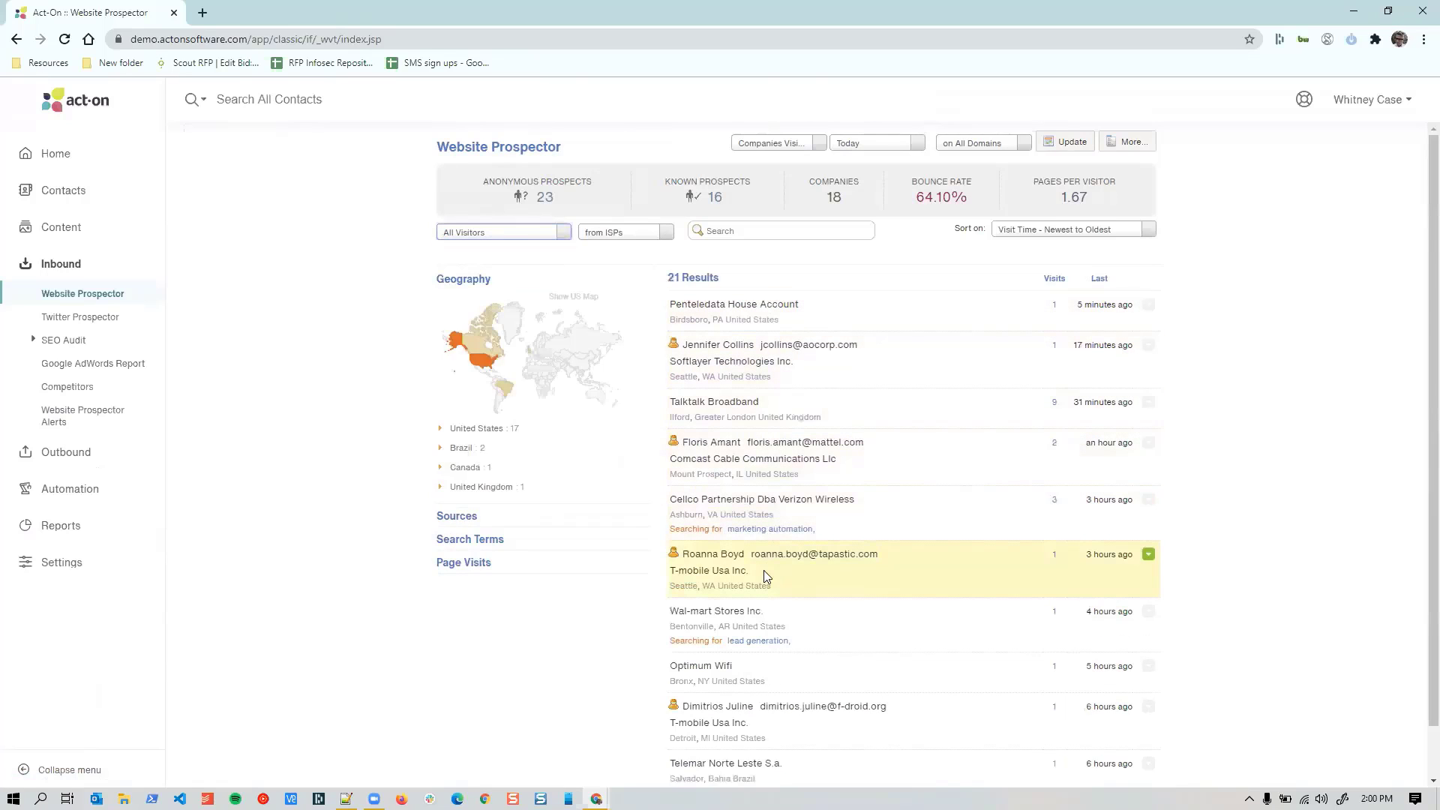
click(633, 235)
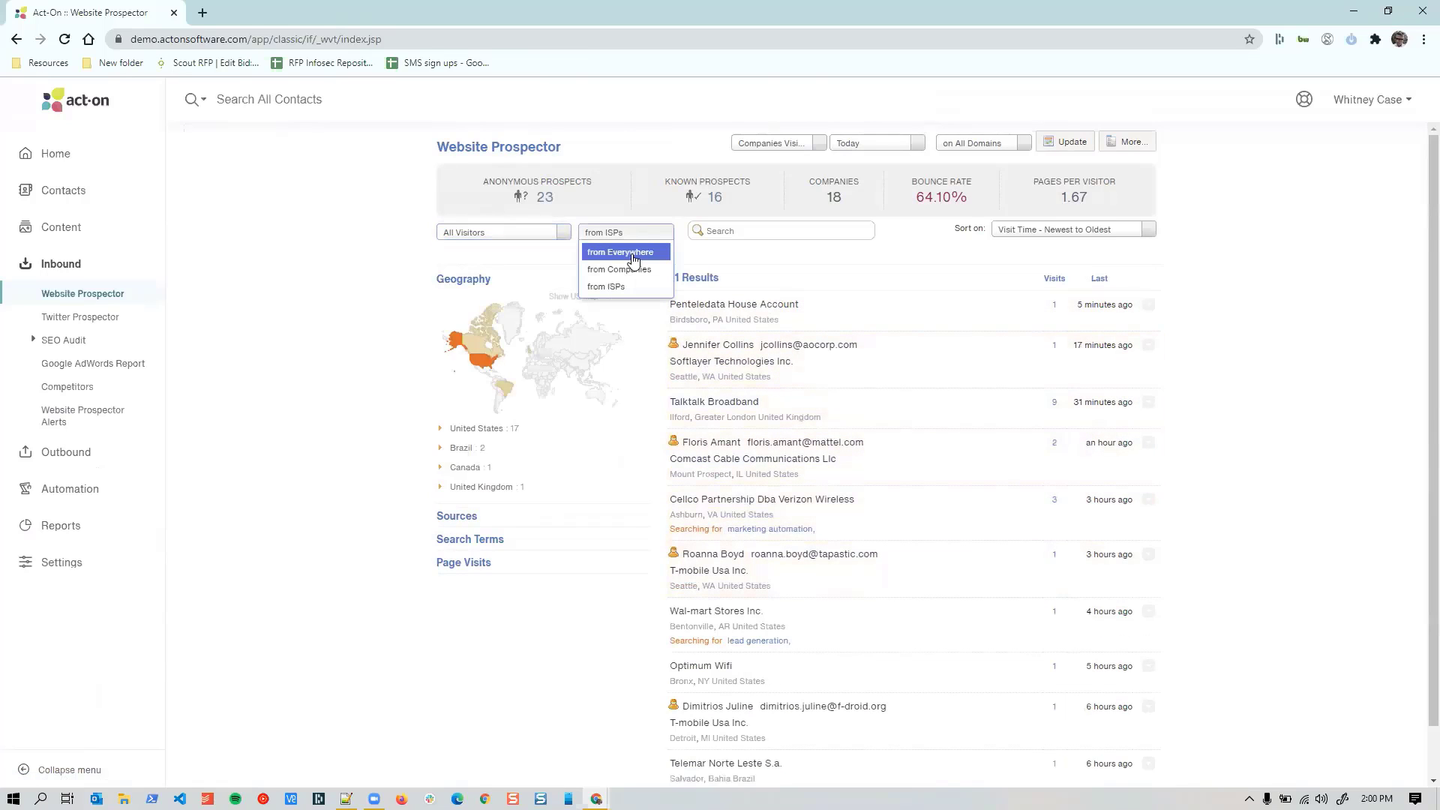
click(633, 255)
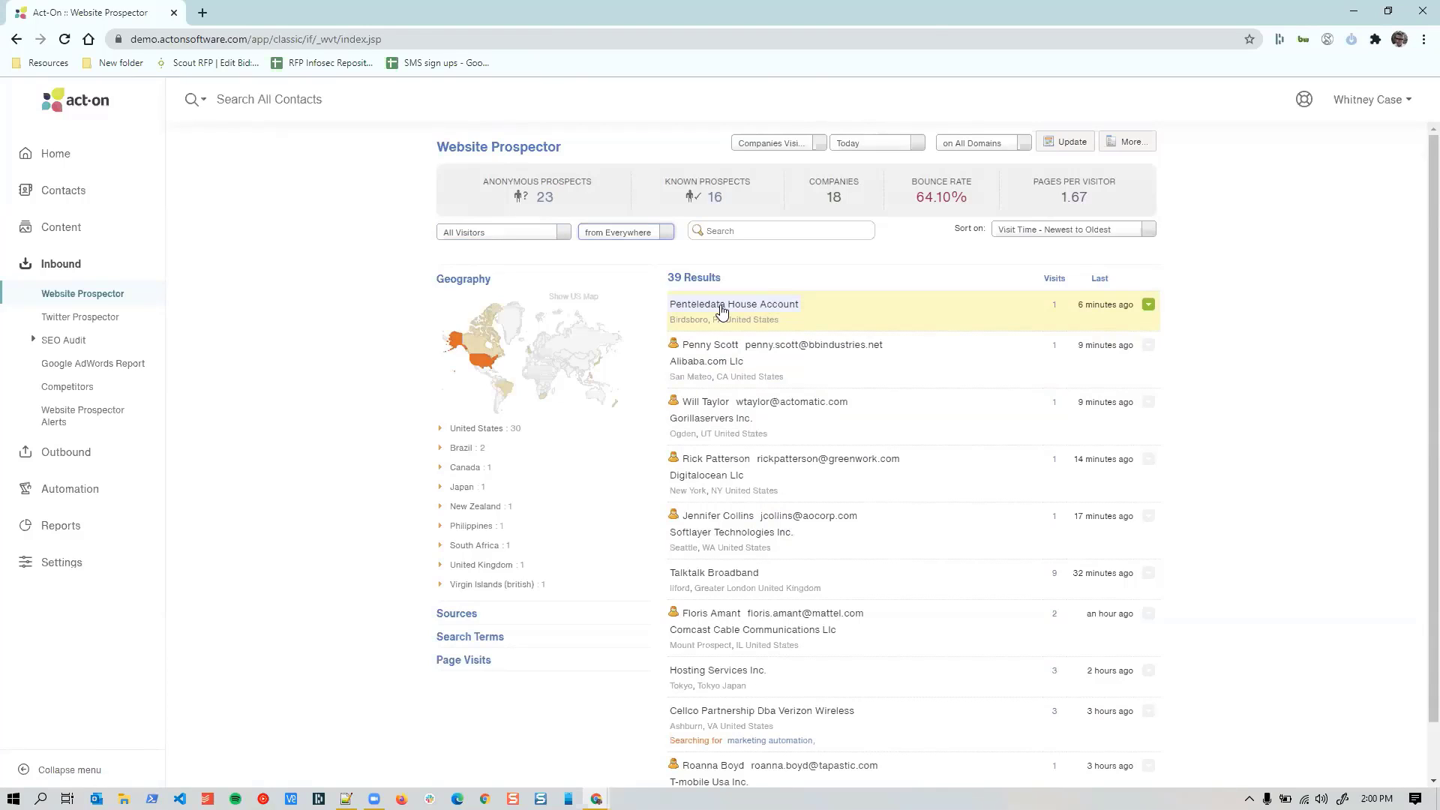
- Narrow the Website Prospector results to Anonymous Prospects from Companies
click(520, 233)
click(521, 268)
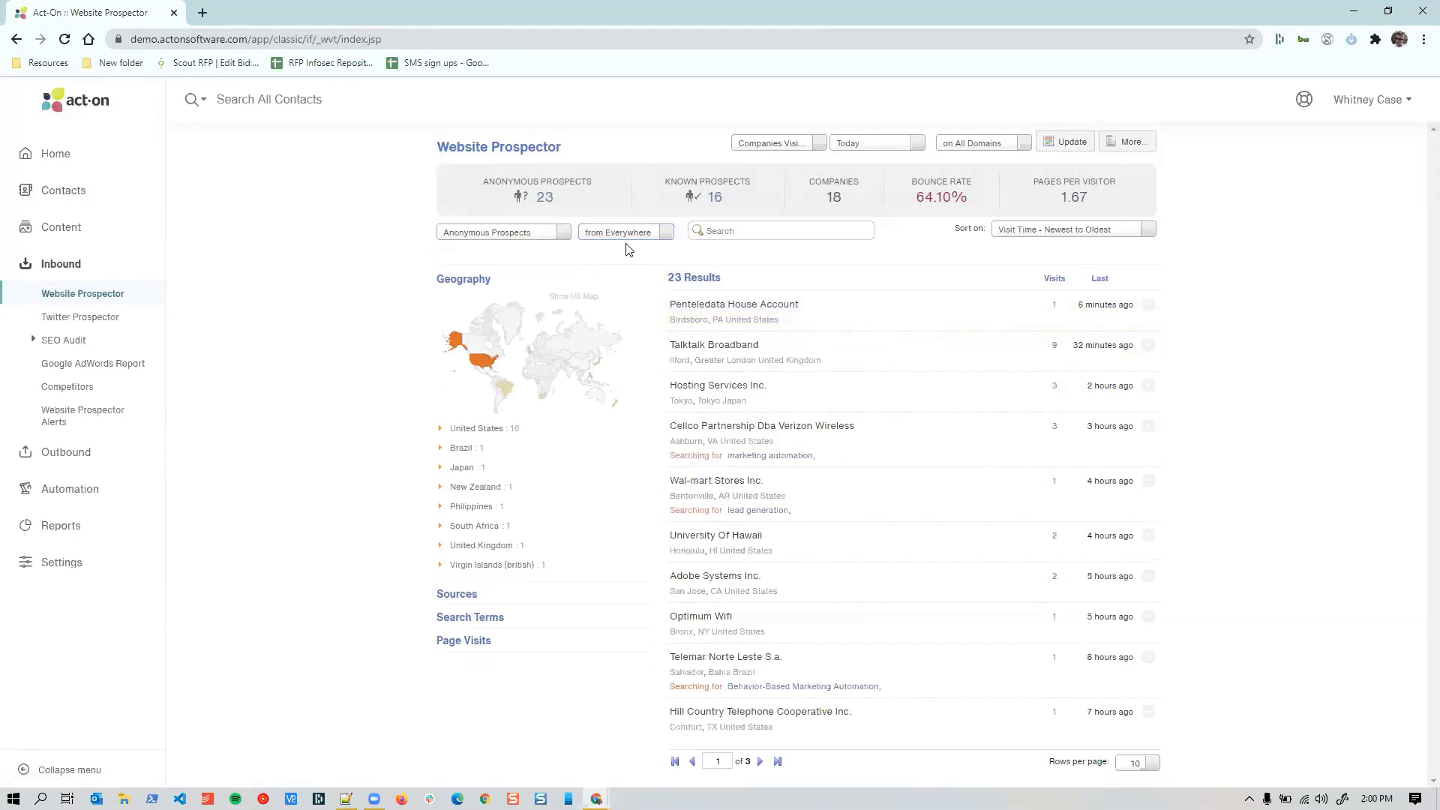
click(637, 234)
click(646, 272)
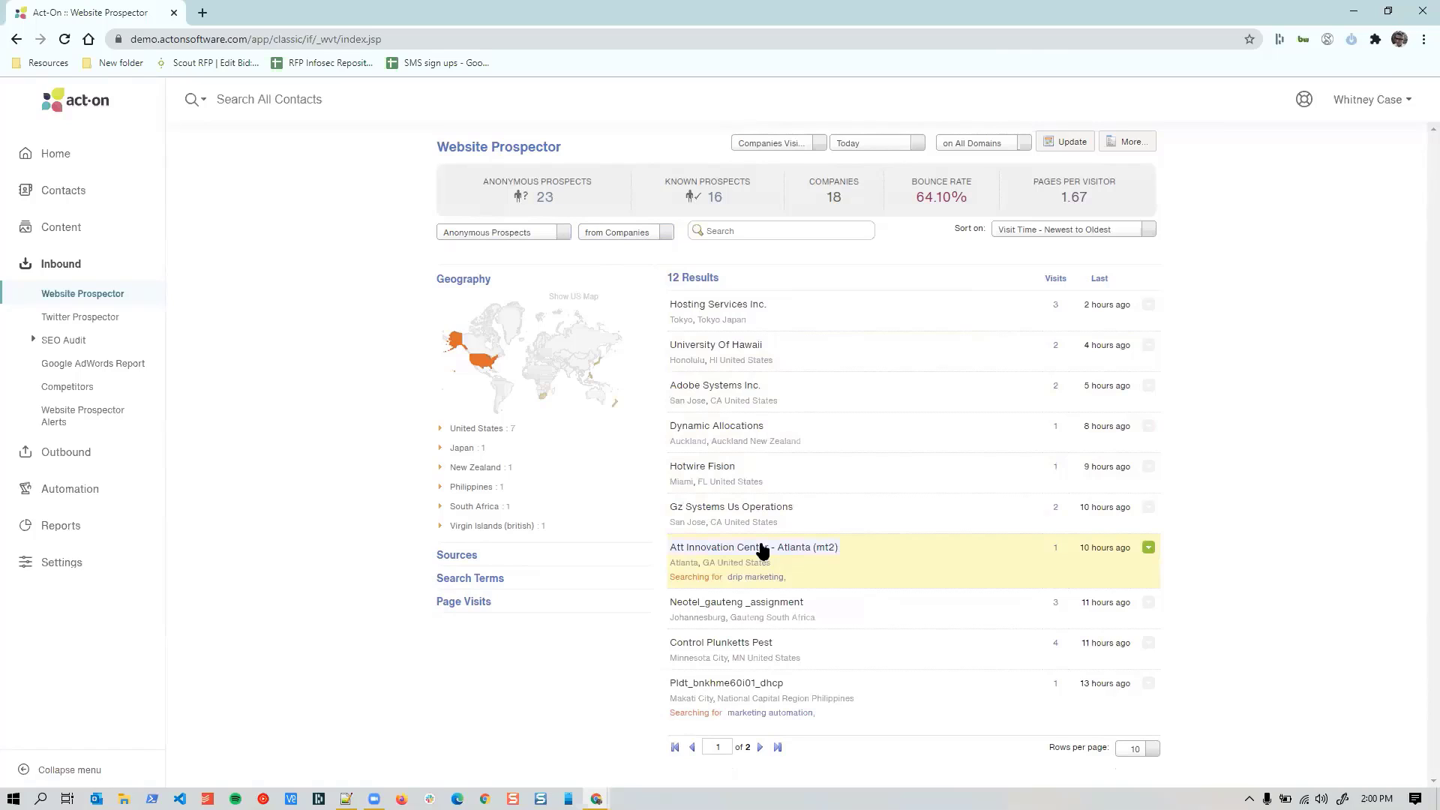
- Limit the anonymous prospects in the Website Prospector to those from ISPs
click(596, 234)
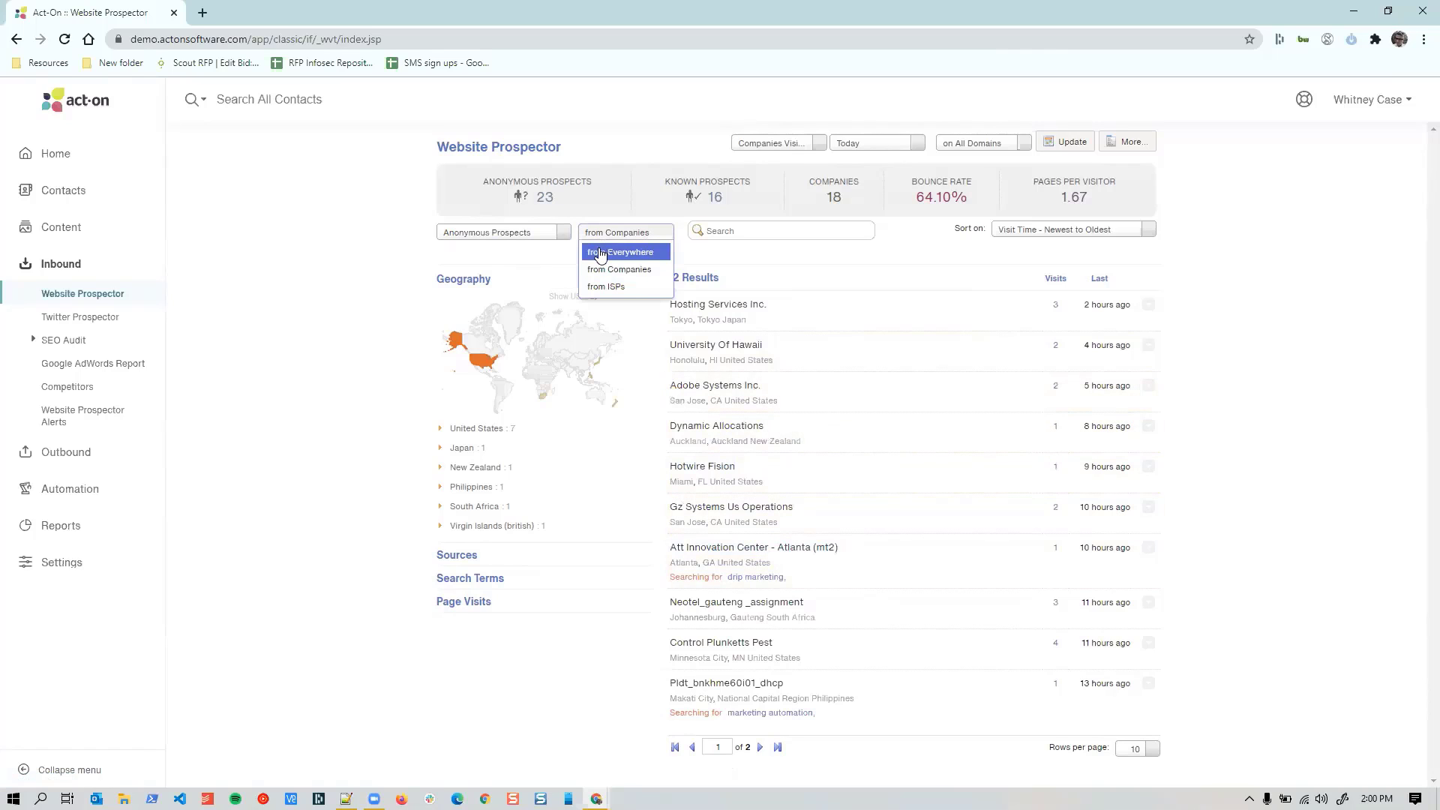
click(626, 287)
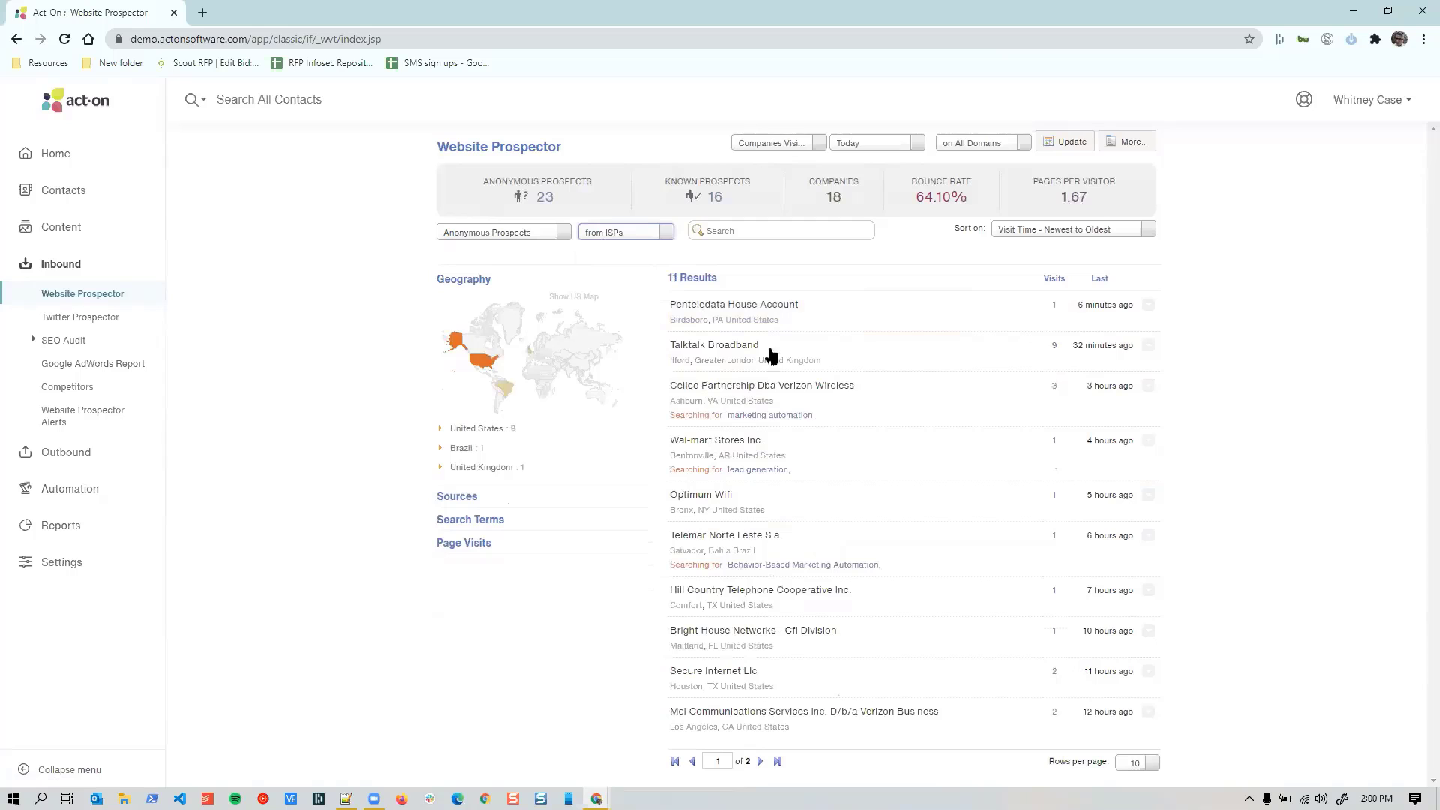
- Review the page visits in Talktalk Broadband's visit information and check the actions available for Penteledata House Account
click(1058, 353)
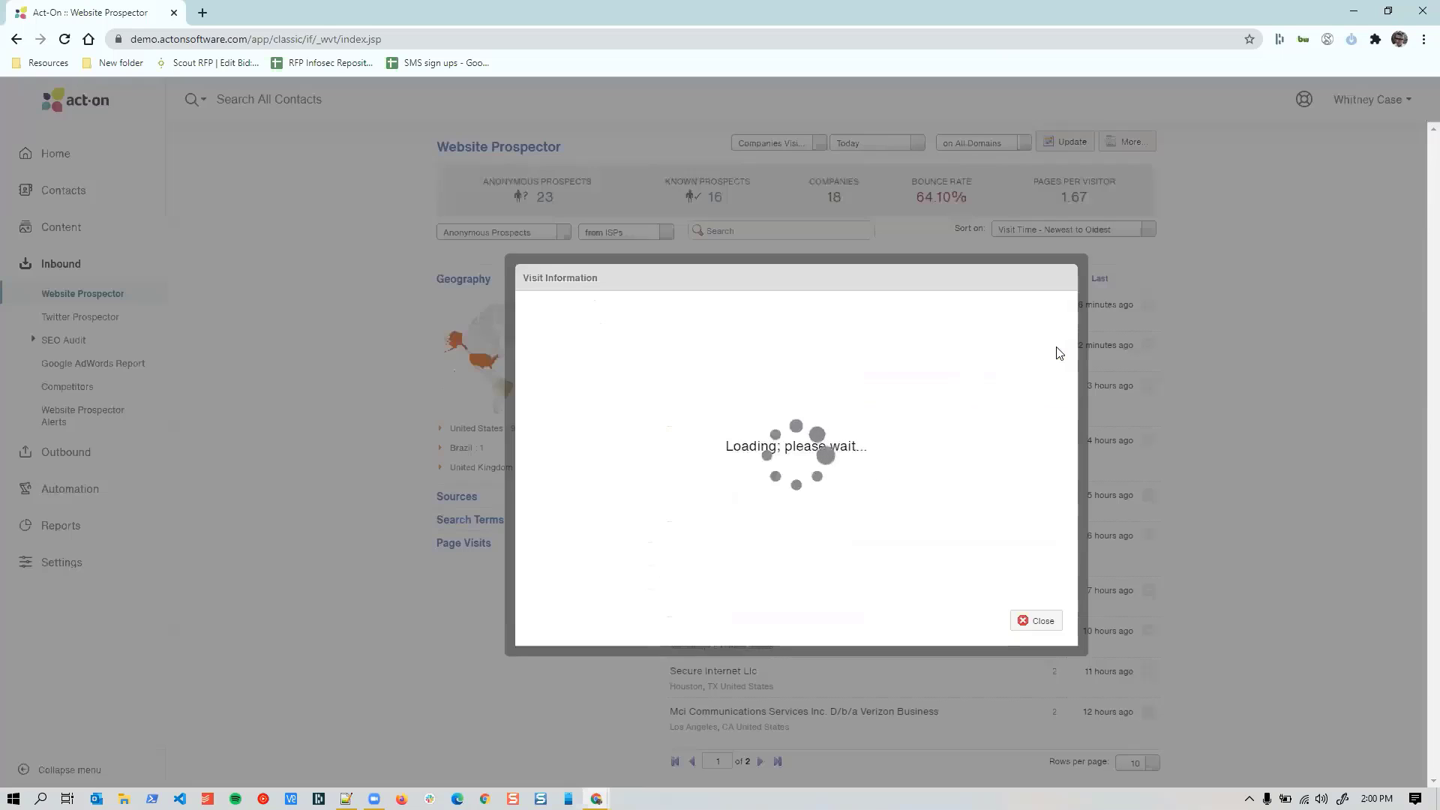
scroll(945, 429, down, 2)
scroll(945, 433, down, 3)
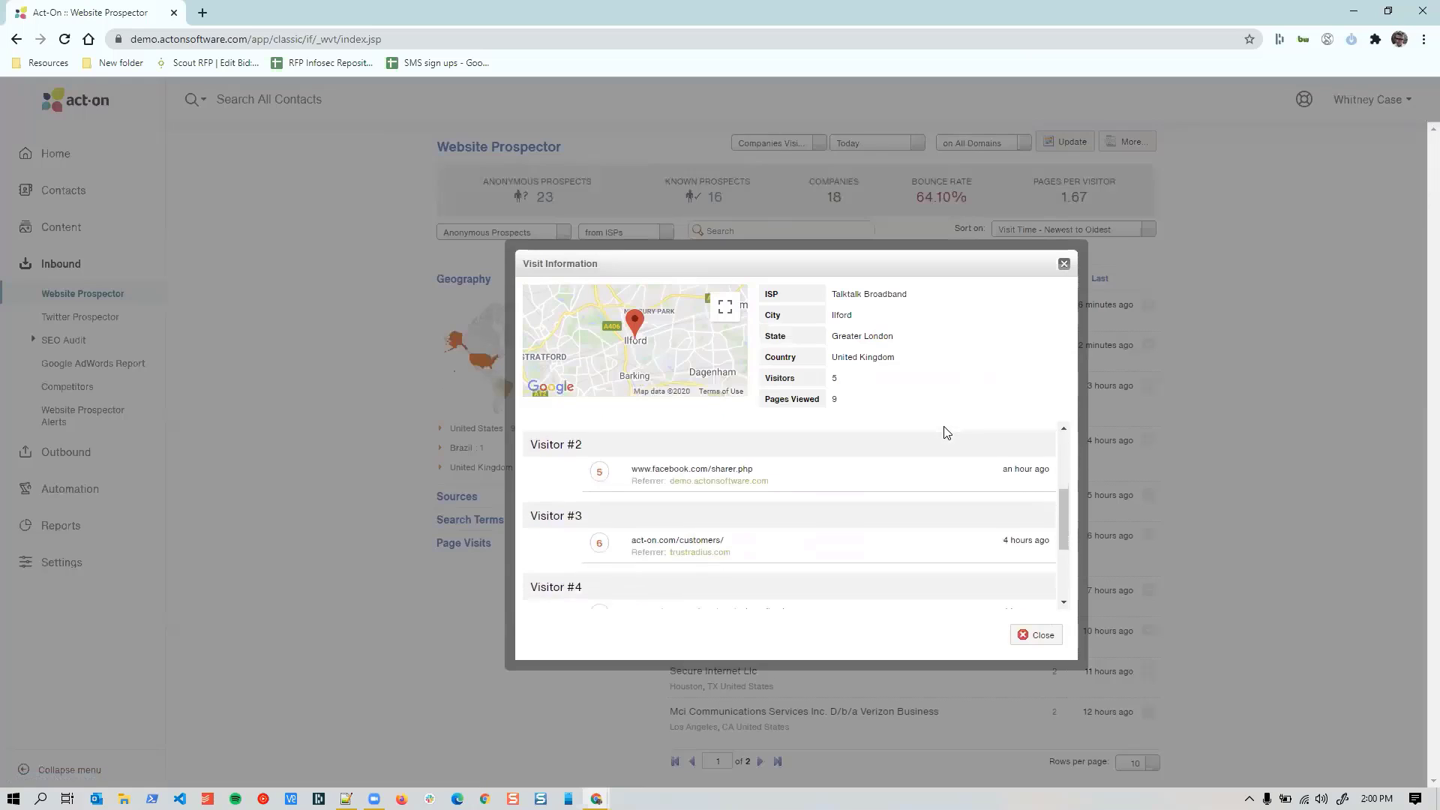
scroll(945, 432, up, 2)
scroll(945, 433, up, 3)
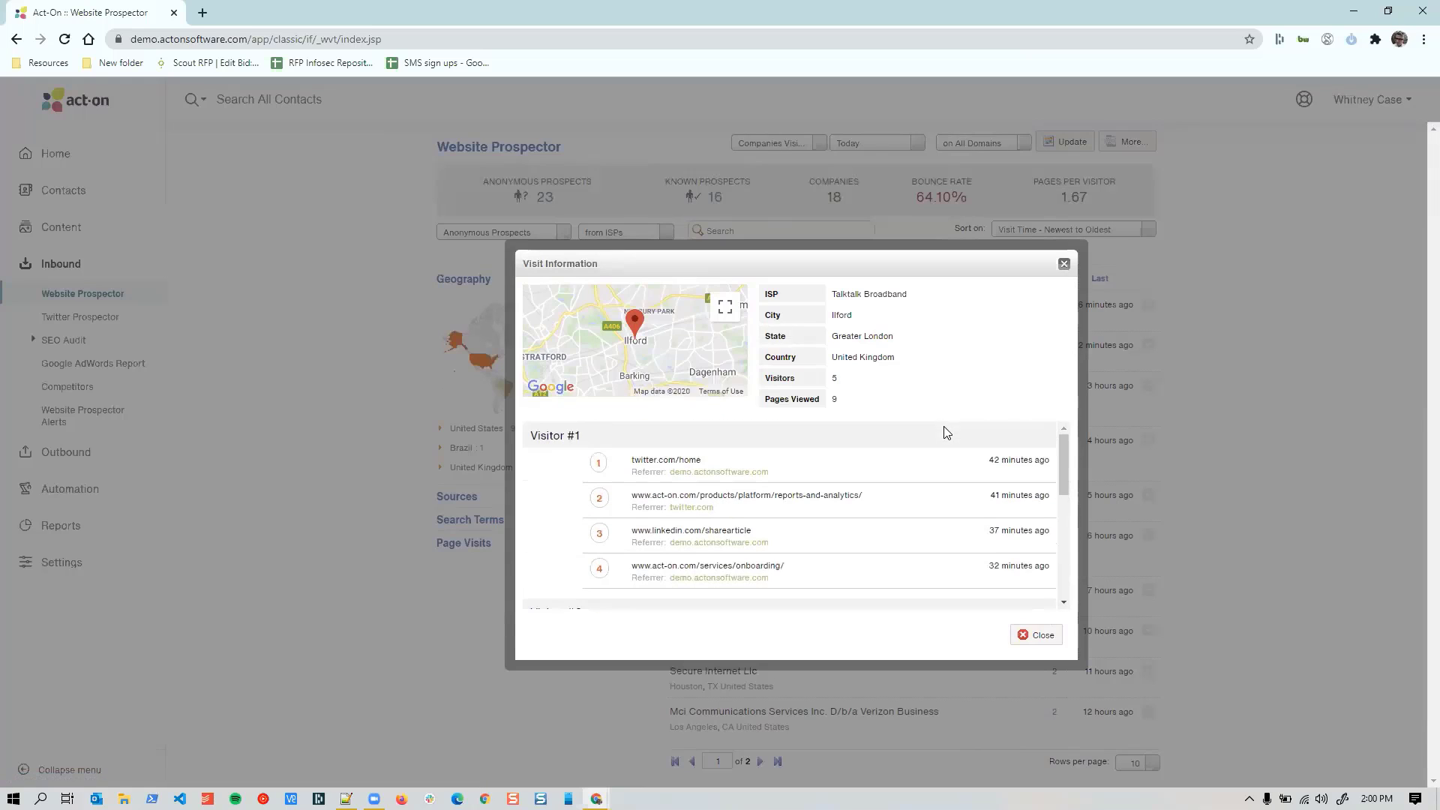
click(1065, 264)
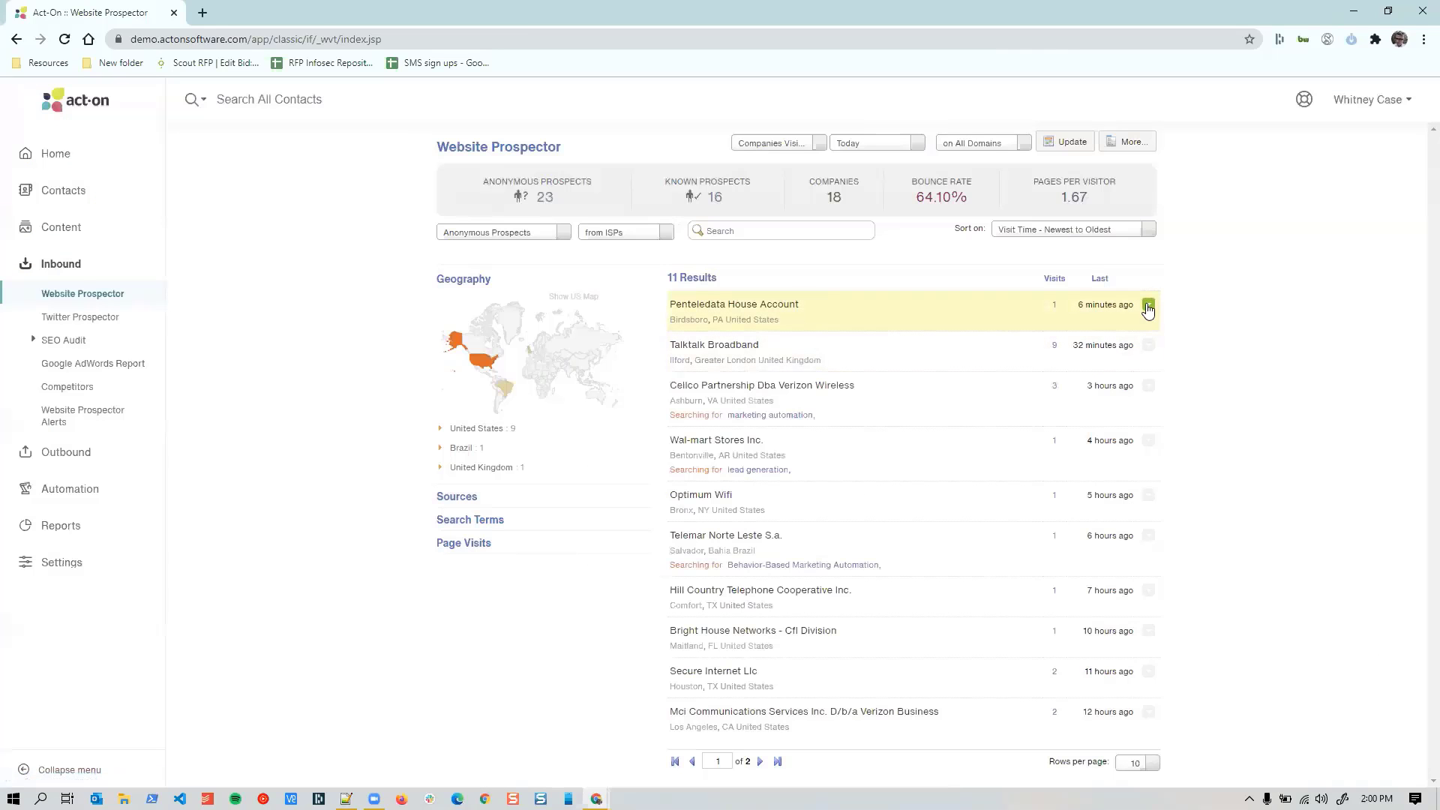
click(1148, 305)
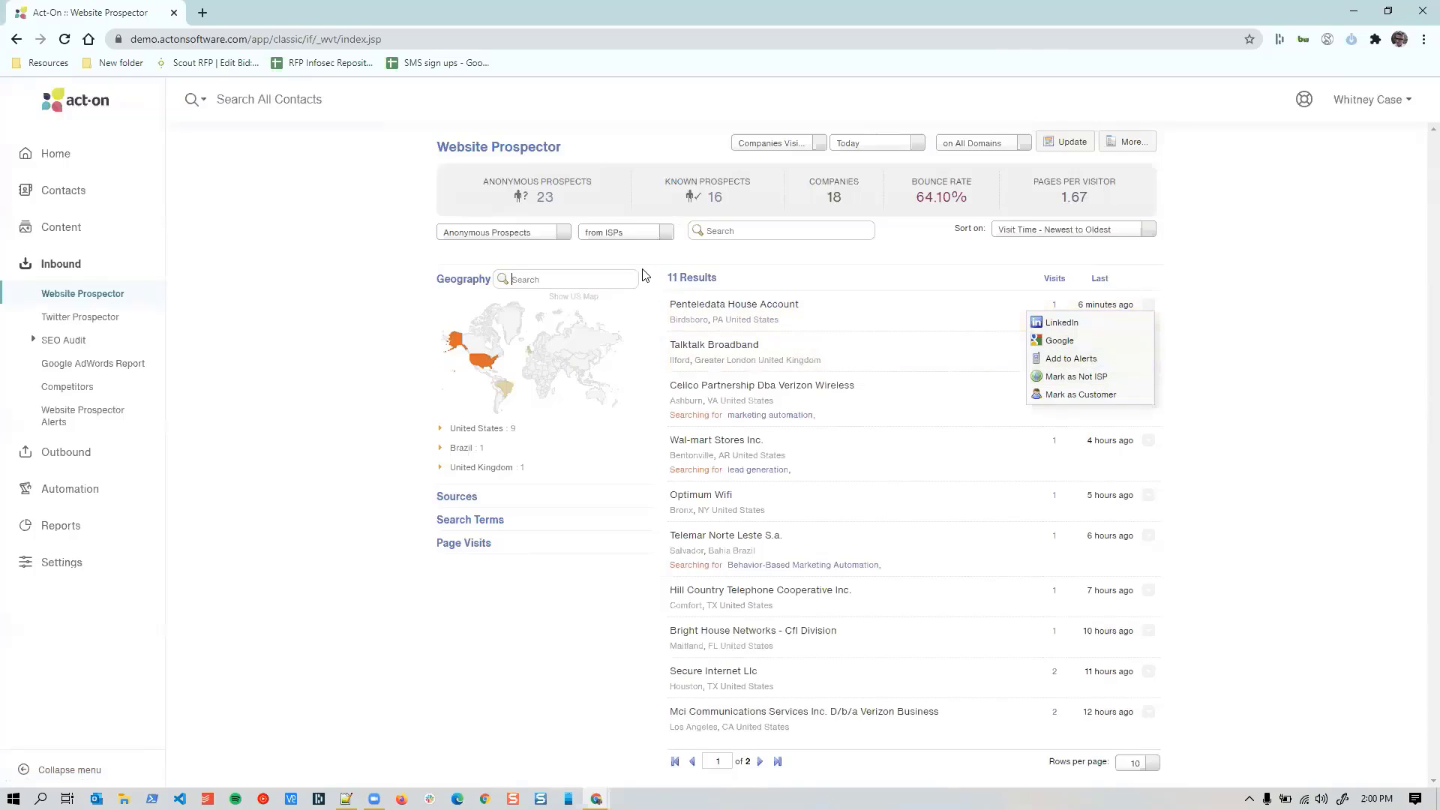
click(646, 276)
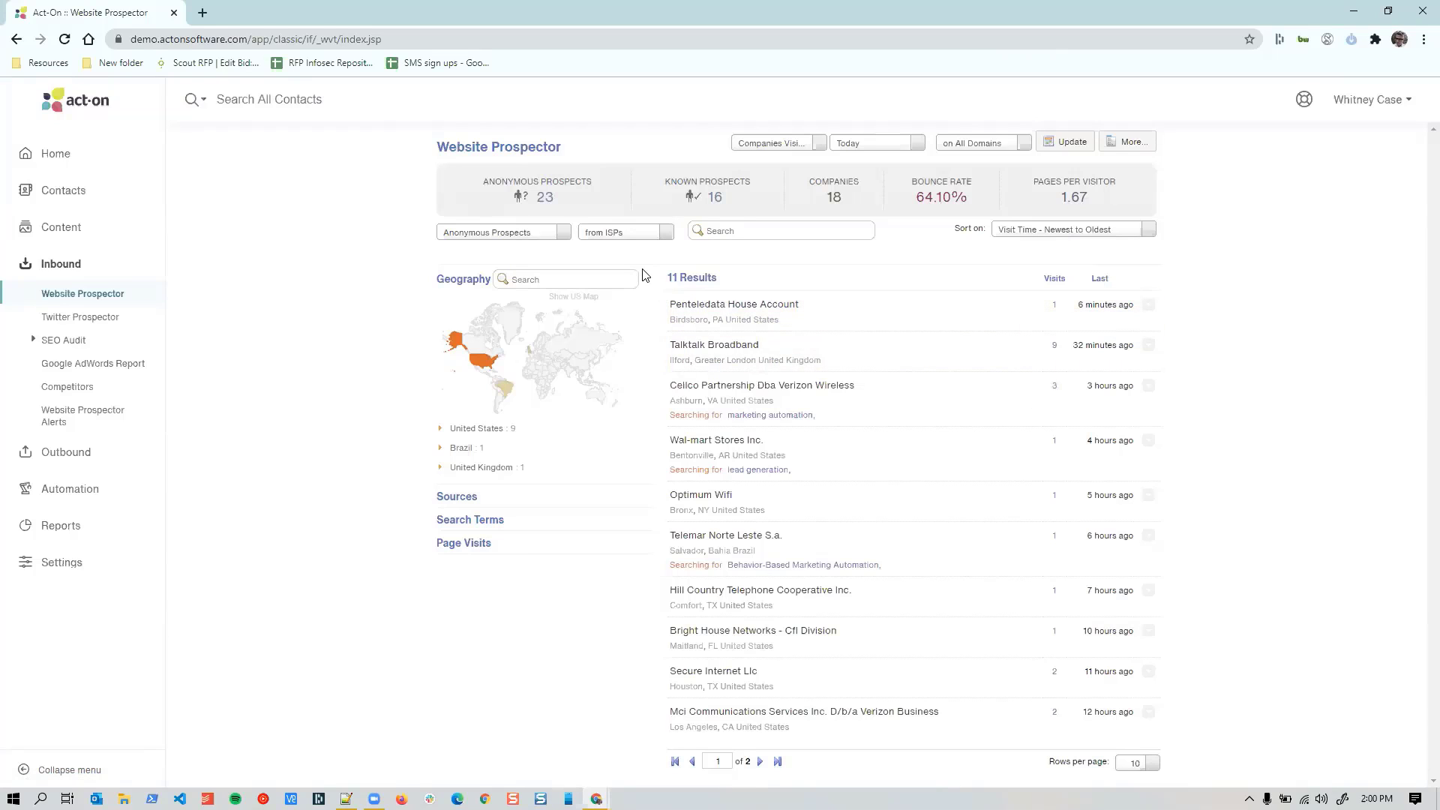
- List Known Prospects from Everywhere in the Website Prospector
click(504, 233)
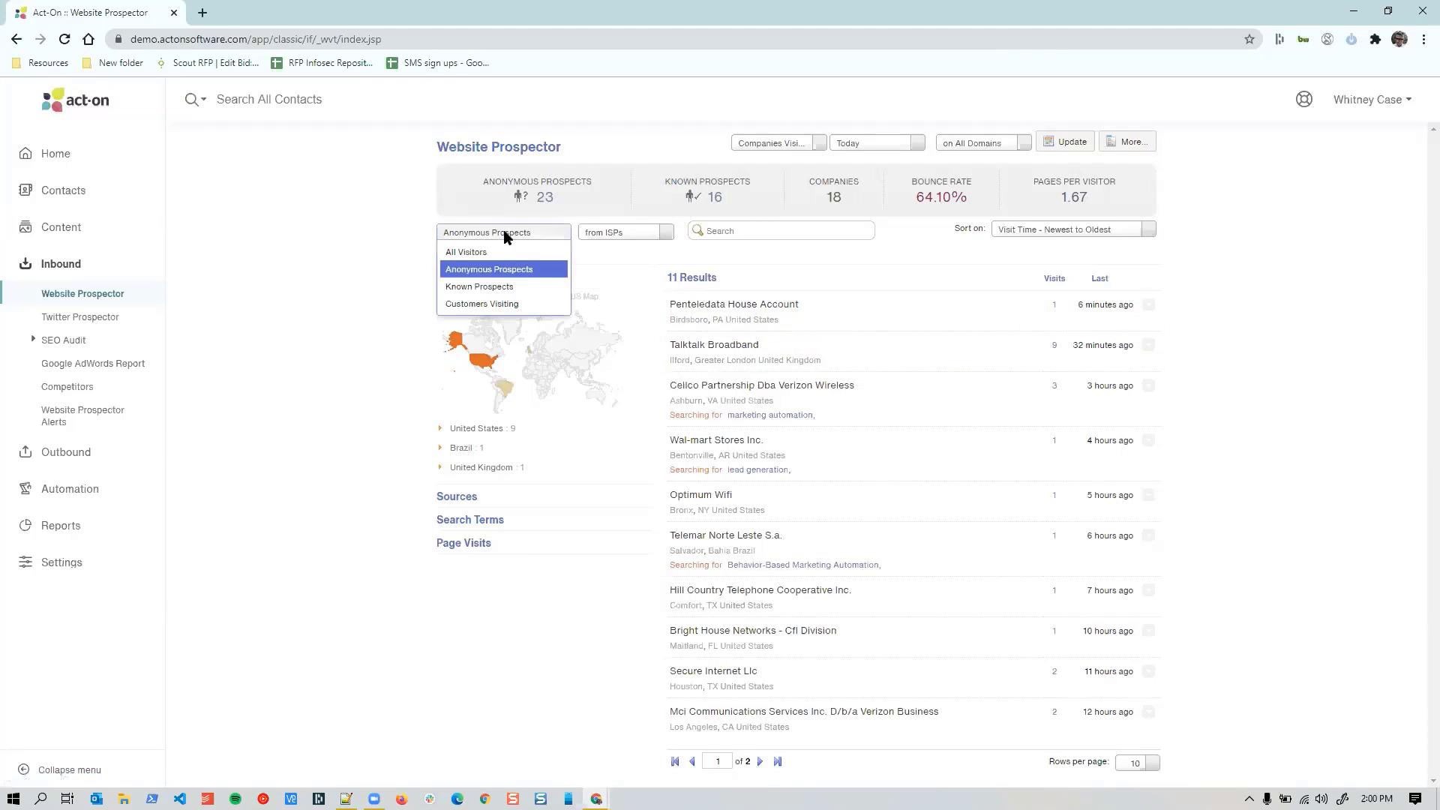
click(502, 286)
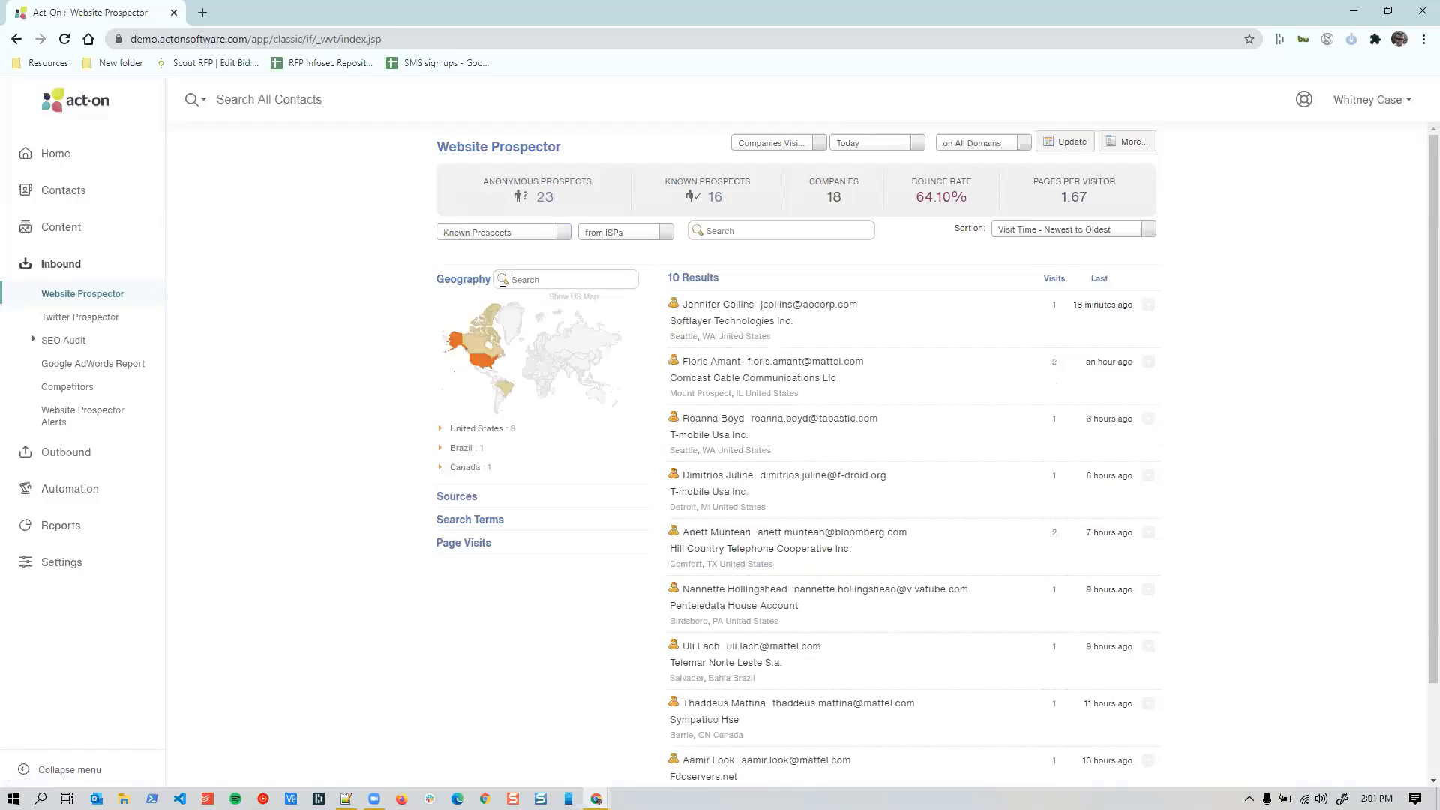
click(625, 233)
click(619, 249)
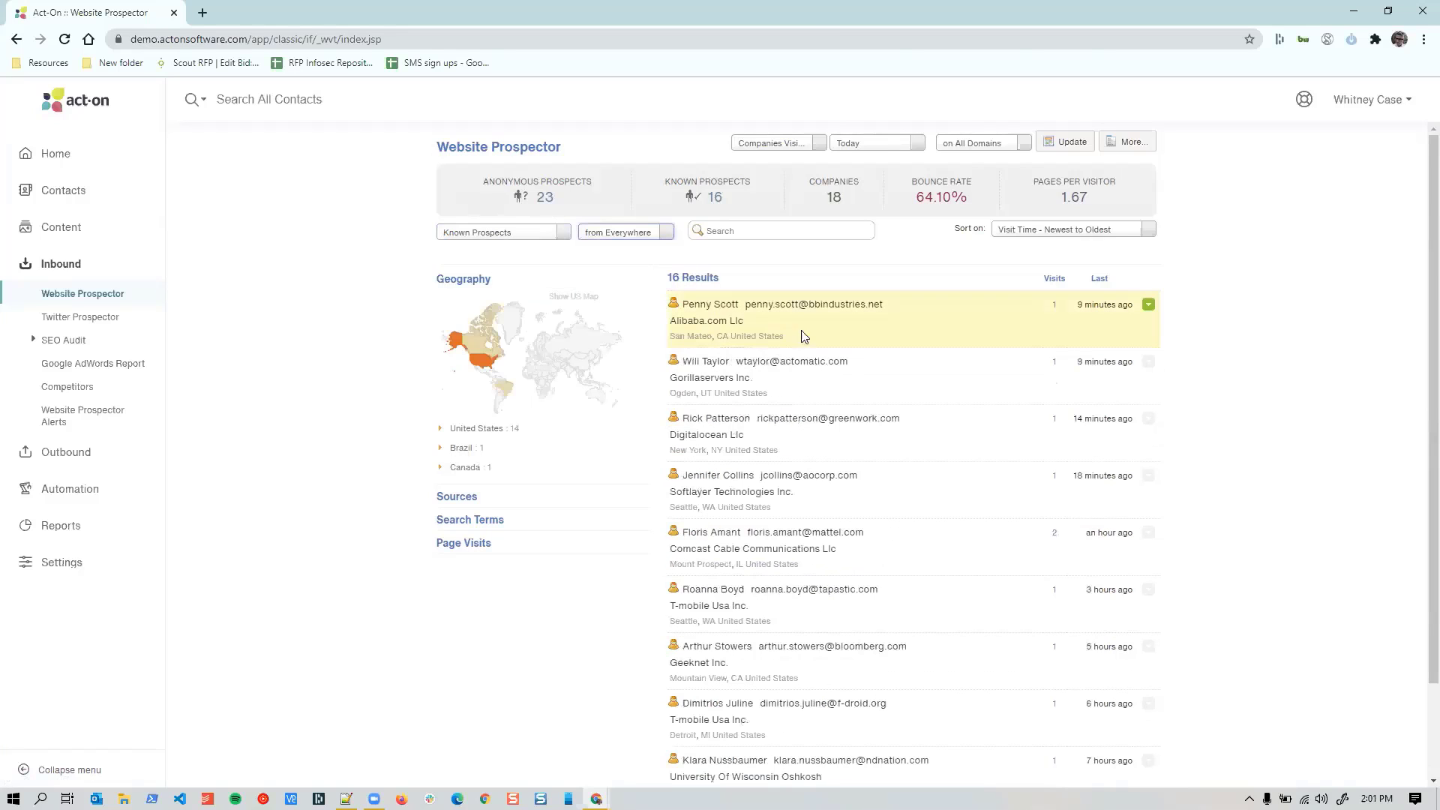
- Open the timeline of the first known prospect's Contact Report and filter it to Email Clicks, Email Opens and Email Sent
click(722, 307)
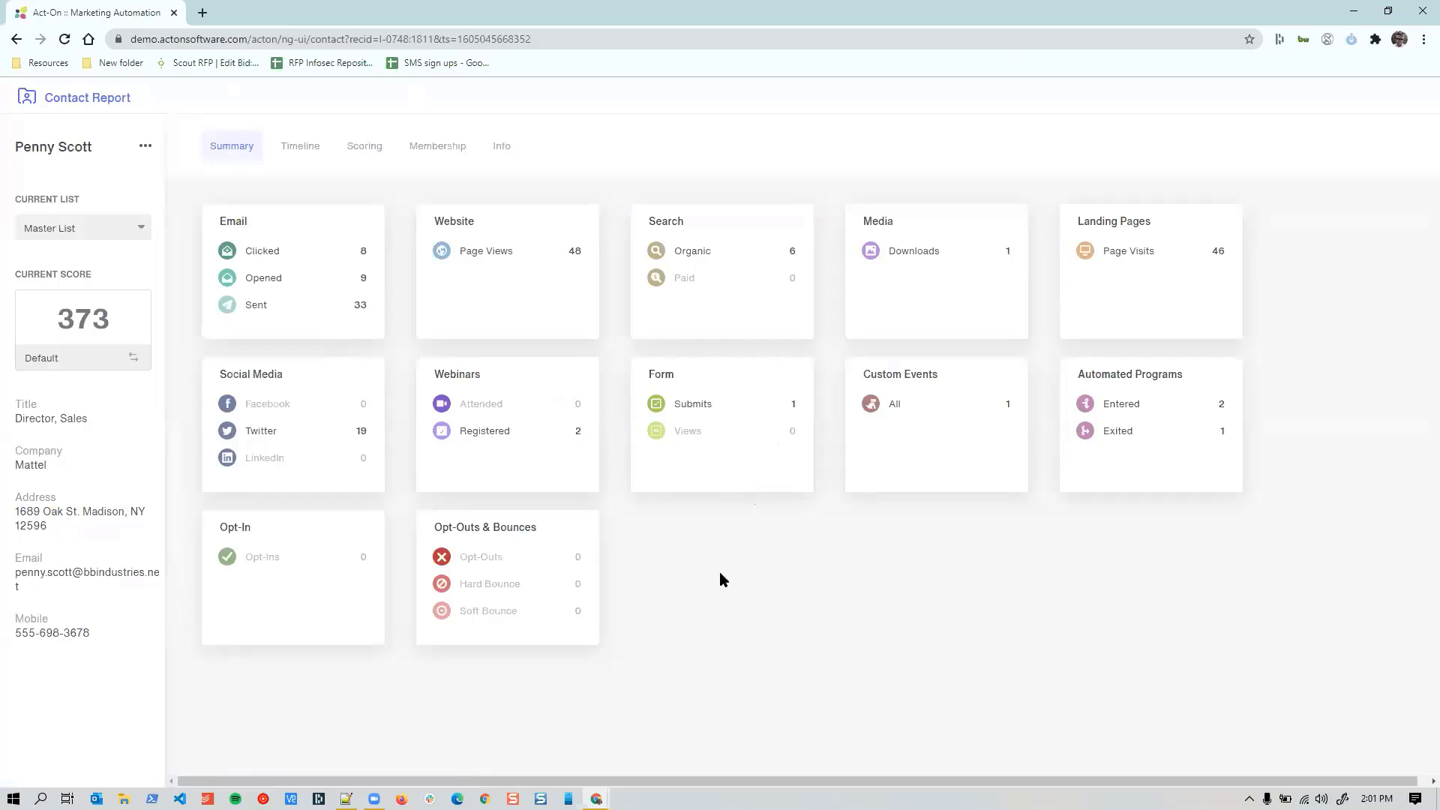
click(313, 152)
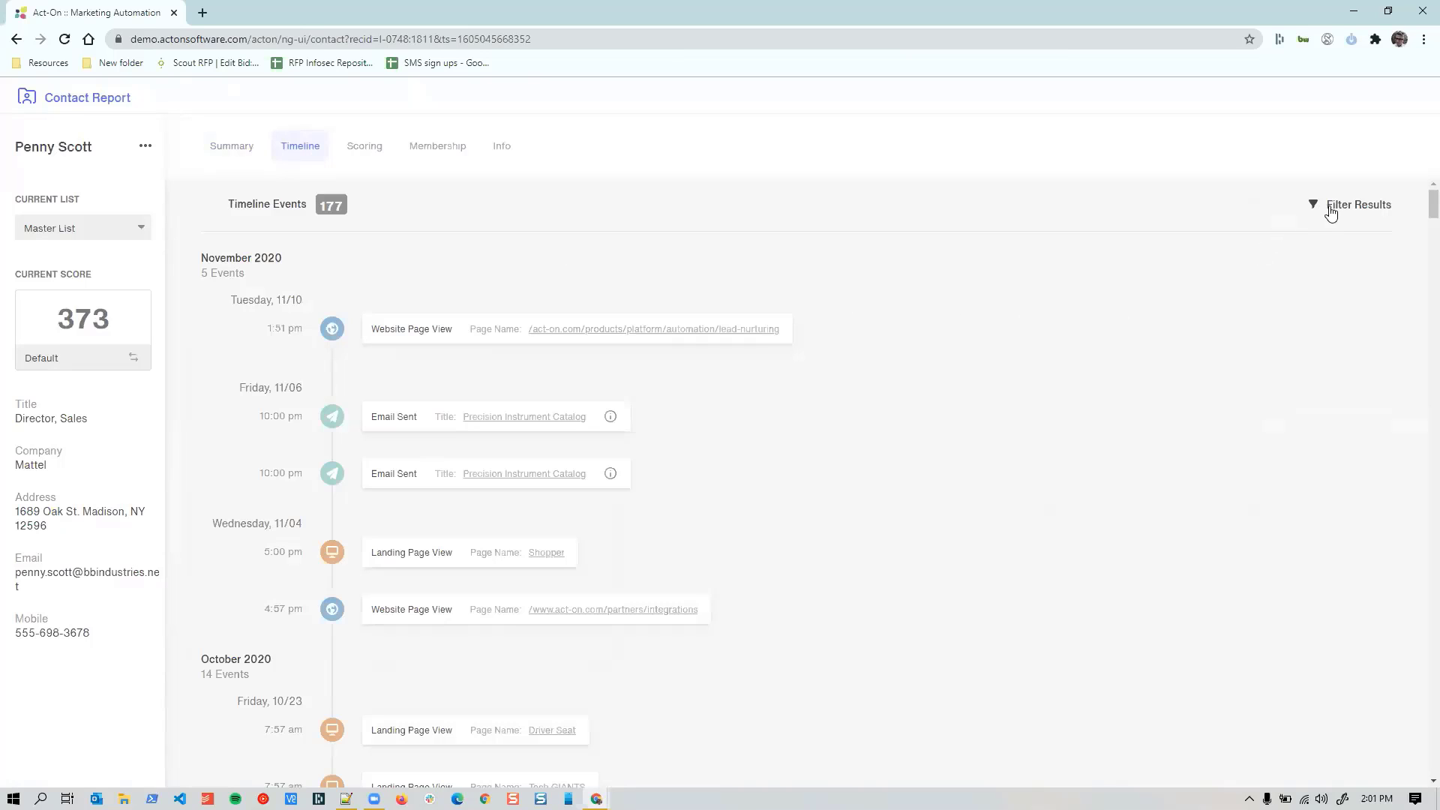
click(1331, 213)
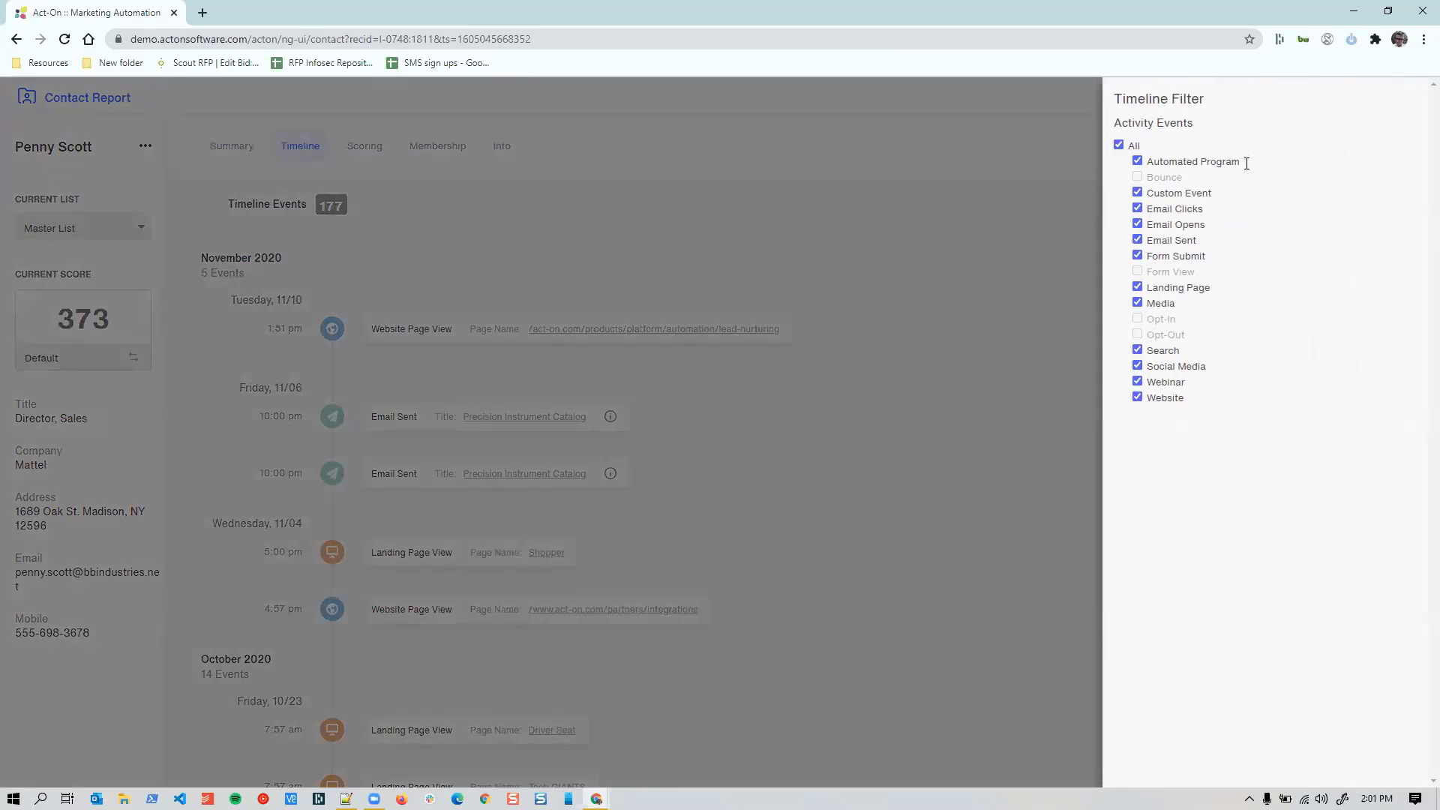
click(1119, 145)
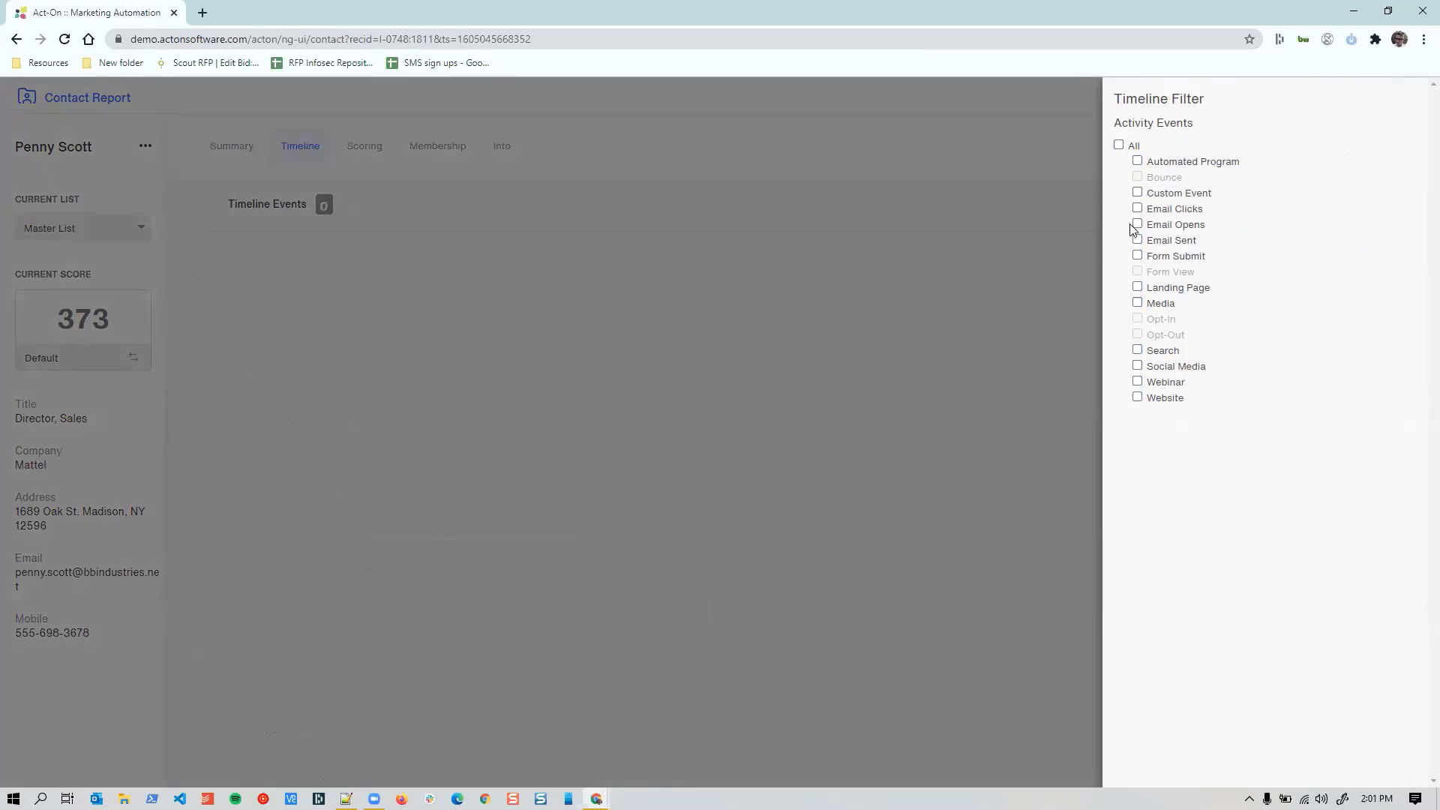
click(1138, 210)
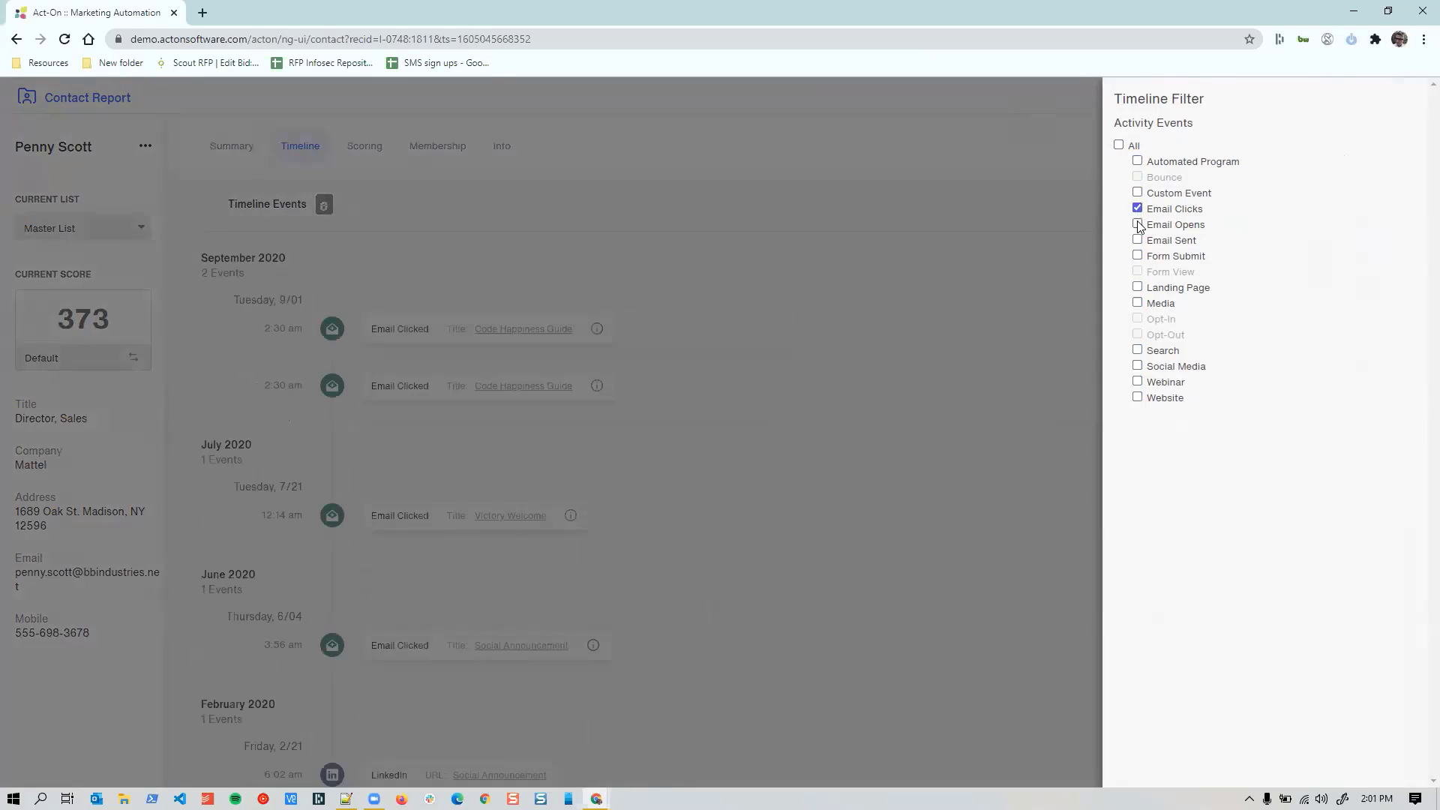
click(1138, 224)
click(1139, 241)
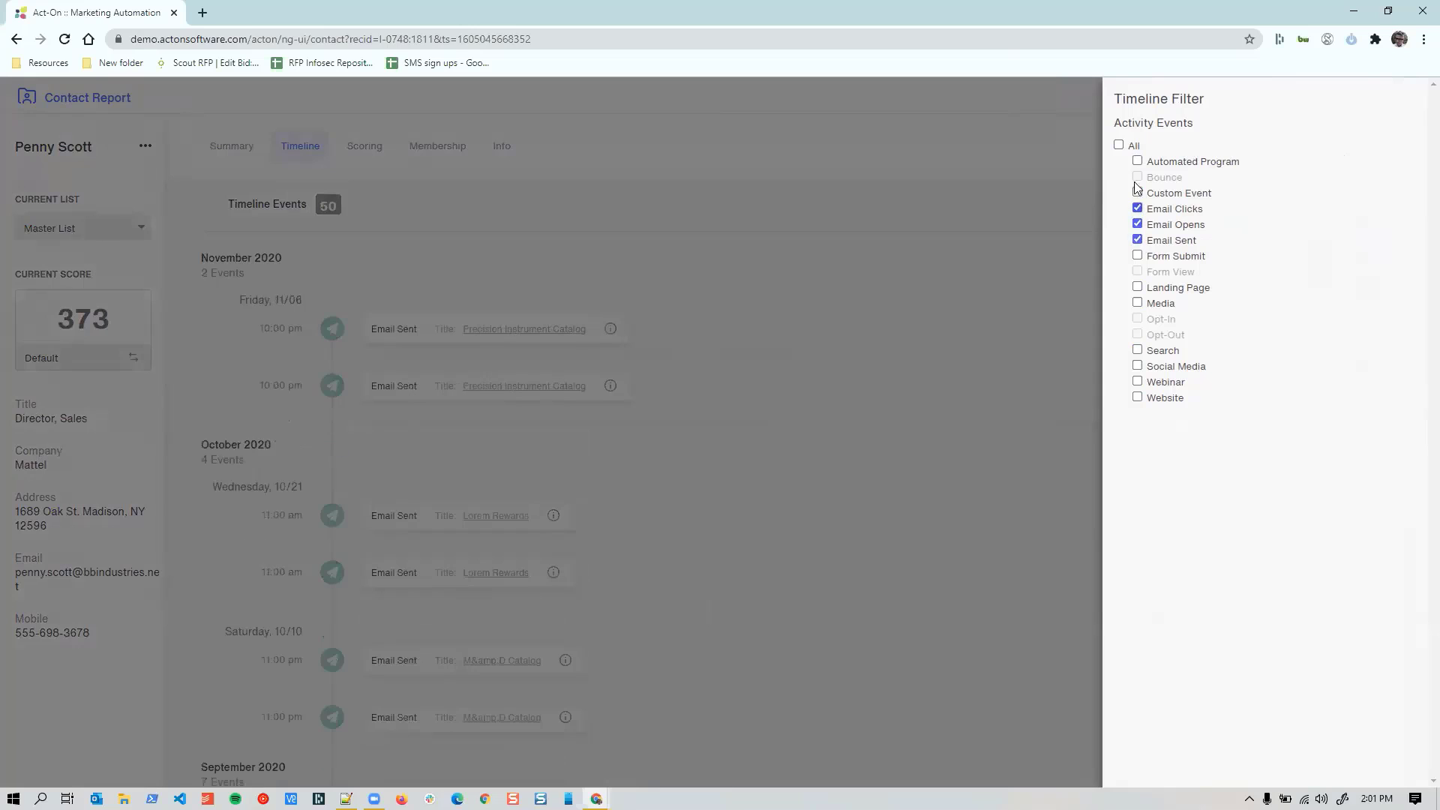
- Reset the timeline filter to all activity events and look through the November and October 2020 events
click(1120, 145)
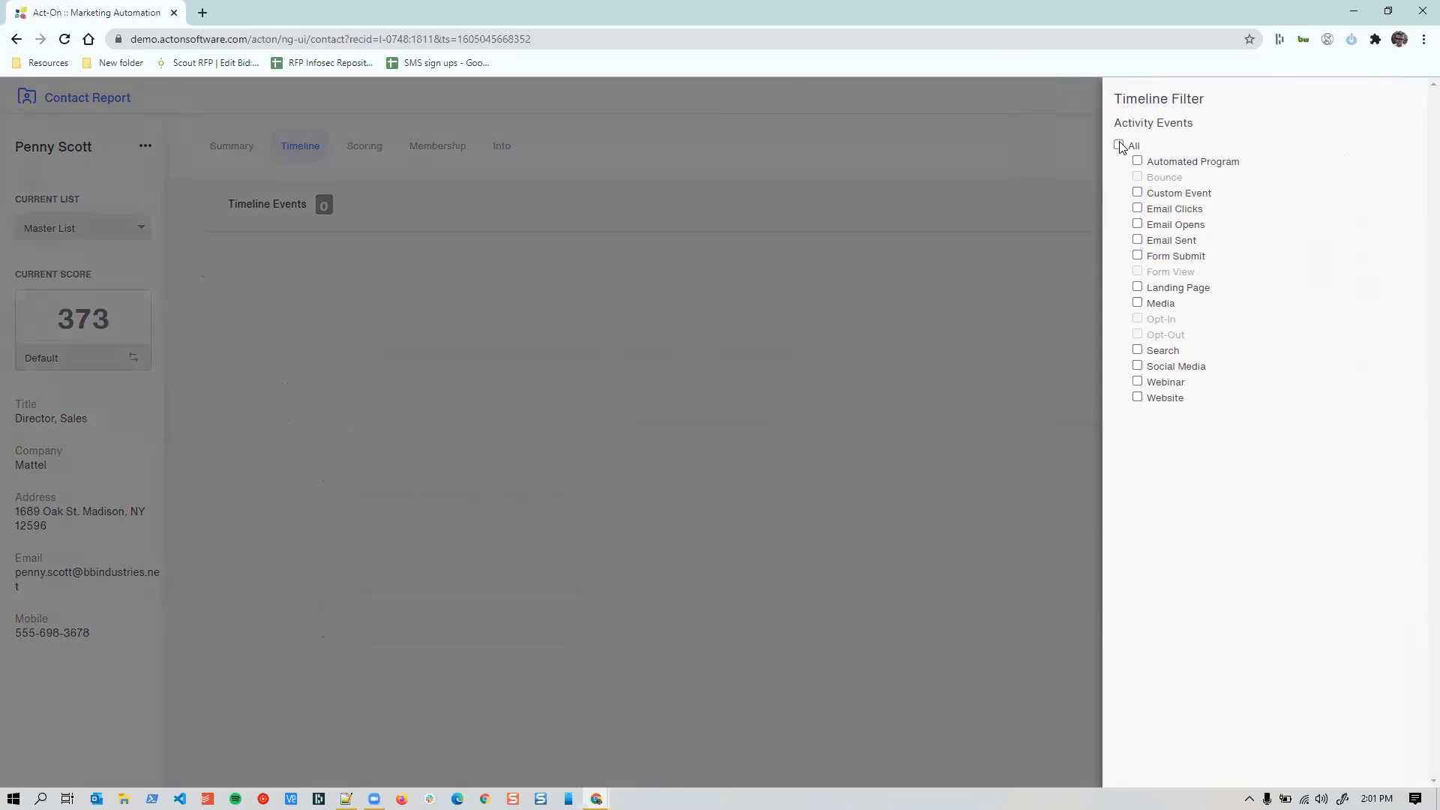
click(1120, 146)
click(992, 306)
scroll(948, 411, down, 1)
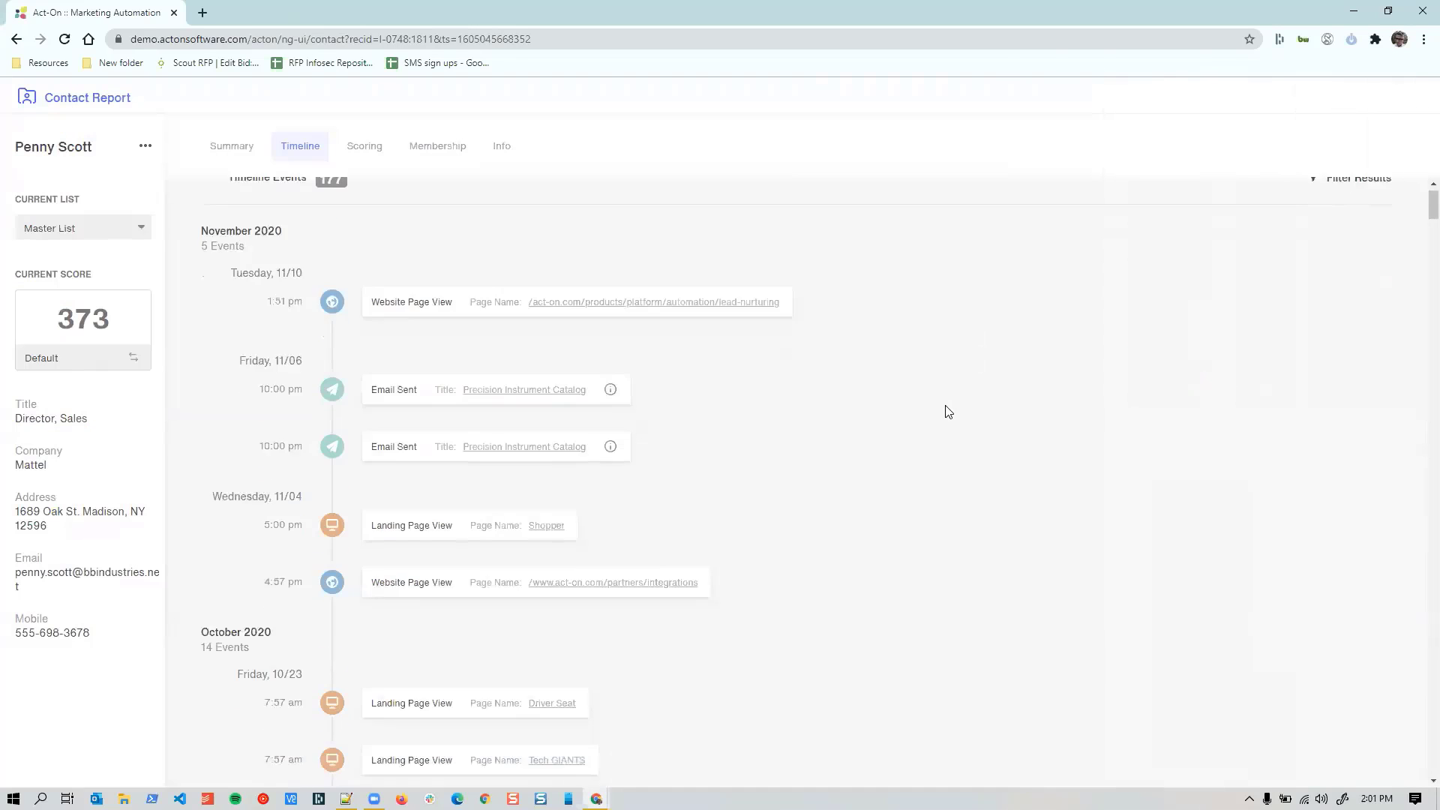
scroll(452, 436, down, 2)
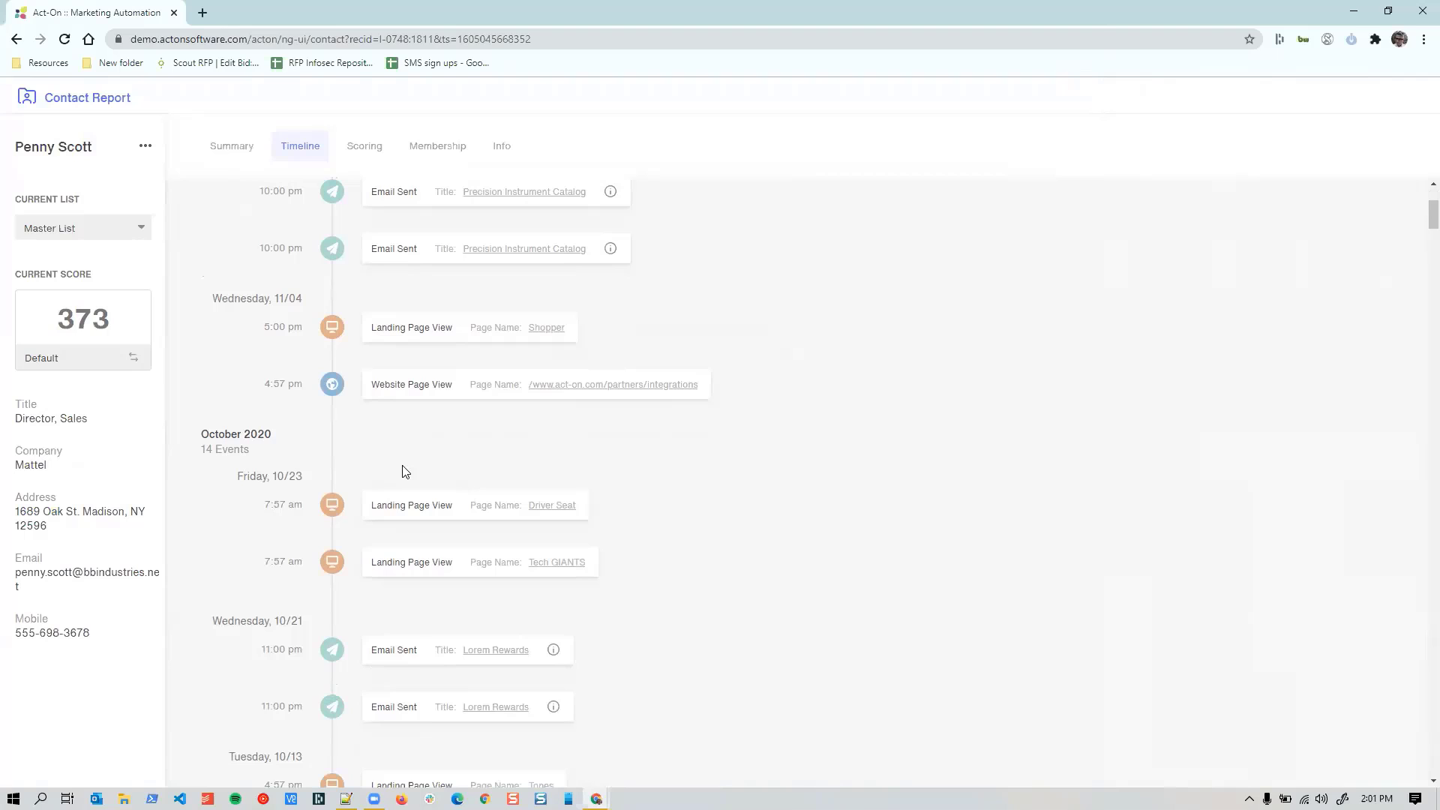
scroll(416, 345, up, 3)
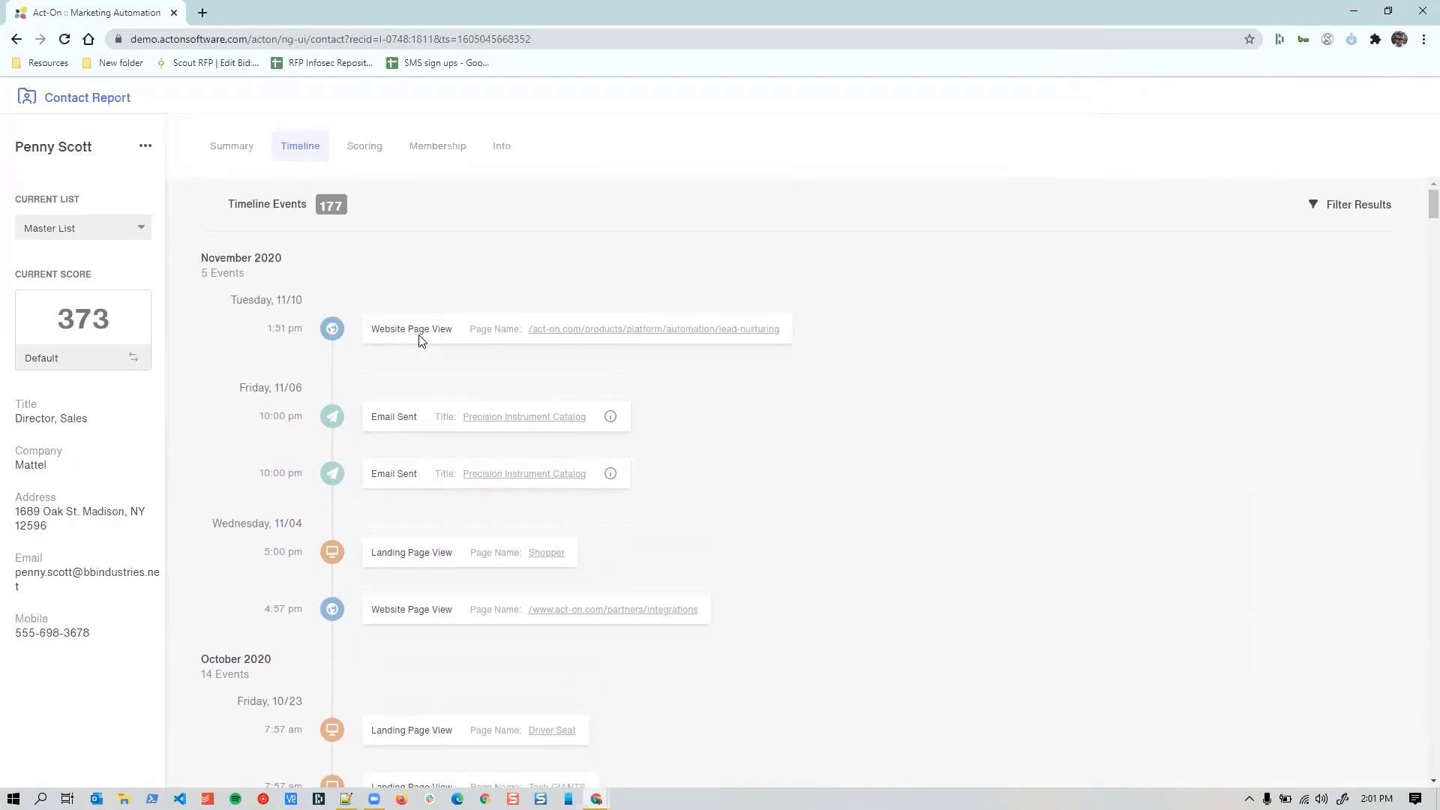
- Preview the sent Precision Instrument Catalog email from the timeline, close it and show the contact's scoring breakdown
click(516, 417)
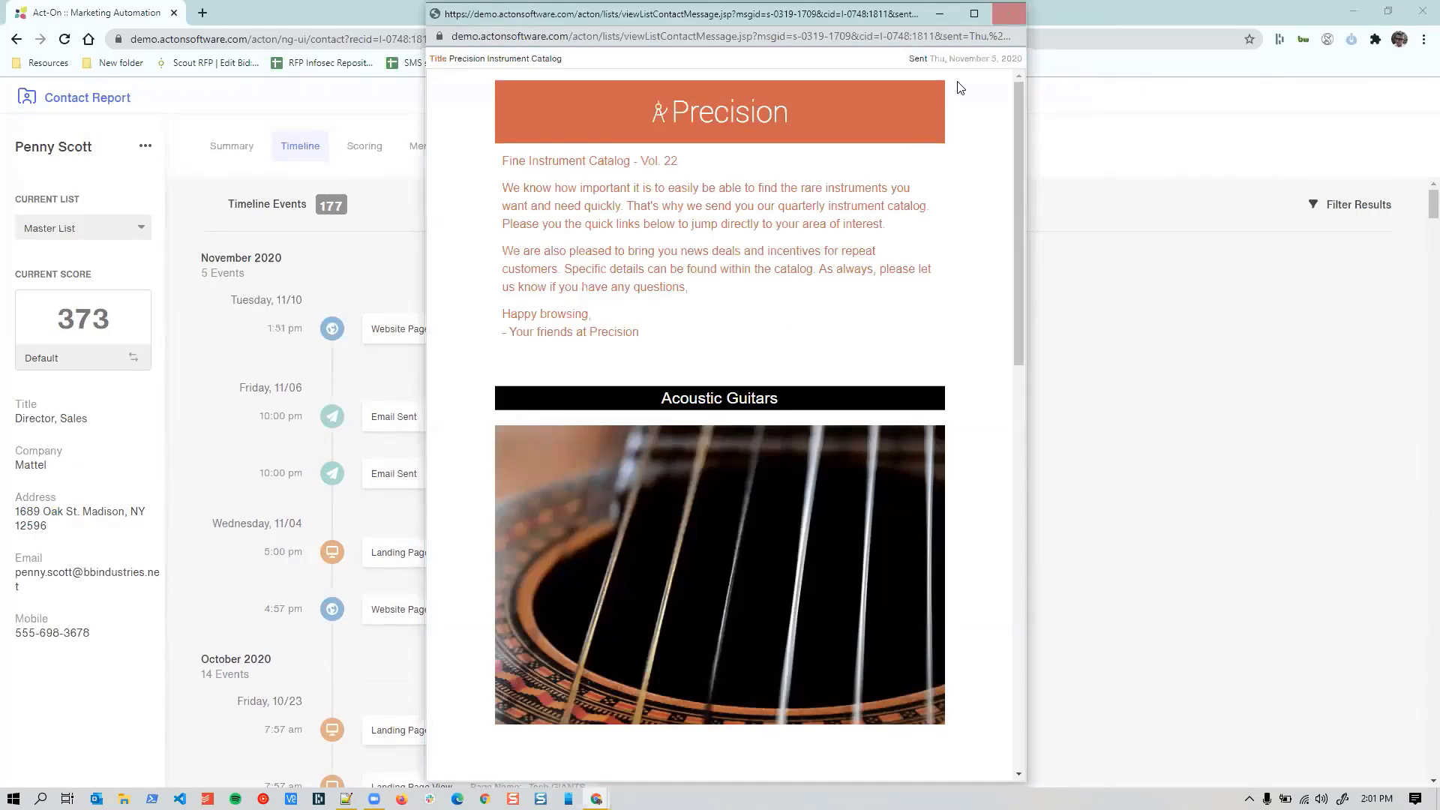
click(1009, 14)
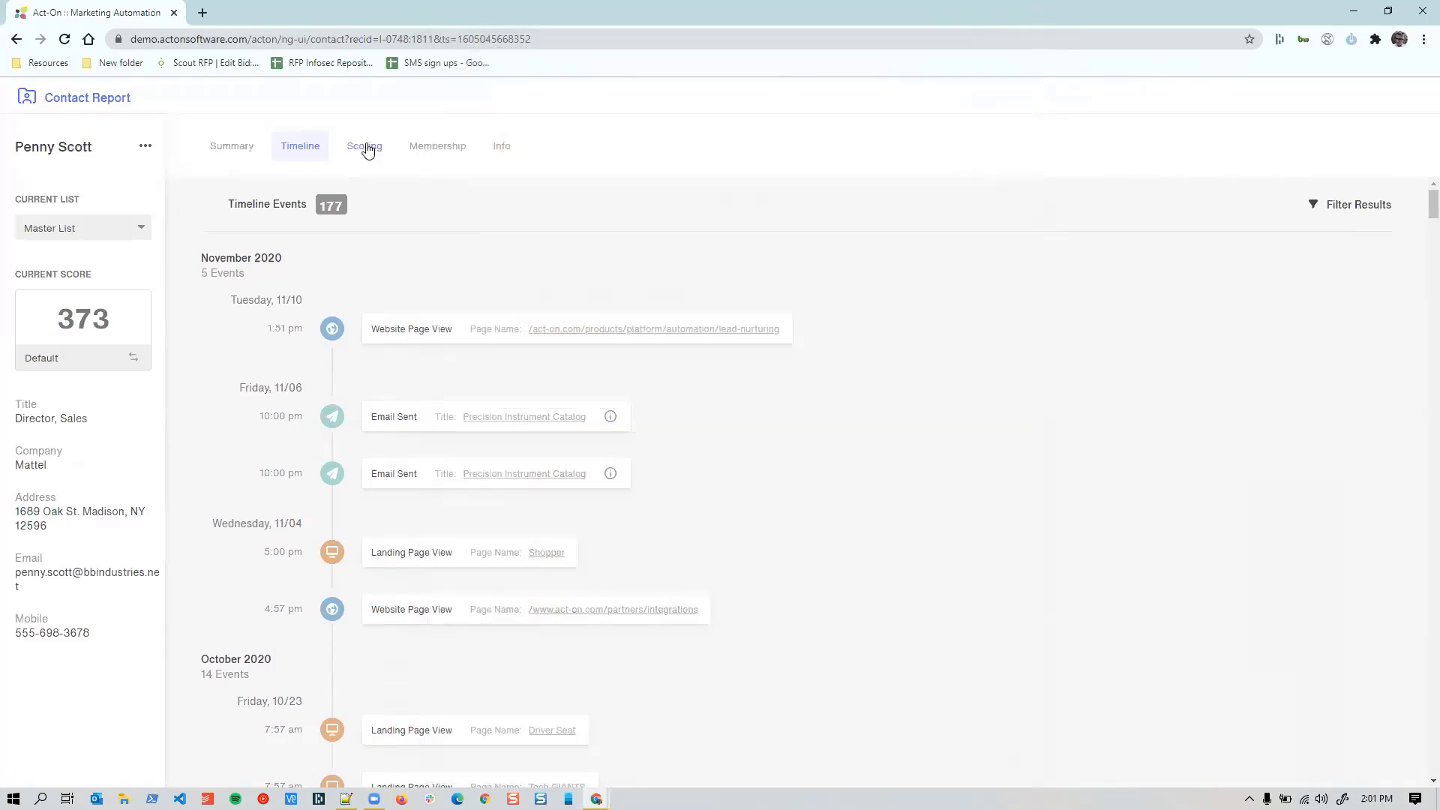
click(367, 149)
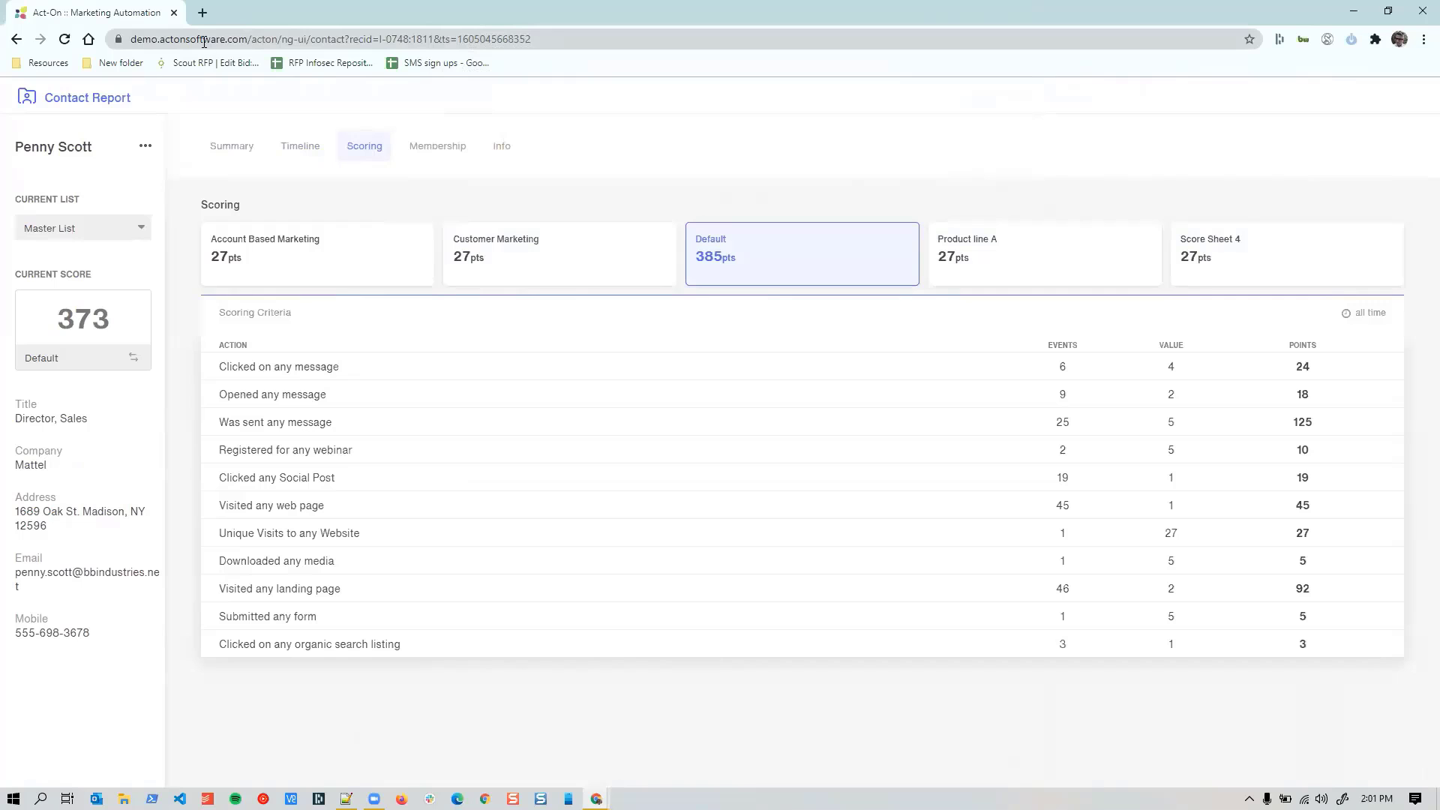
- Close the Act-On Contact Report window and bring the contact record's detail section into view in Salesforce
drag(306, 9, 389, 185)
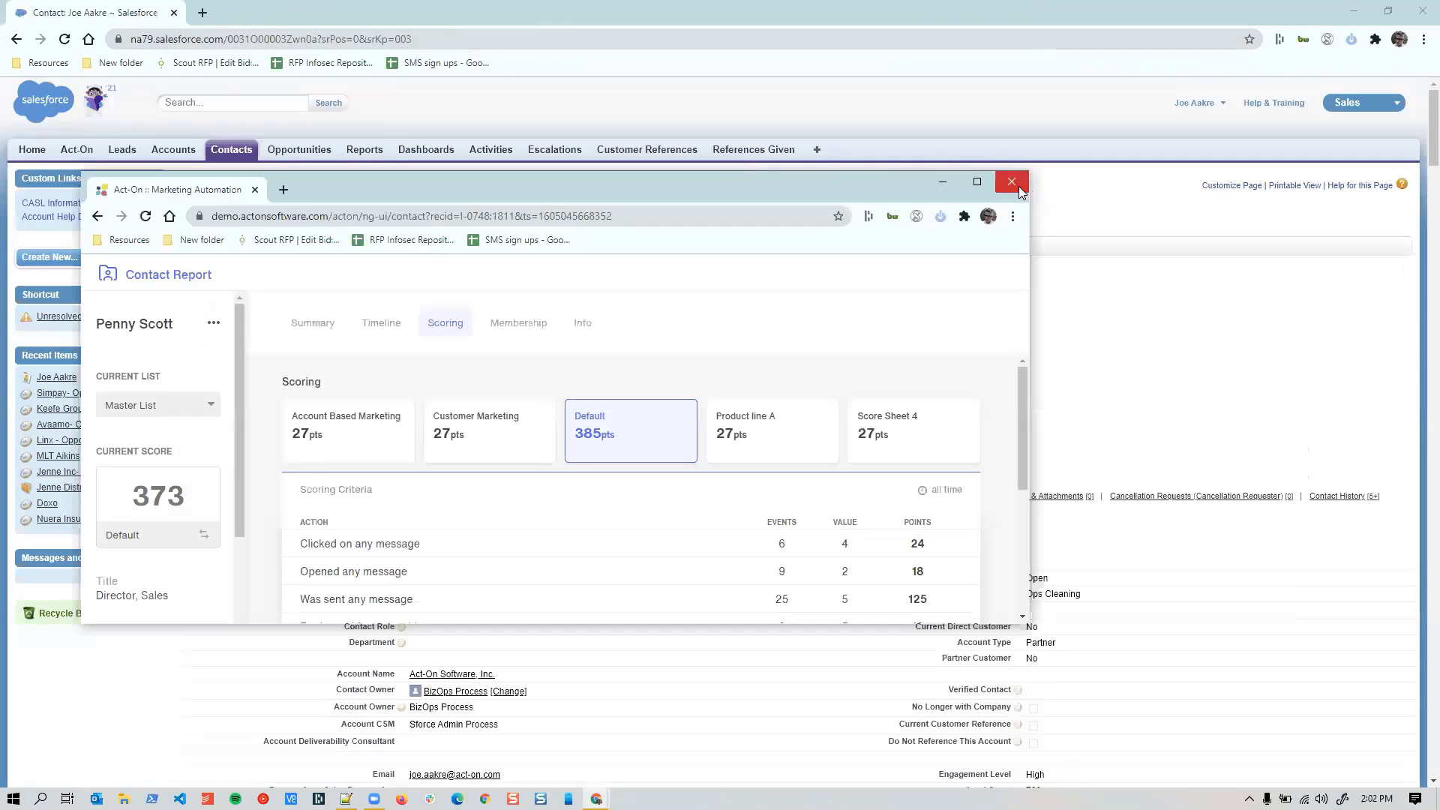
click(1019, 188)
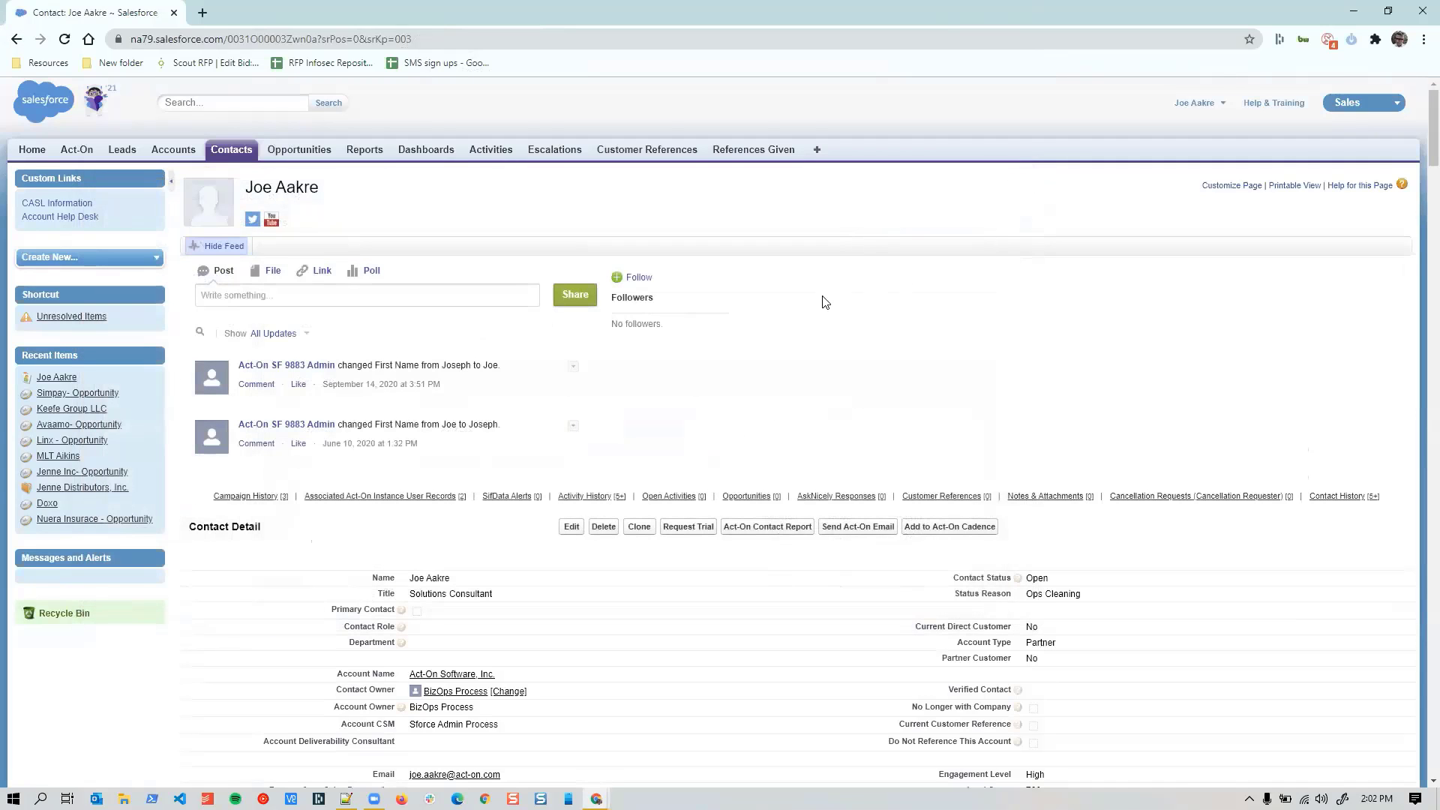
drag(180, 193, 311, 190)
click(315, 192)
scroll(919, 336, down, 1)
scroll(919, 336, down, 1)
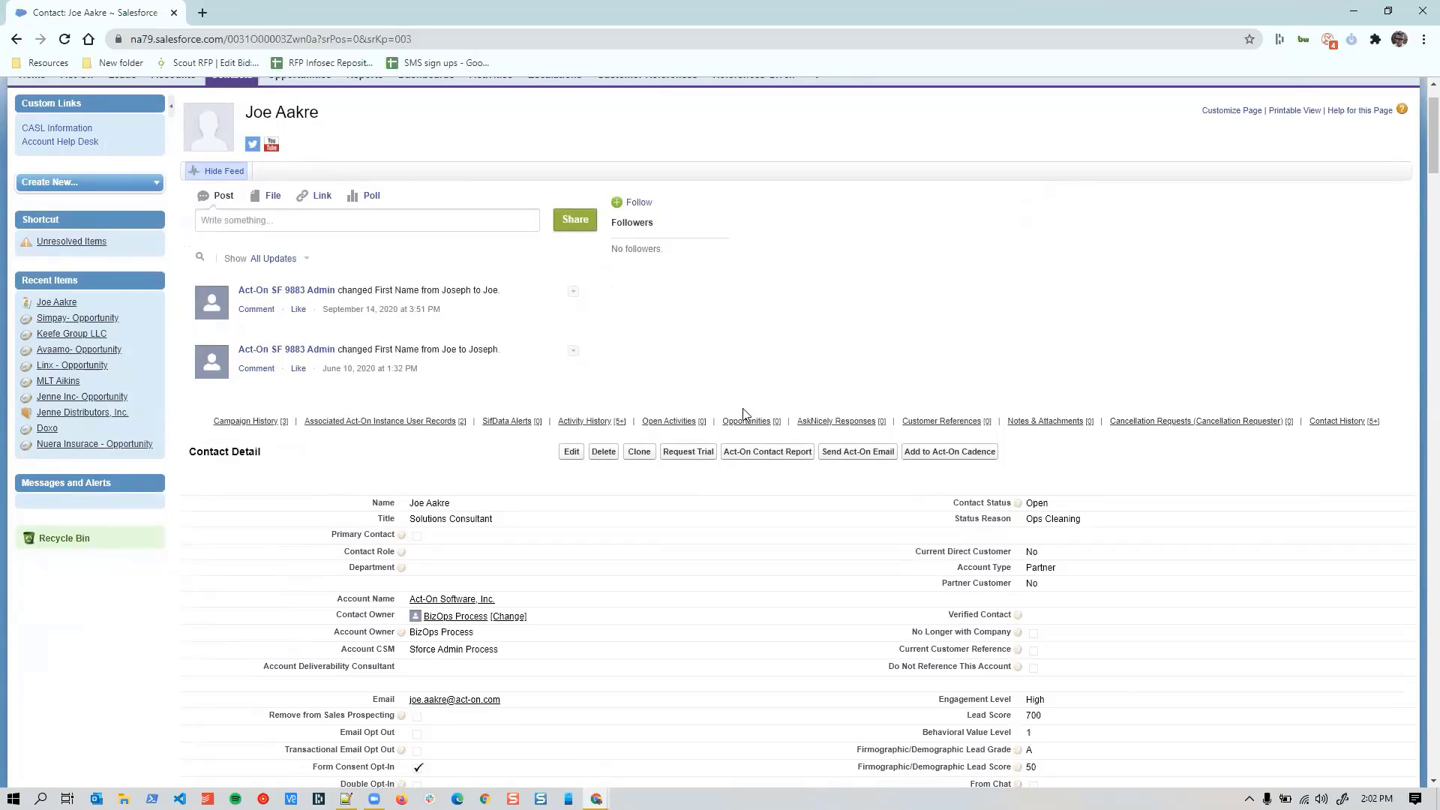
- Launch the Act-On Contact Report from the Salesforce contact and reposition and enlarge its window
click(761, 453)
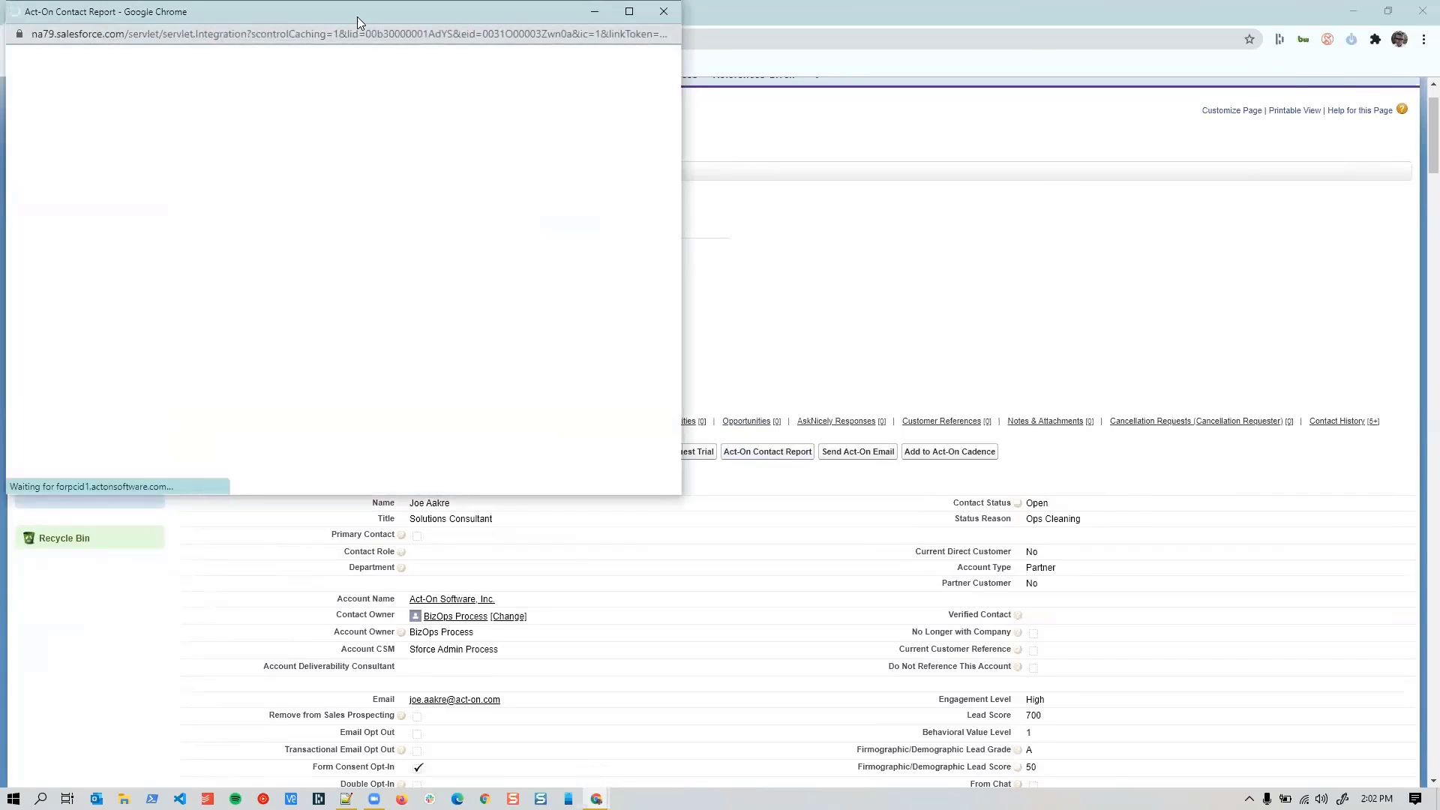
drag(363, 26, 764, 212)
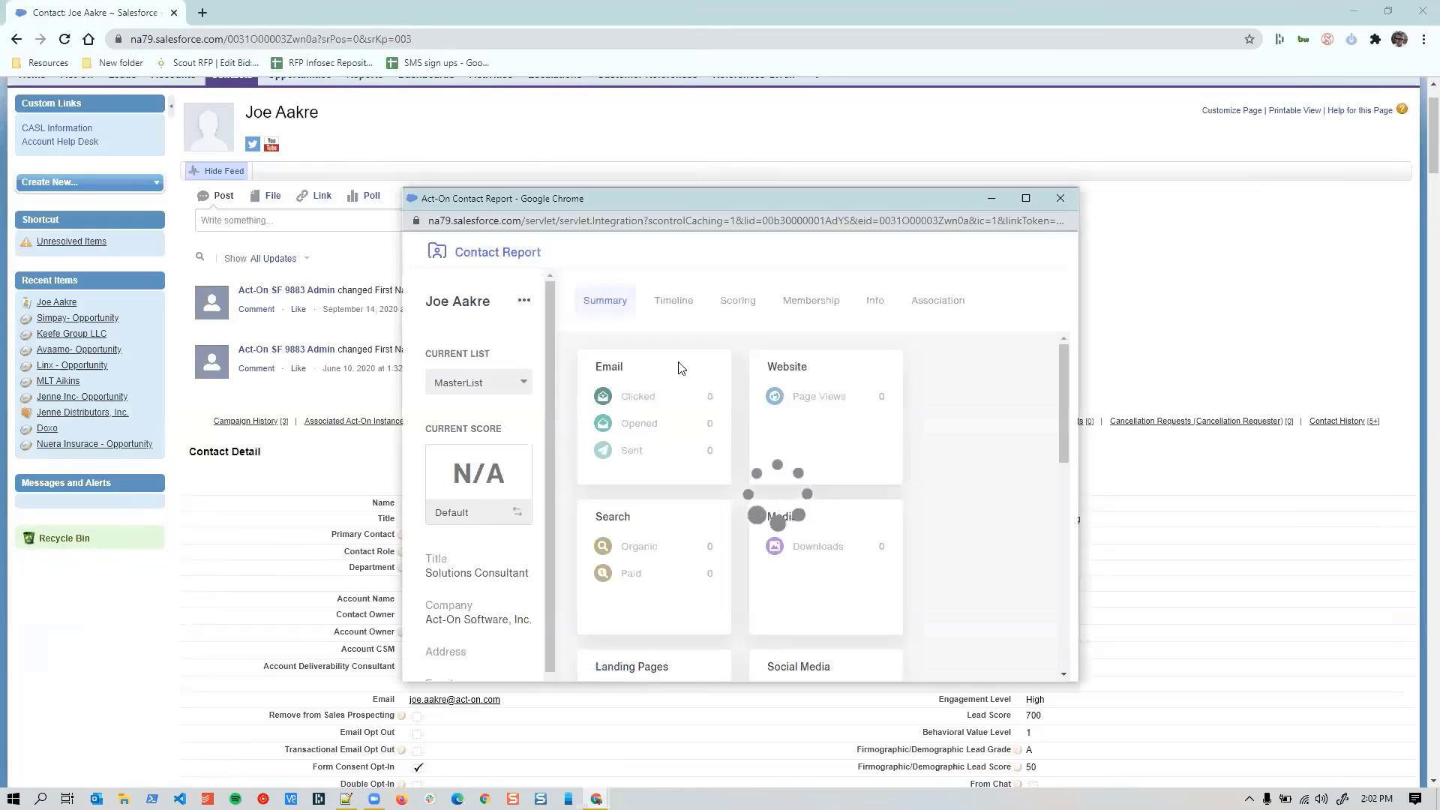
drag(783, 203, 764, 136)
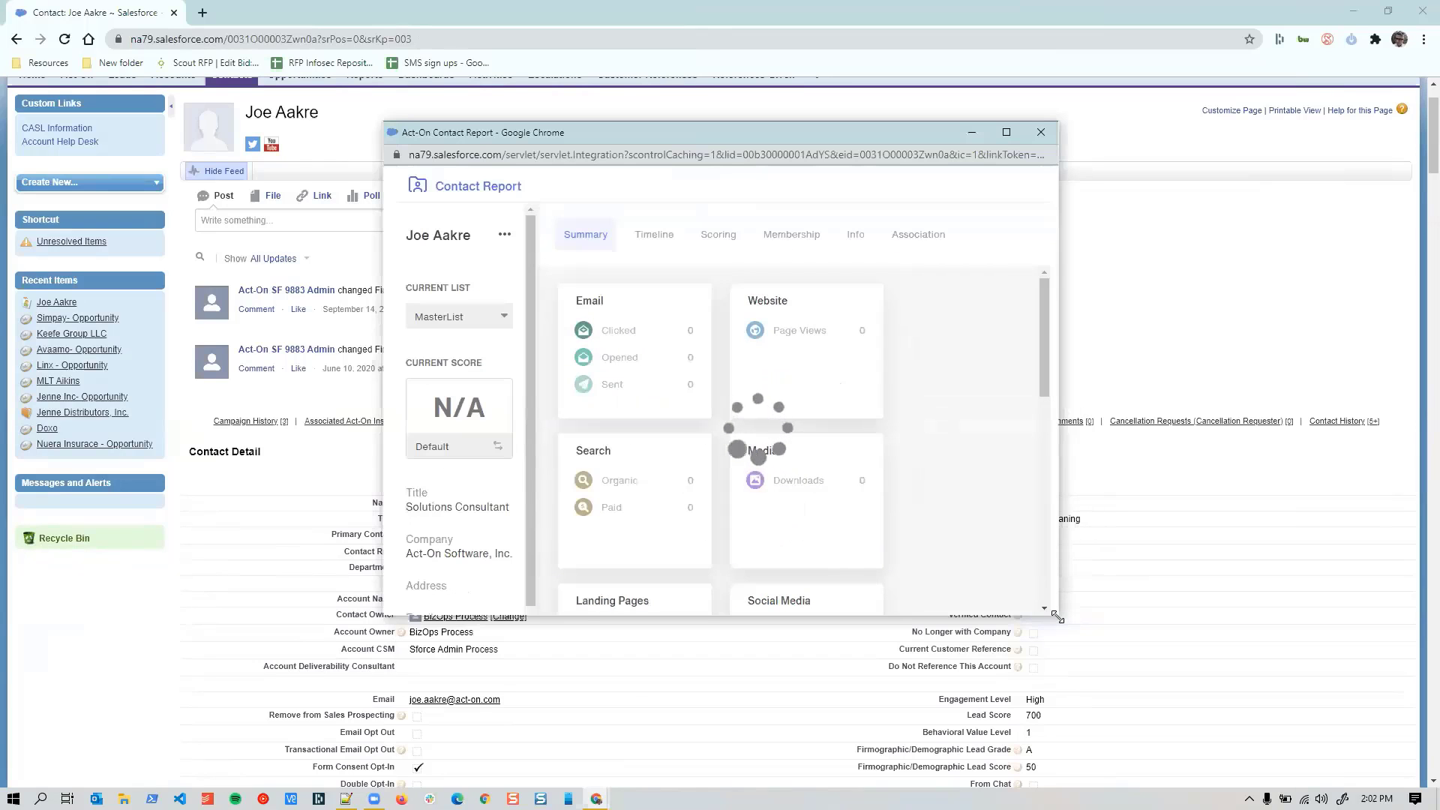
drag(1058, 615, 1177, 702)
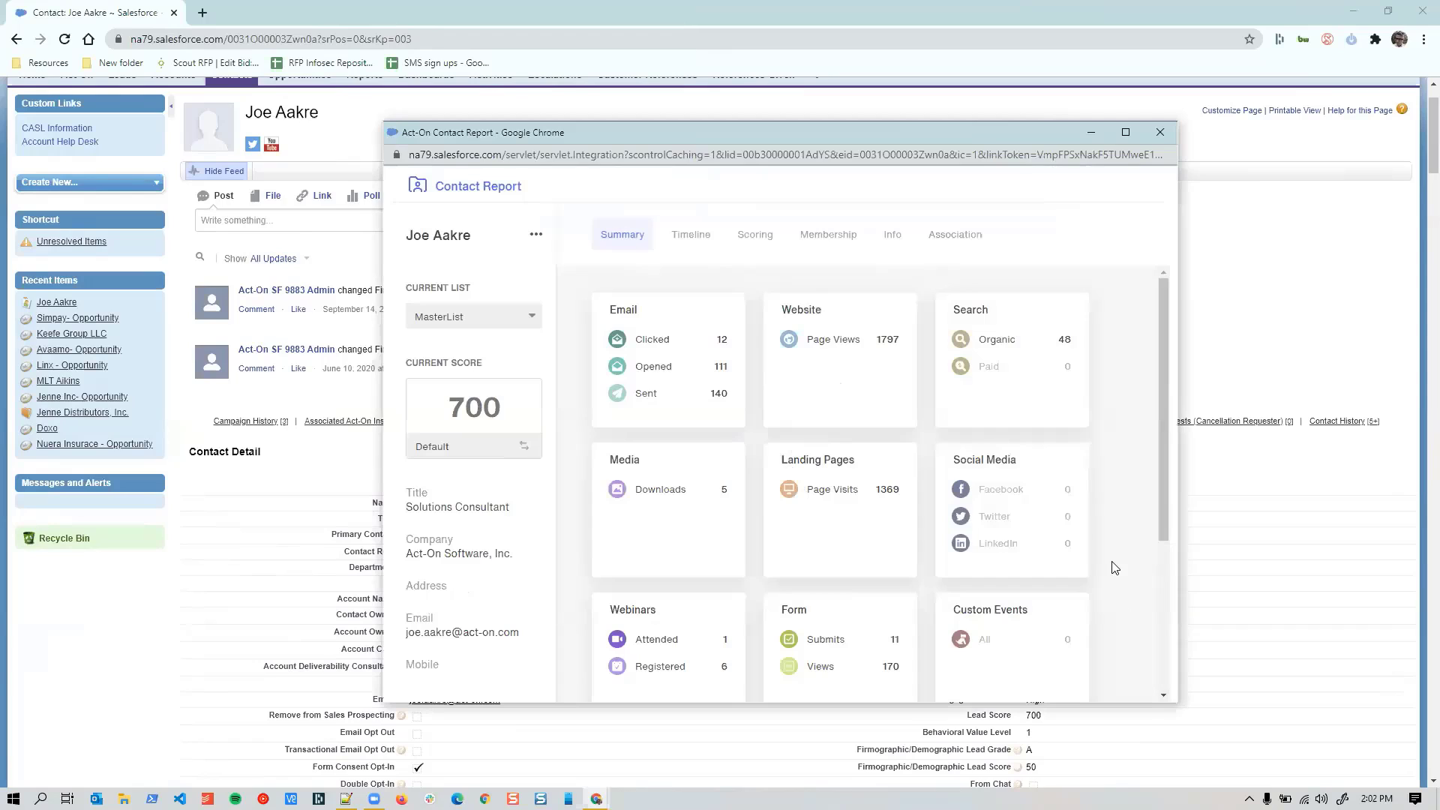
- Examine the contact's email events from October and November 2020 in the embedded report's timeline
click(660, 368)
scroll(951, 444, down, 2)
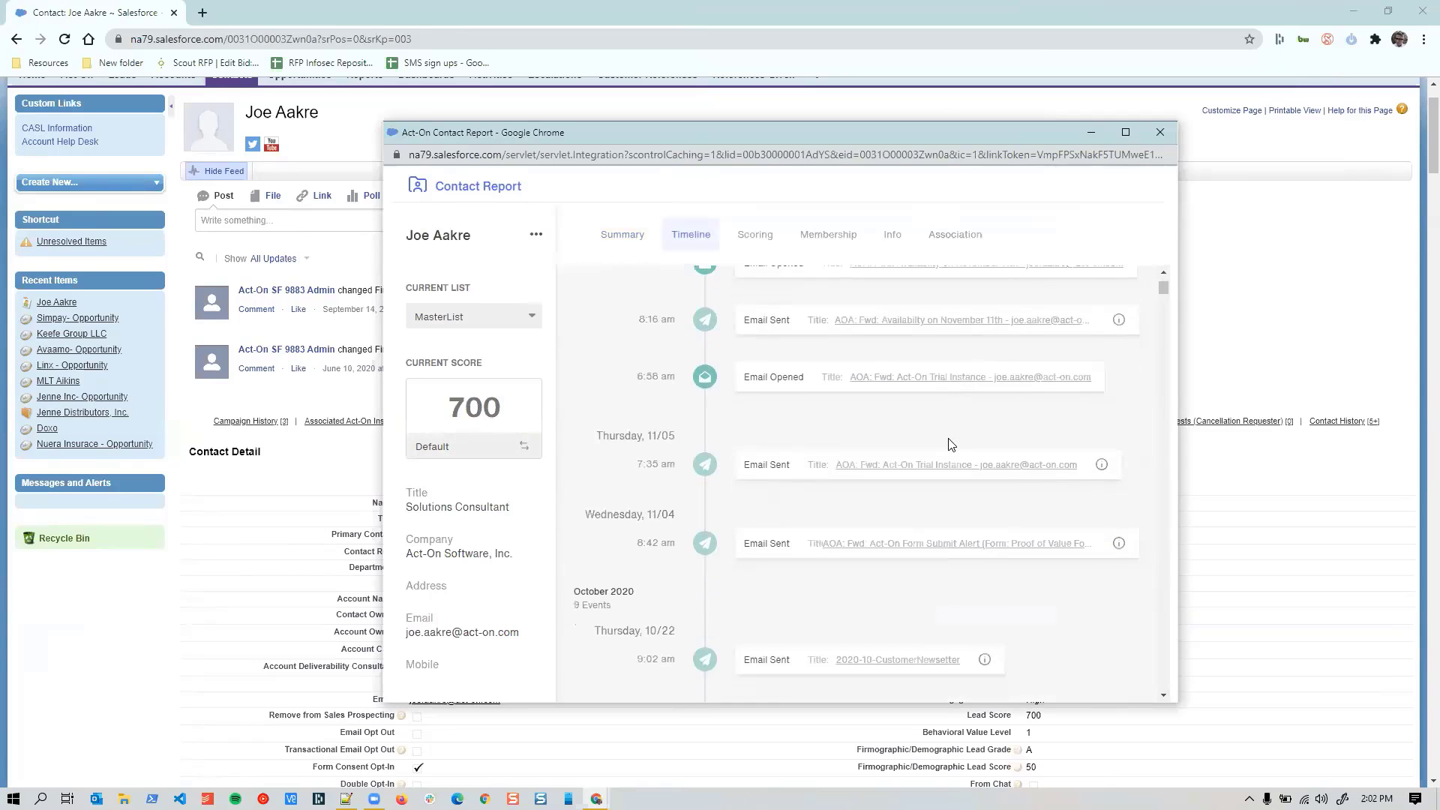
scroll(948, 443, down, 1)
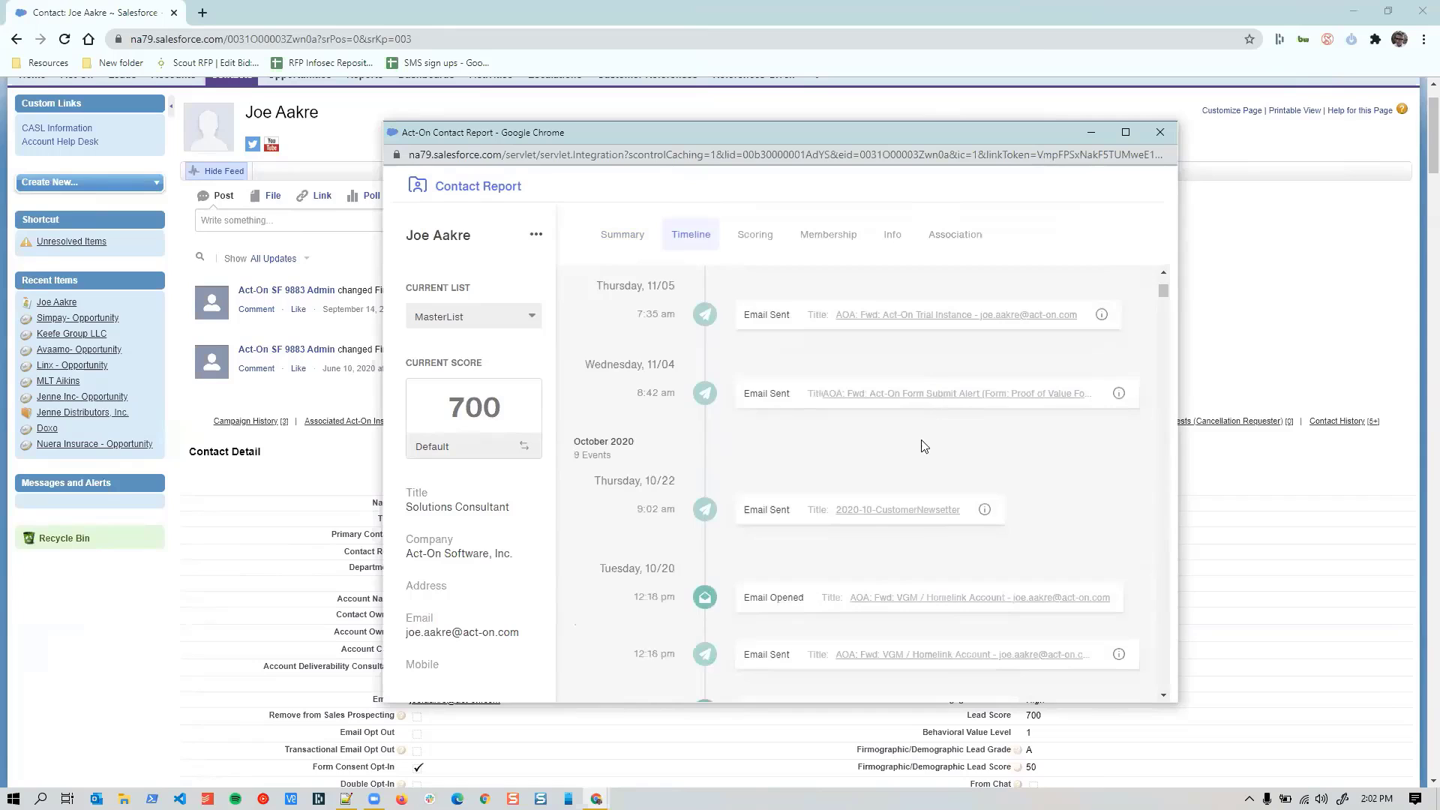
scroll(900, 446, up, 2)
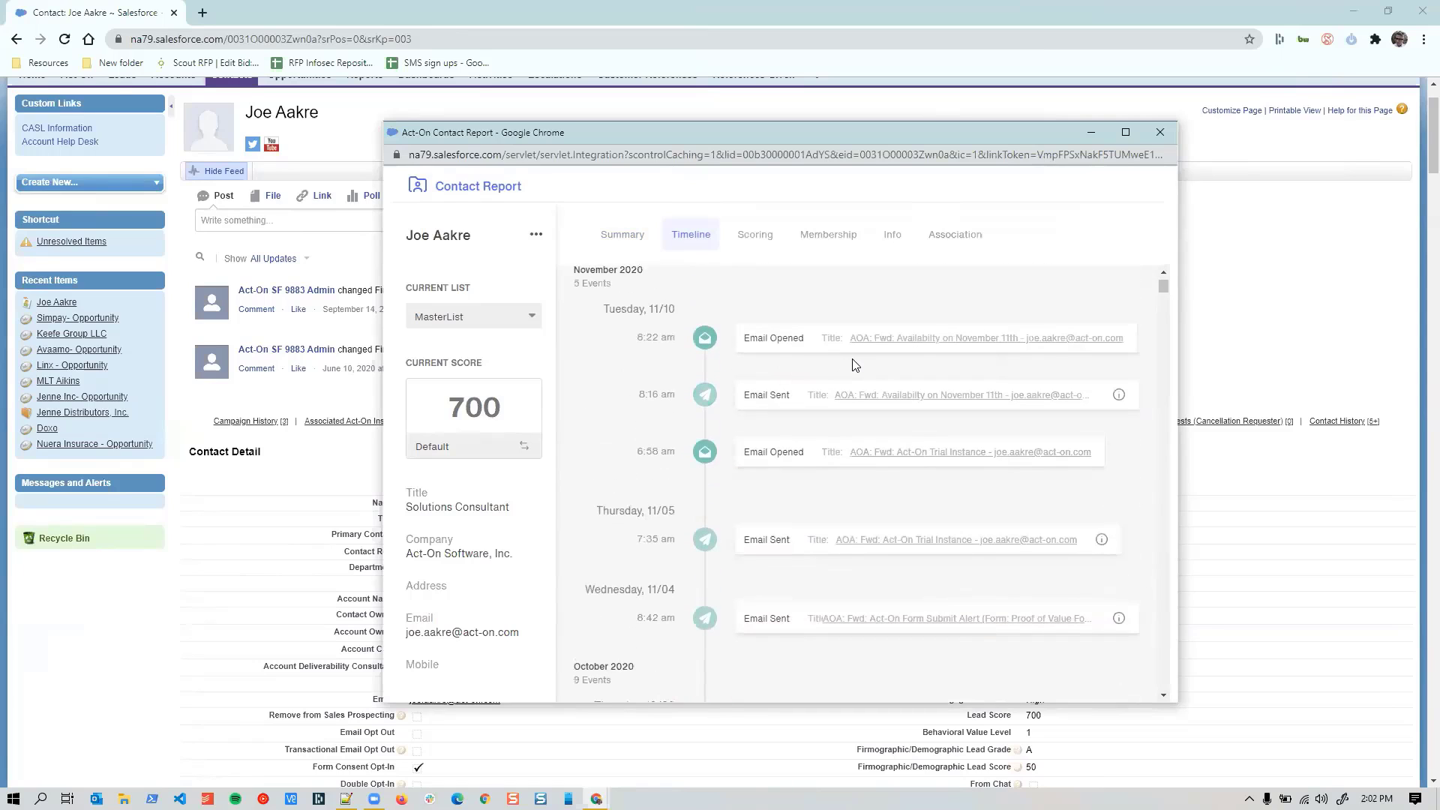
scroll(856, 365, down, 2)
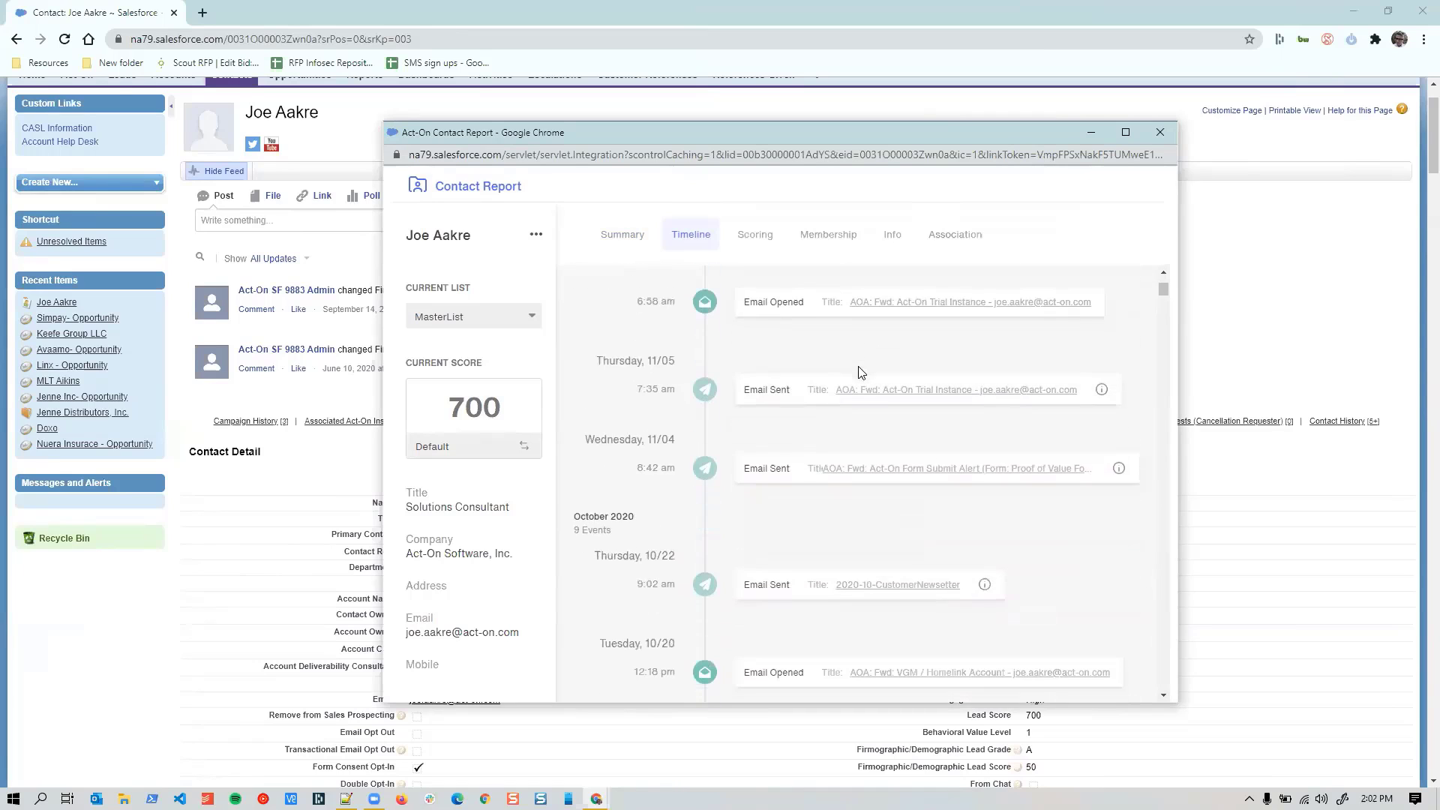
- Preview the 2020-10-CustomerNewsetter email from the timeline, and view the contact's scoring breakdown before closing the Contact Report
scroll(937, 491, down, 1)
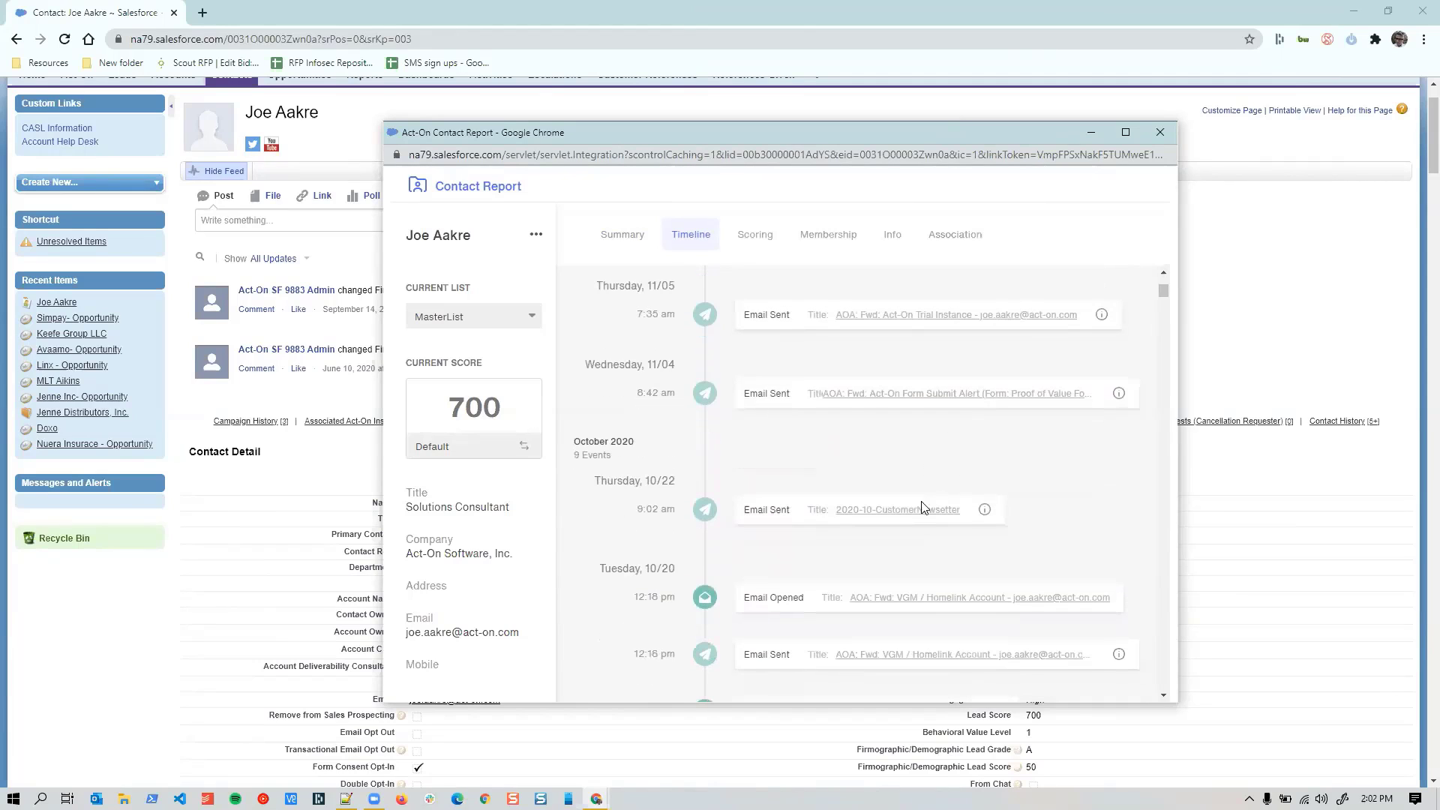
click(897, 513)
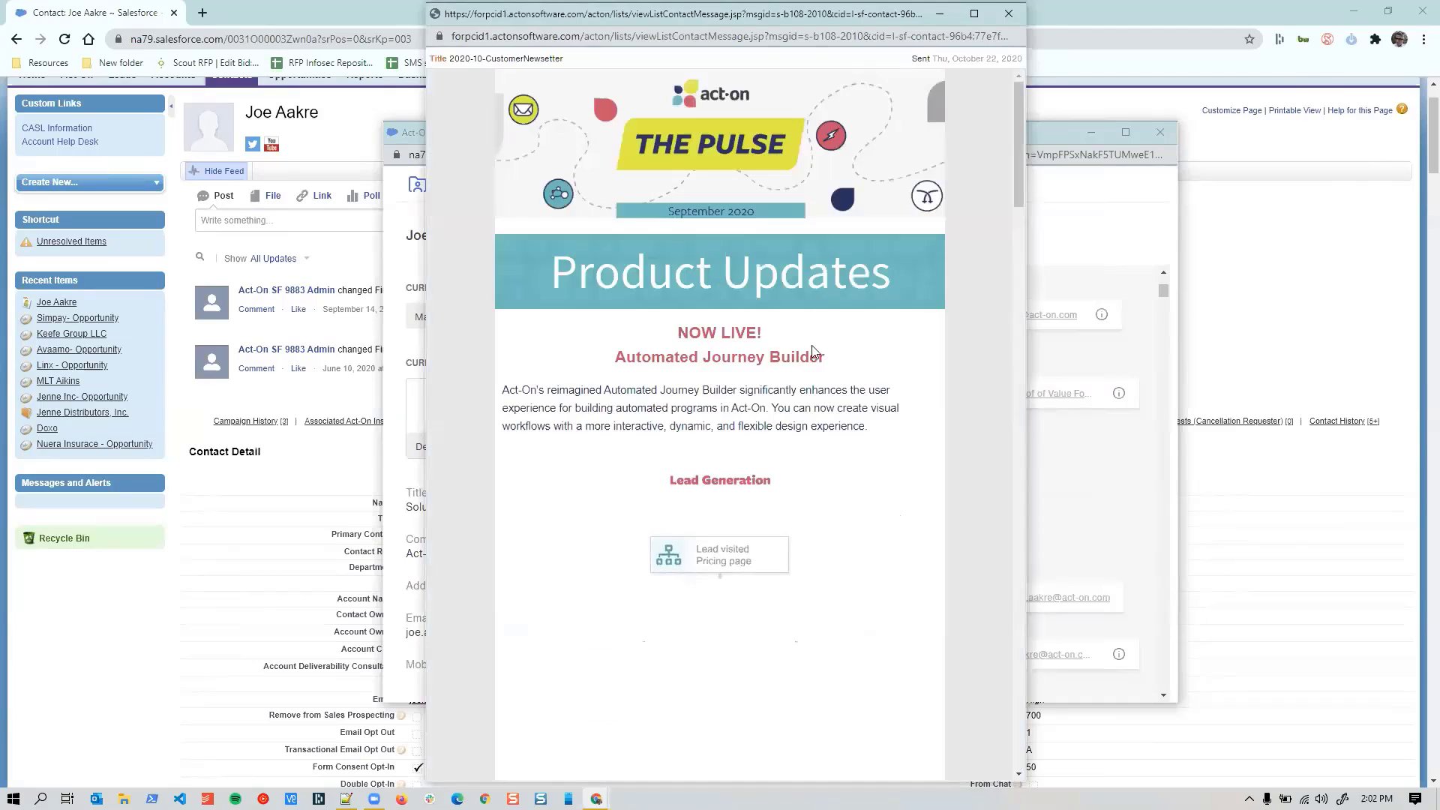
click(1010, 13)
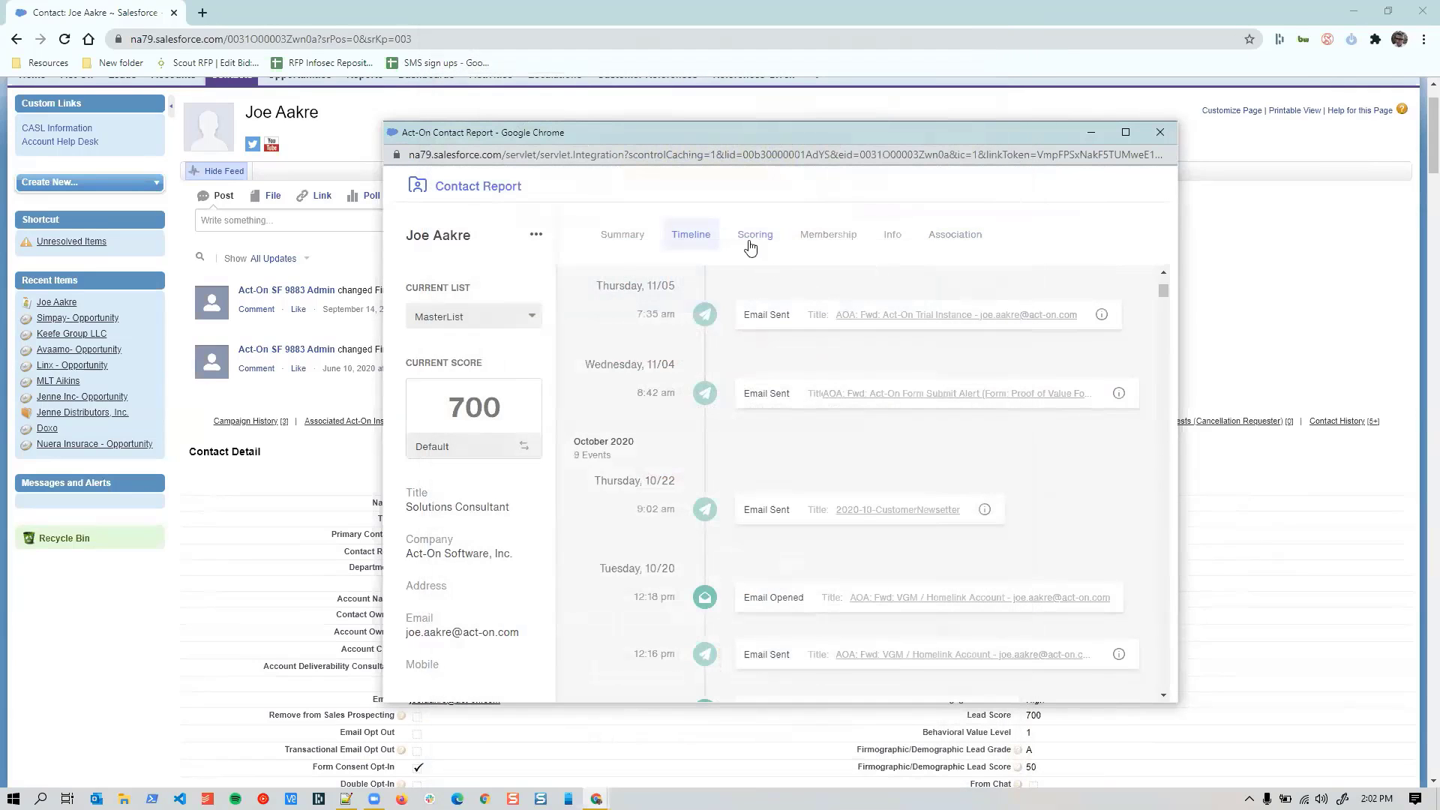
click(763, 240)
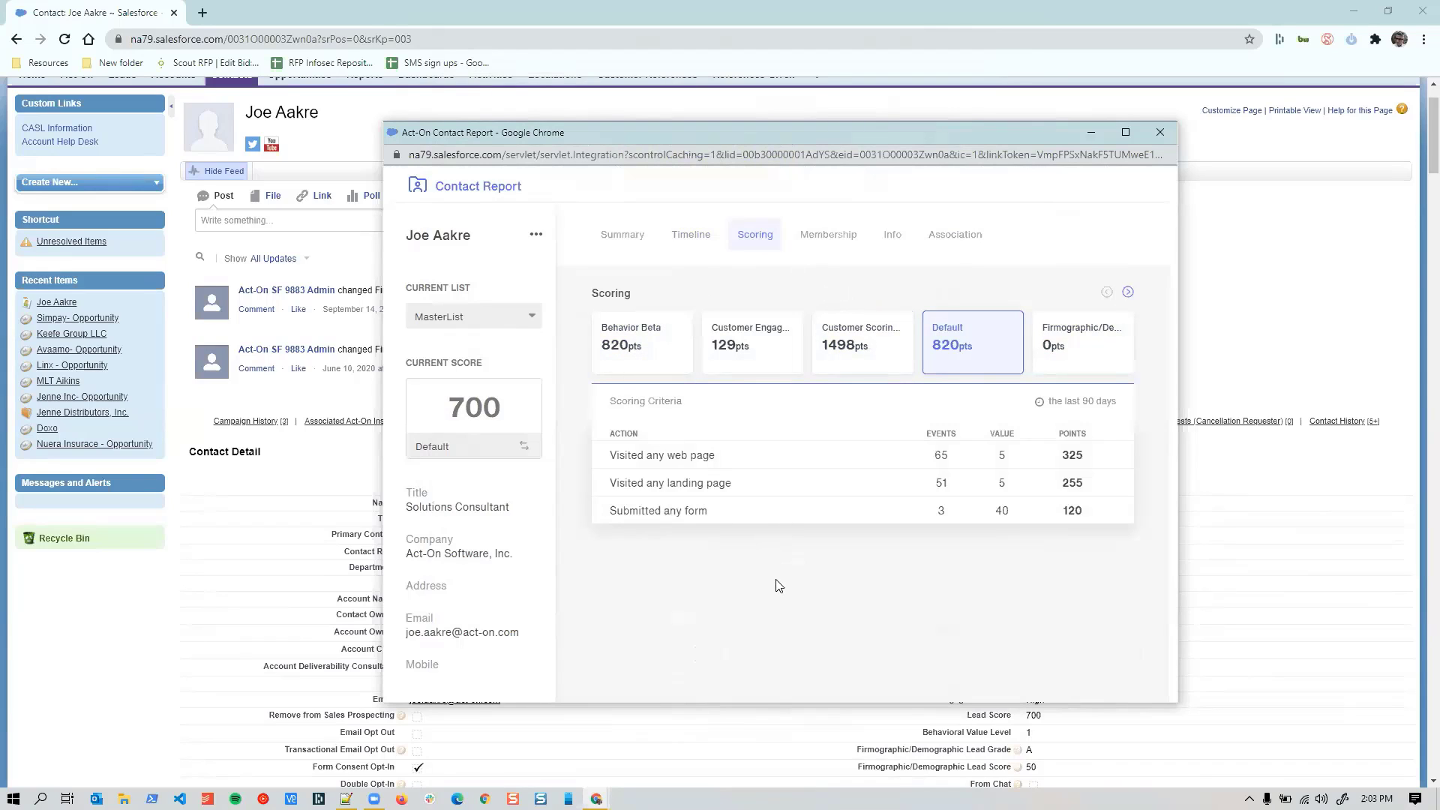
click(1160, 133)
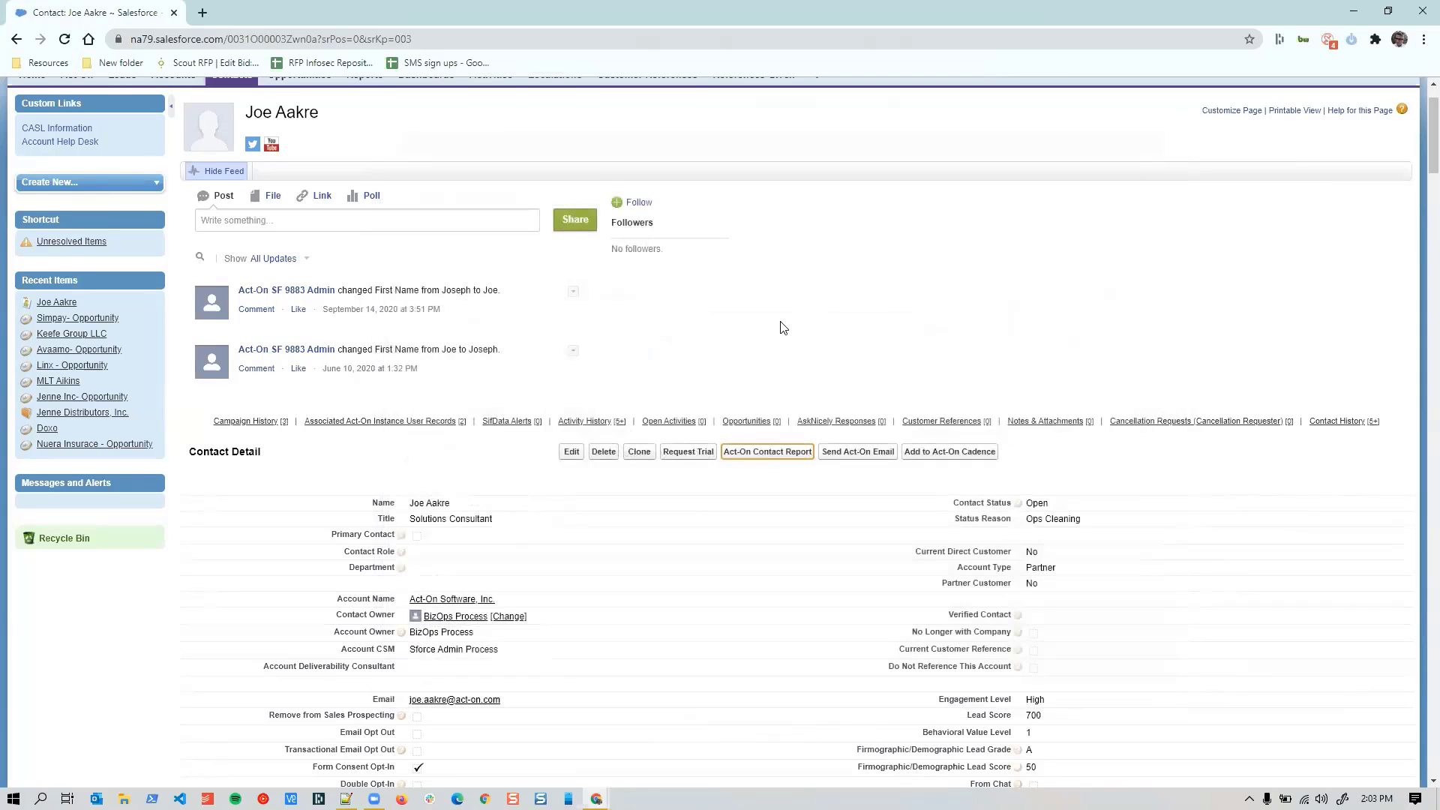
- View the templates available for an Act-On email to the contact, and close the new message window without choosing one
scroll(780, 326, down, 1)
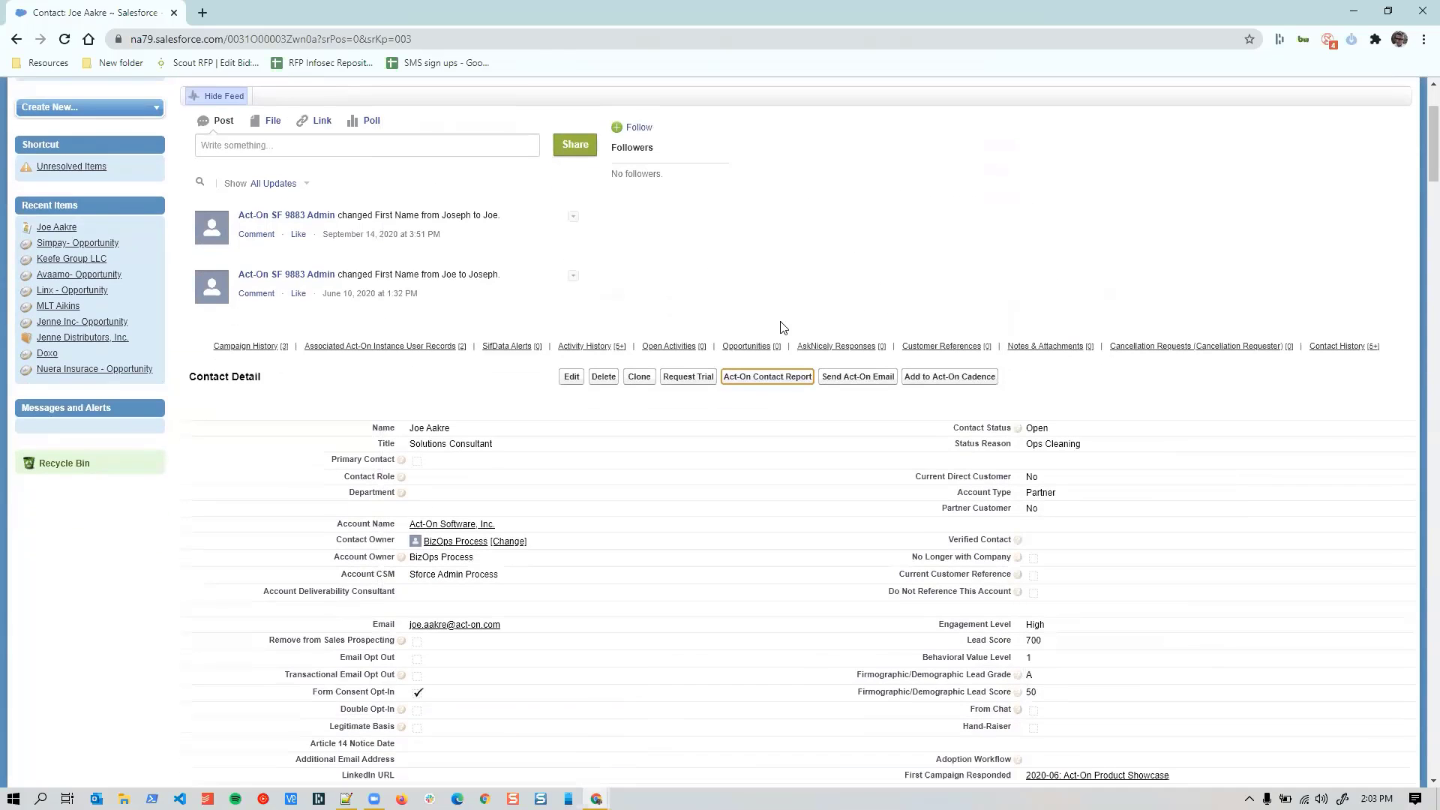
click(857, 377)
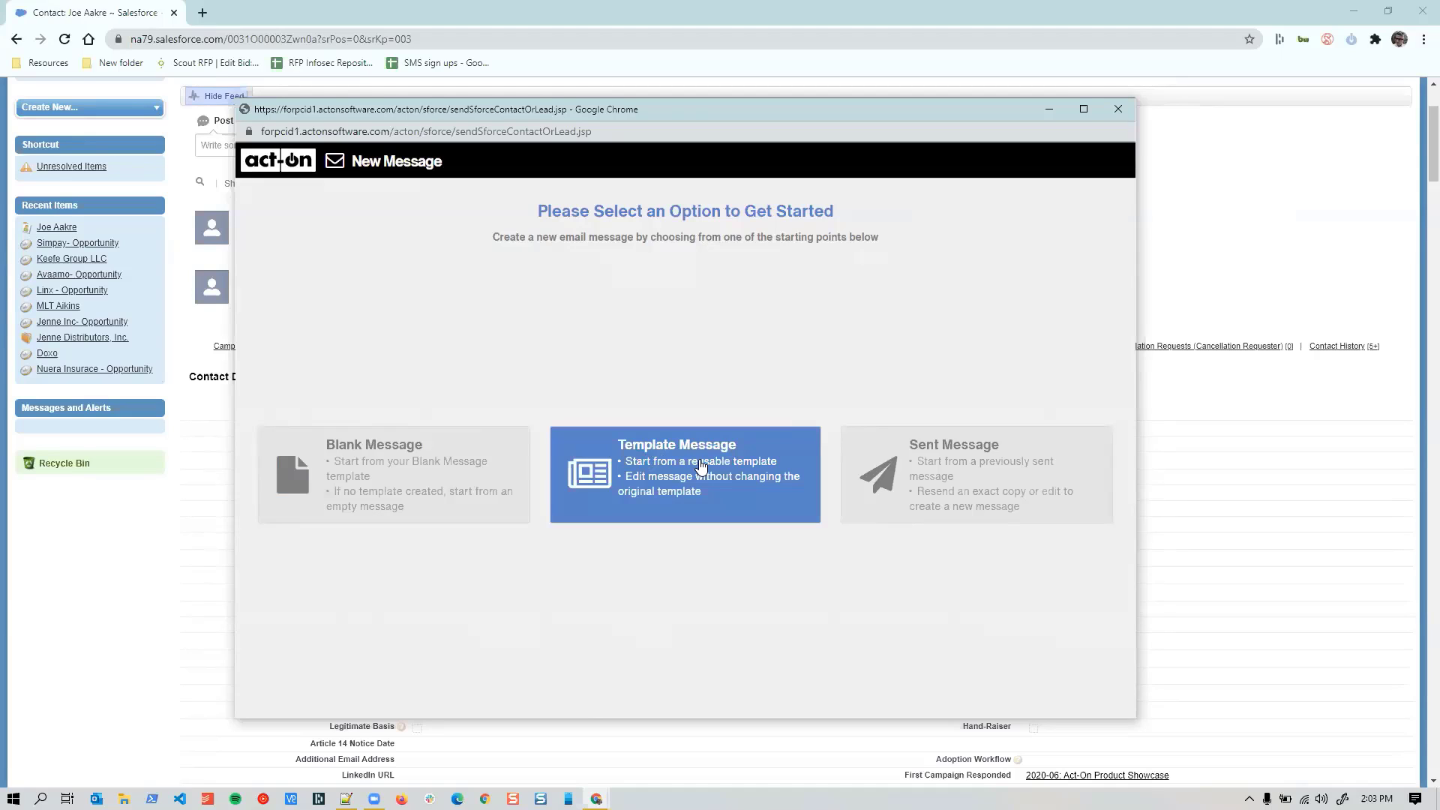
click(700, 466)
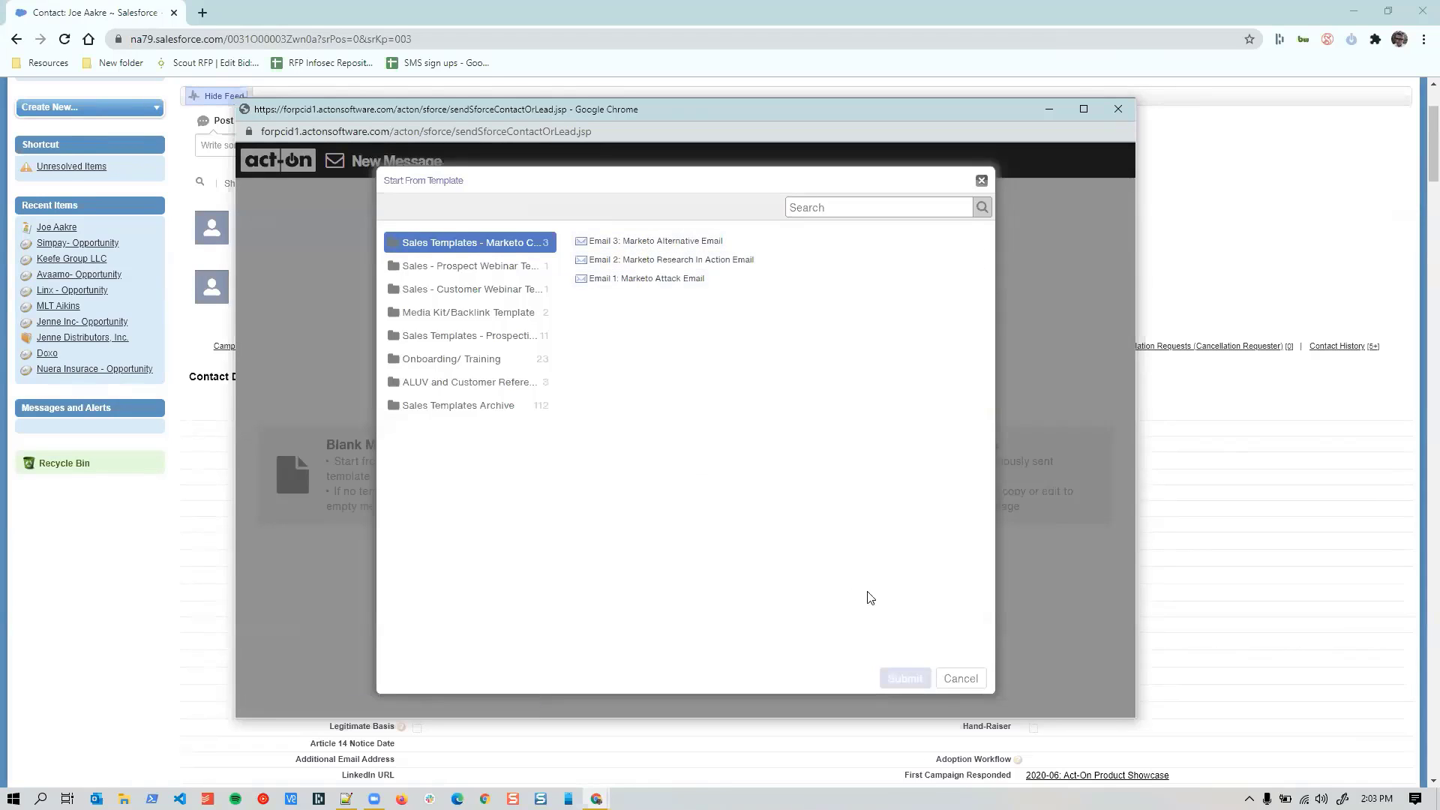
click(959, 679)
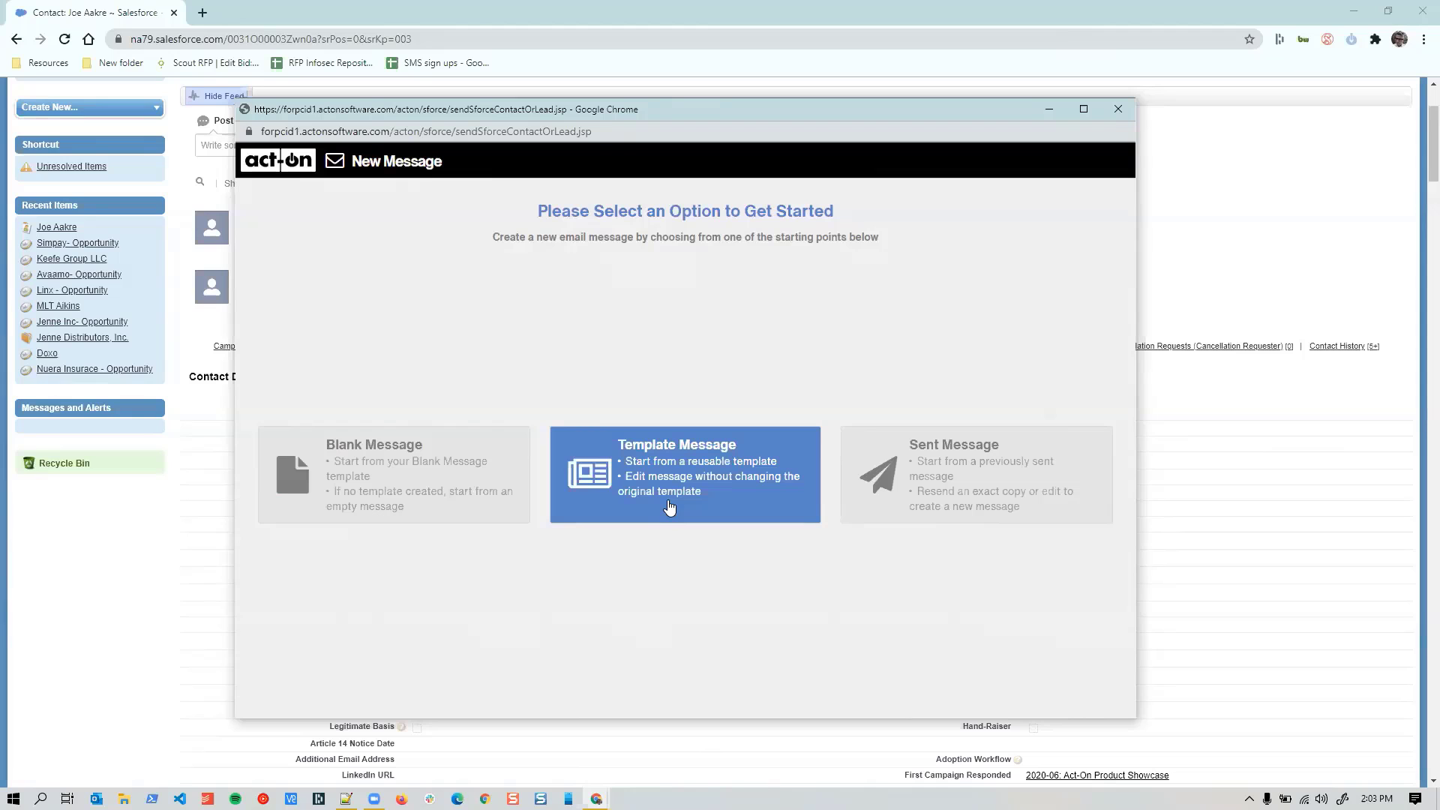
click(1117, 110)
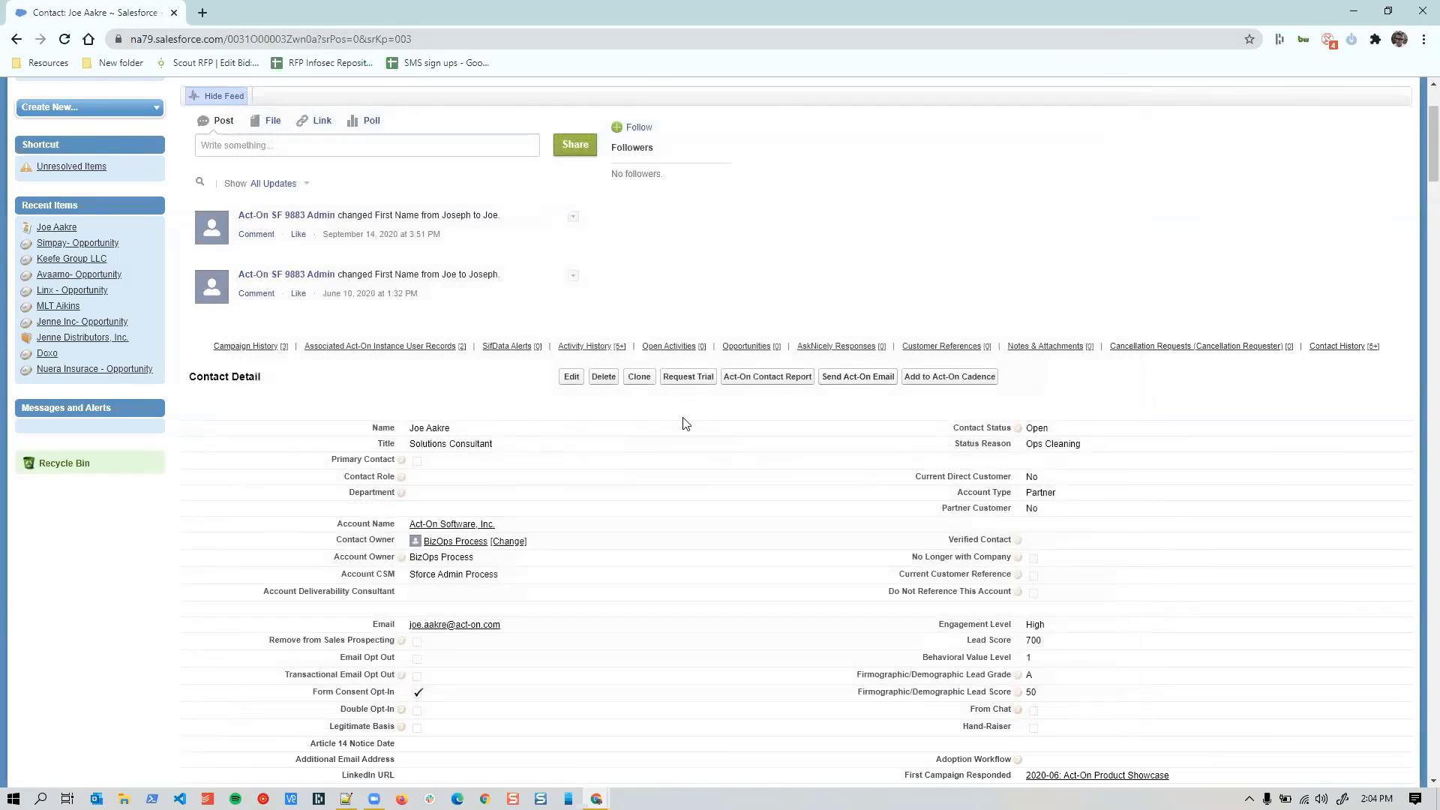
- Examine the Act-On Inline Activity History section of the contact record and return to the start of the record
scroll(682, 424, down, 8)
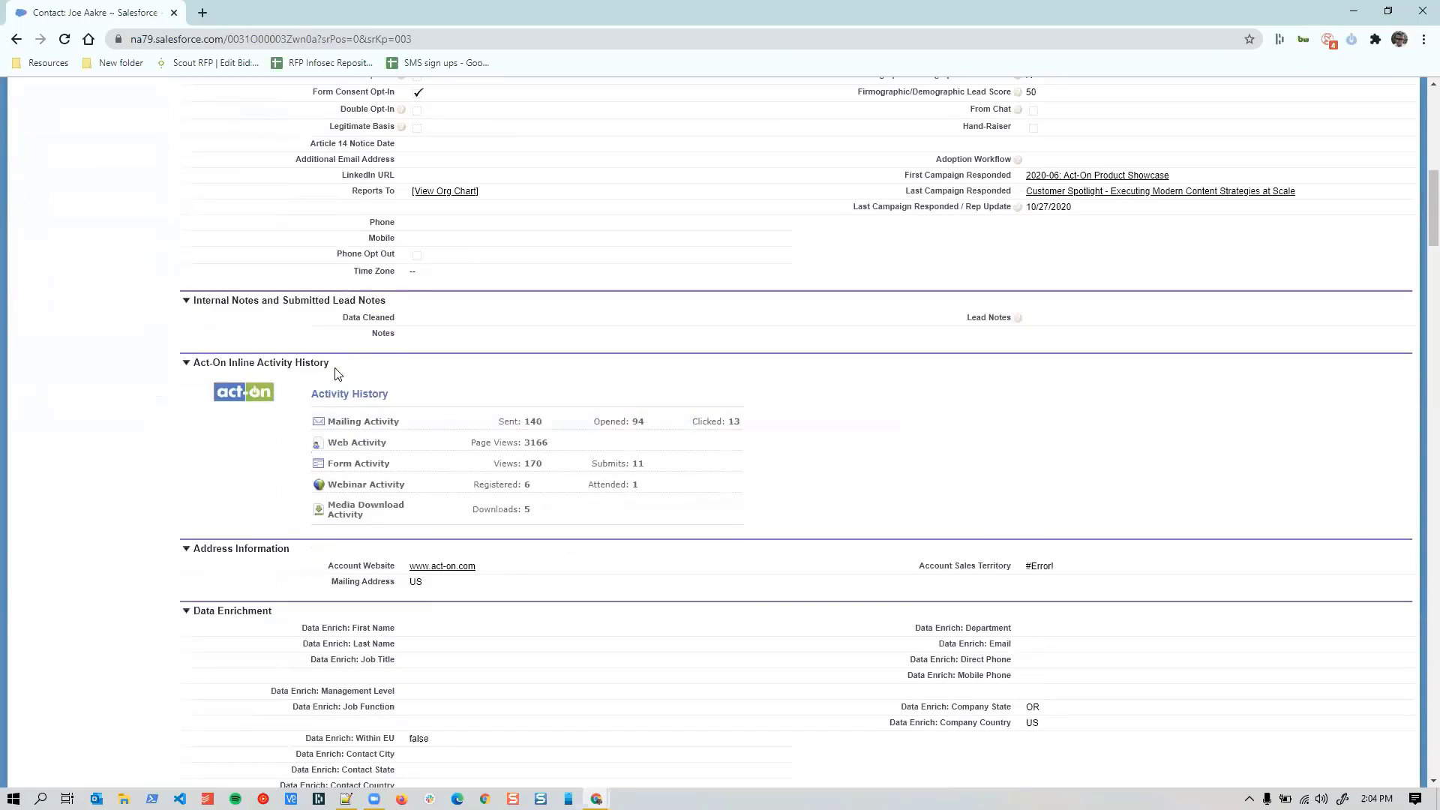
mouse_move(331, 364)
mouse_down()
mouse_move(196, 364)
mouse_move(342, 368)
mouse_up()
scroll(521, 363, down, 1)
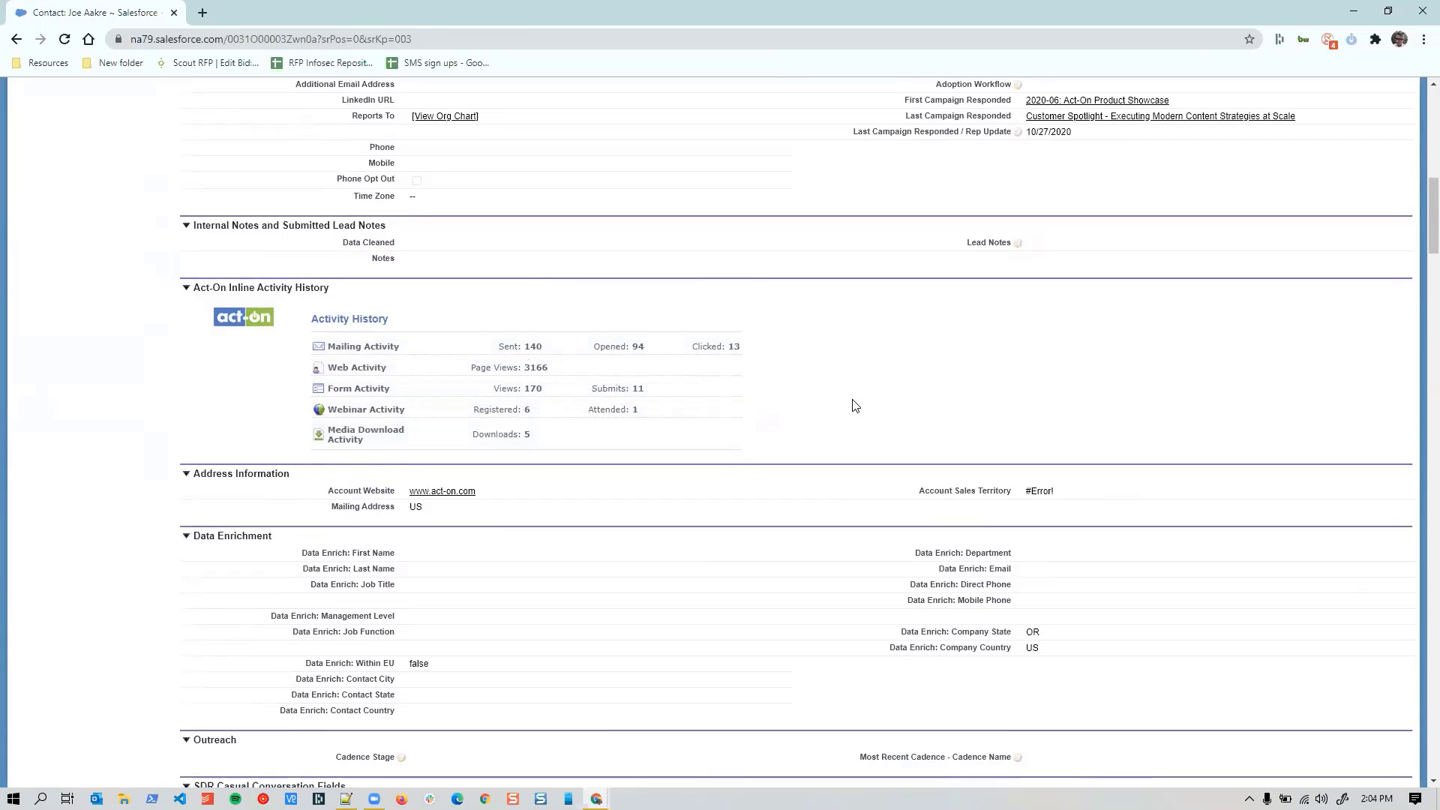
scroll(856, 406, up, 1)
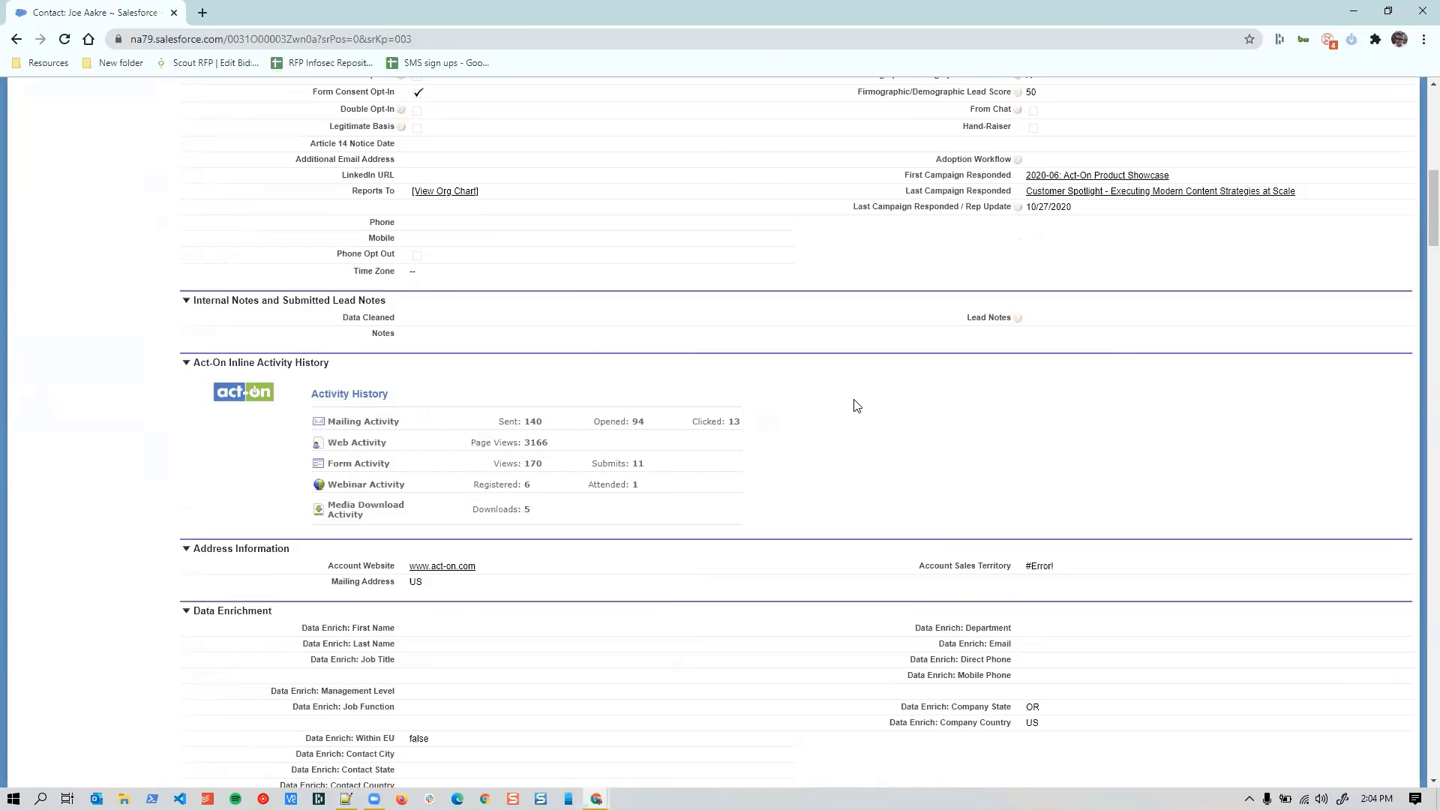
scroll(858, 405, up, 15)
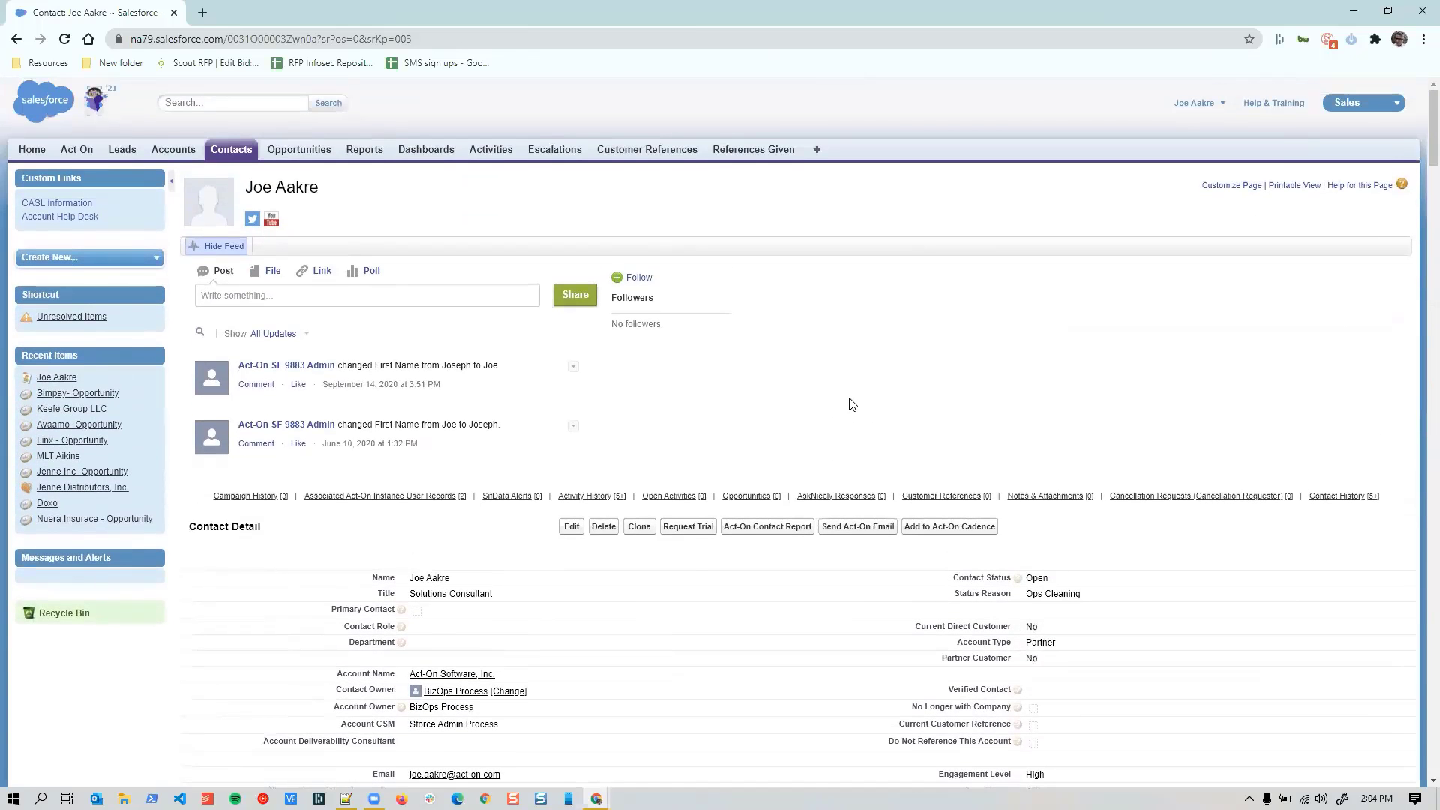